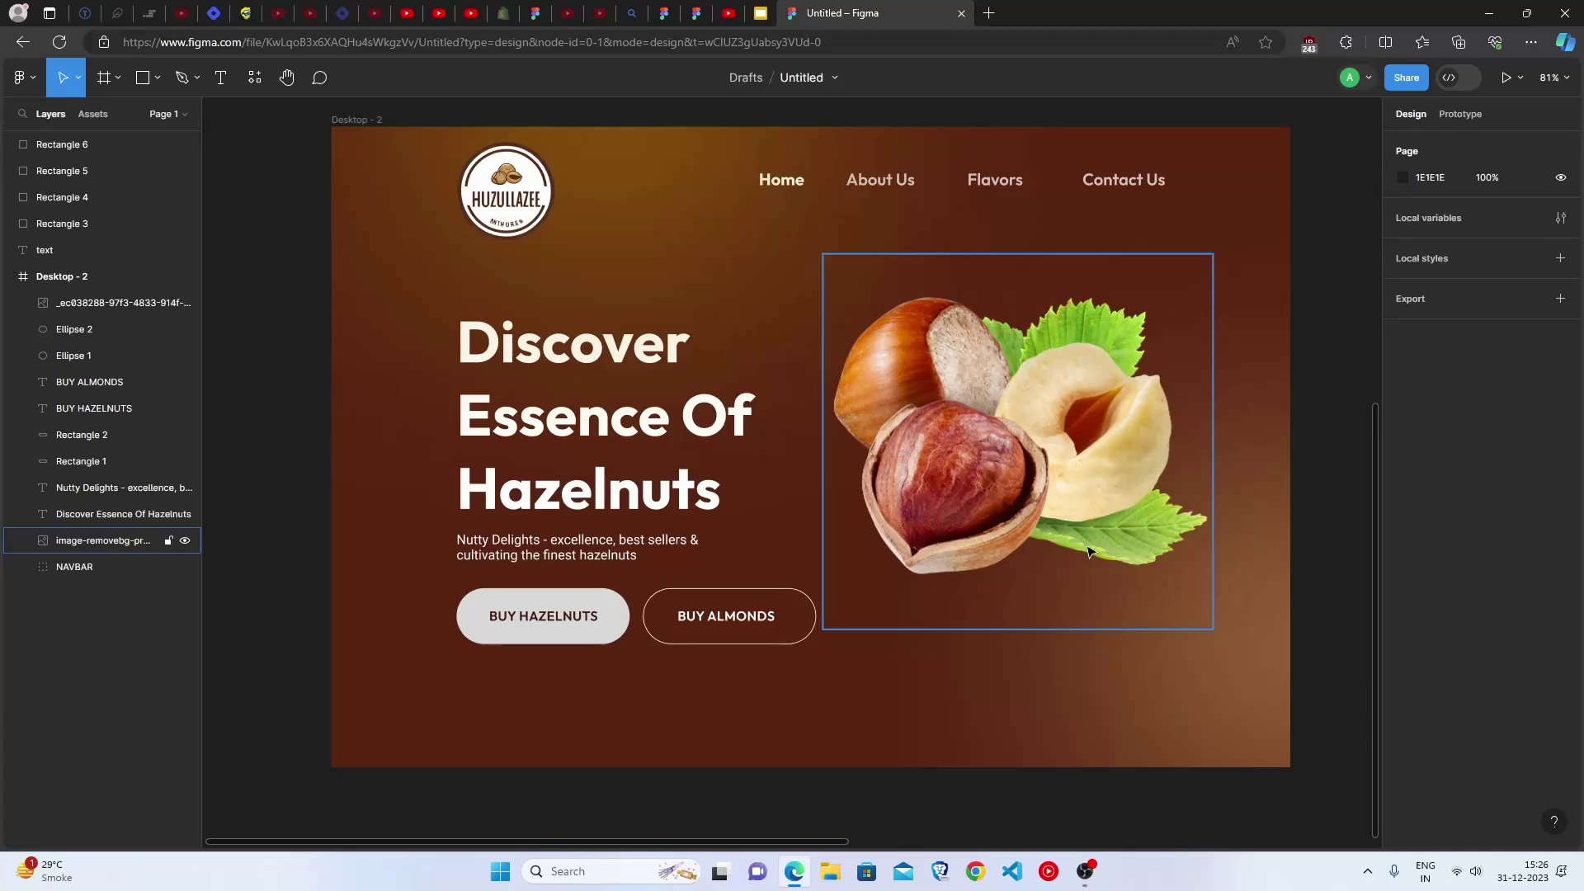
Create a 1440 × 1024 Desktop preset frame and place it directly below the existing Desktop - 2 design
{"action": "scroll", "coordinate": [1087, 551], "scroll_direction": "up", "scroll_amount": 1}
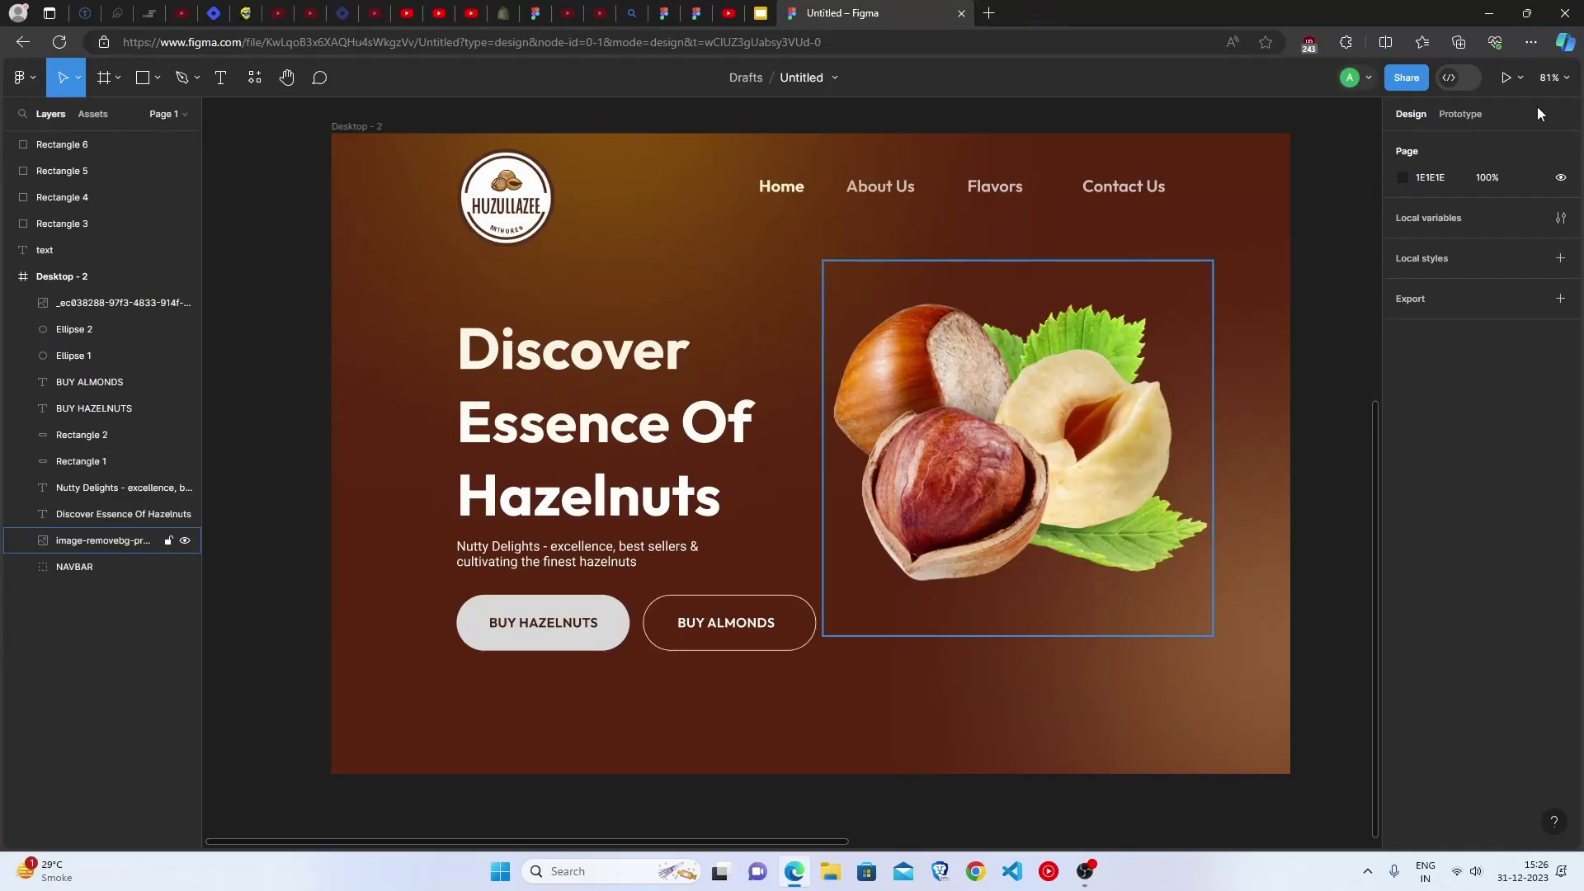
{"action": "left_click", "coordinate": [378, 142]}
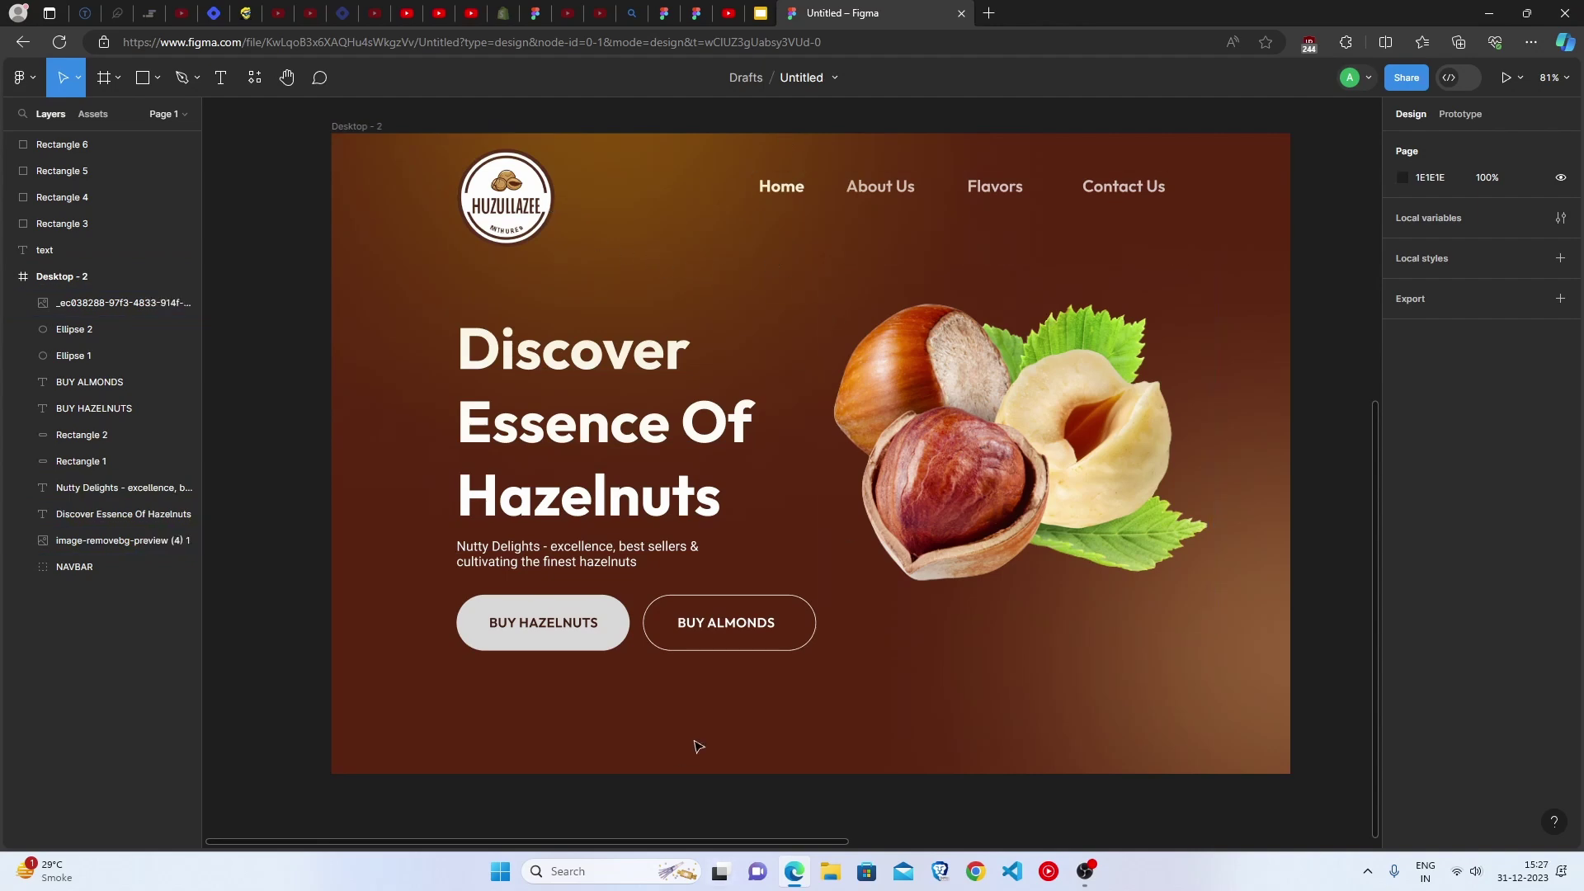
{"action": "scroll", "coordinate": [796, 714], "scroll_direction": "right", "scroll_amount": 8}
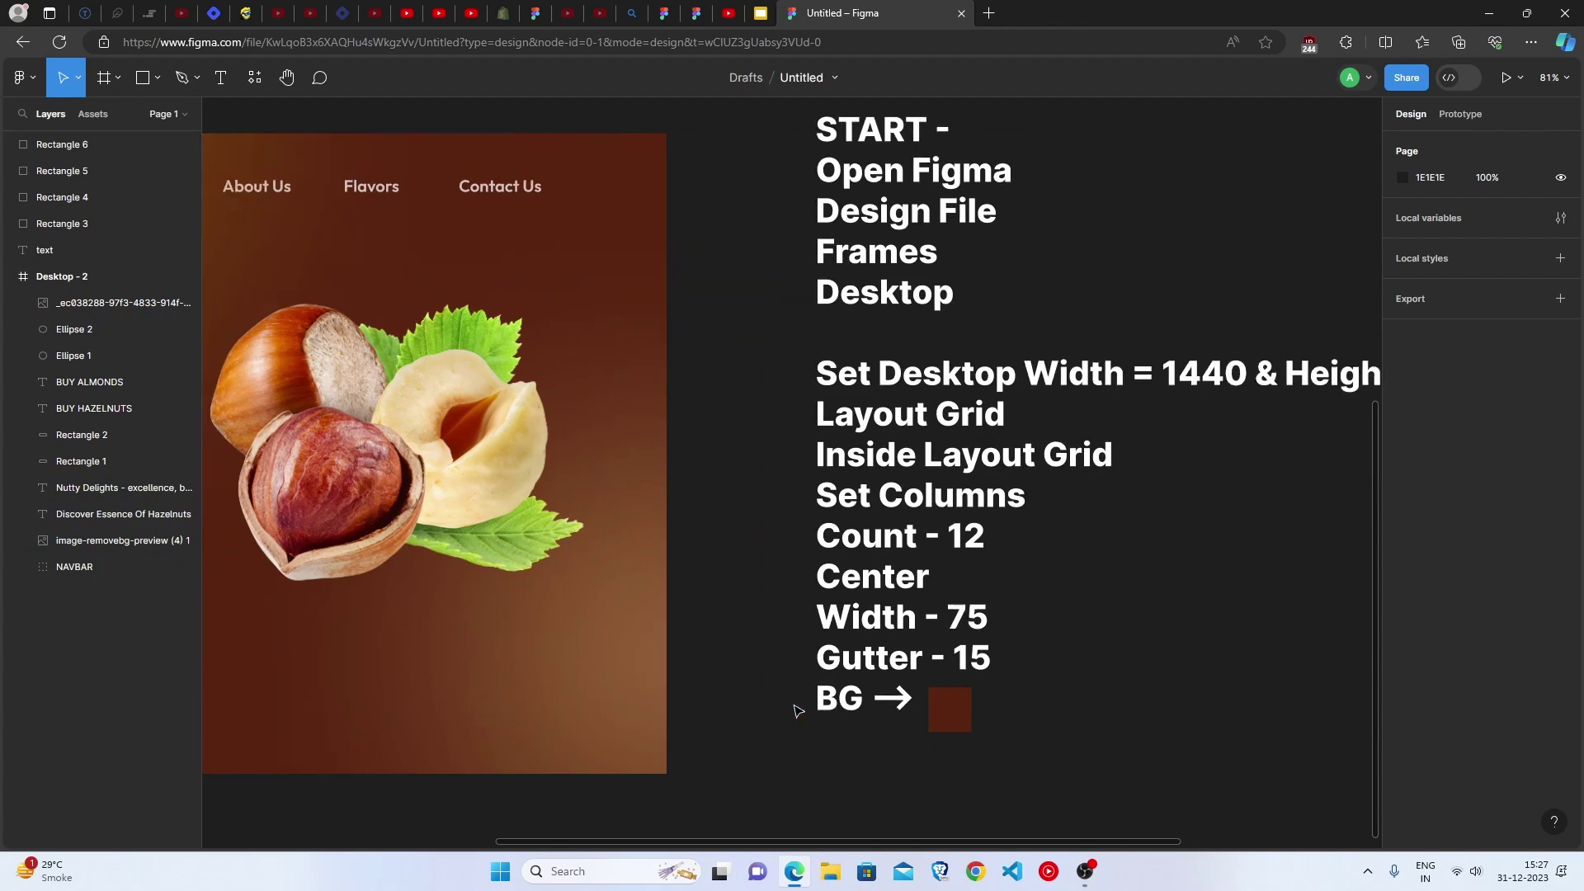
{"action": "scroll", "coordinate": [797, 711], "scroll_direction": "right", "scroll_amount": 3}
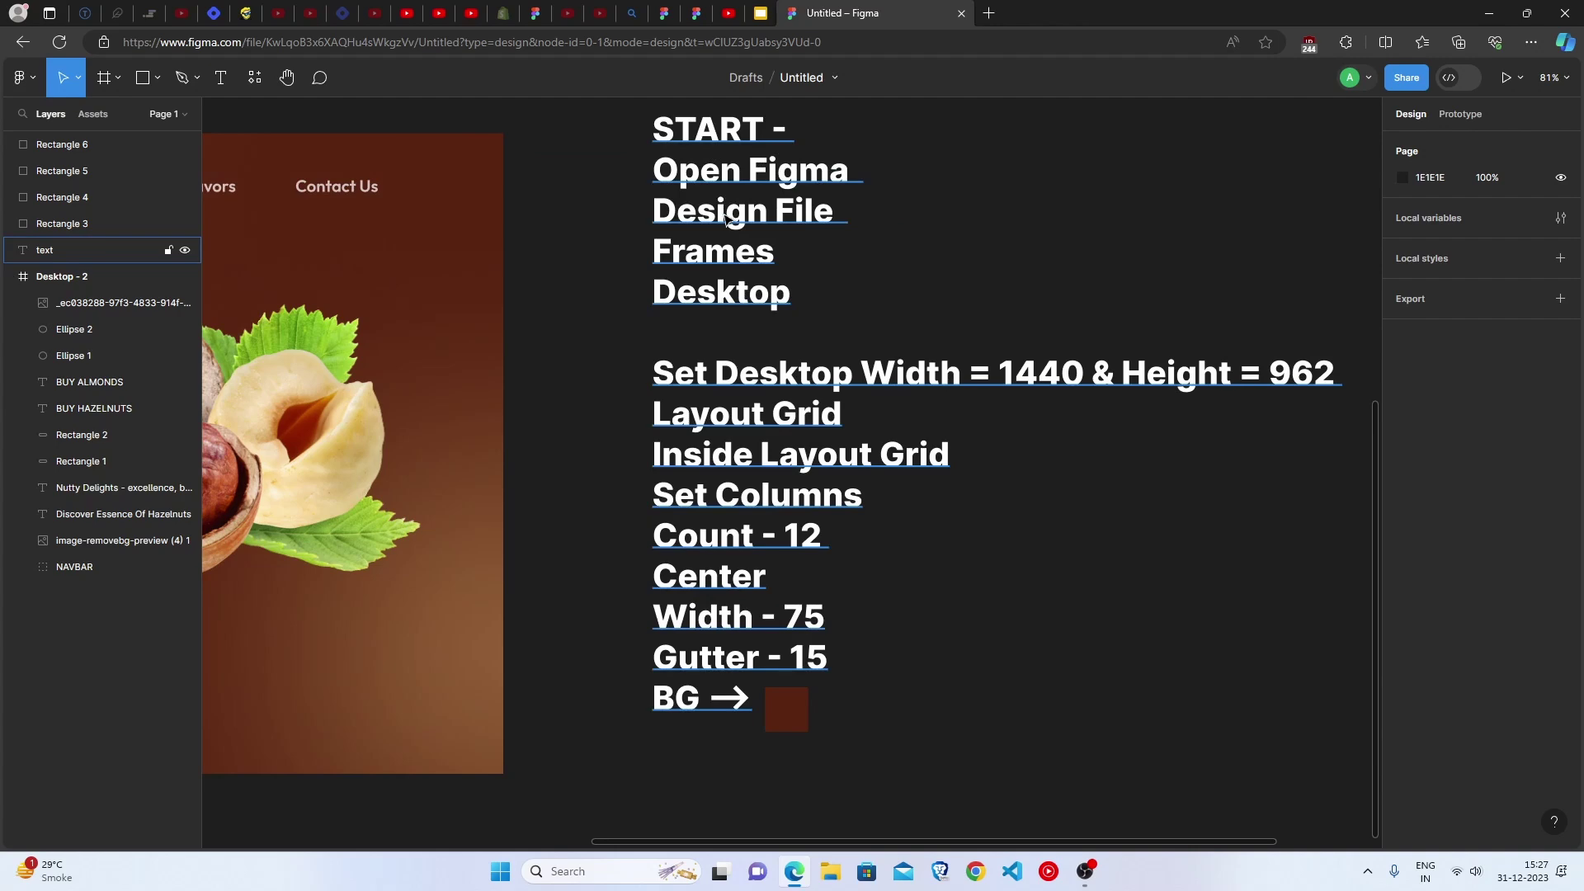
{"action": "scroll", "coordinate": [795, 427], "scroll_direction": "down", "scroll_amount": 5}
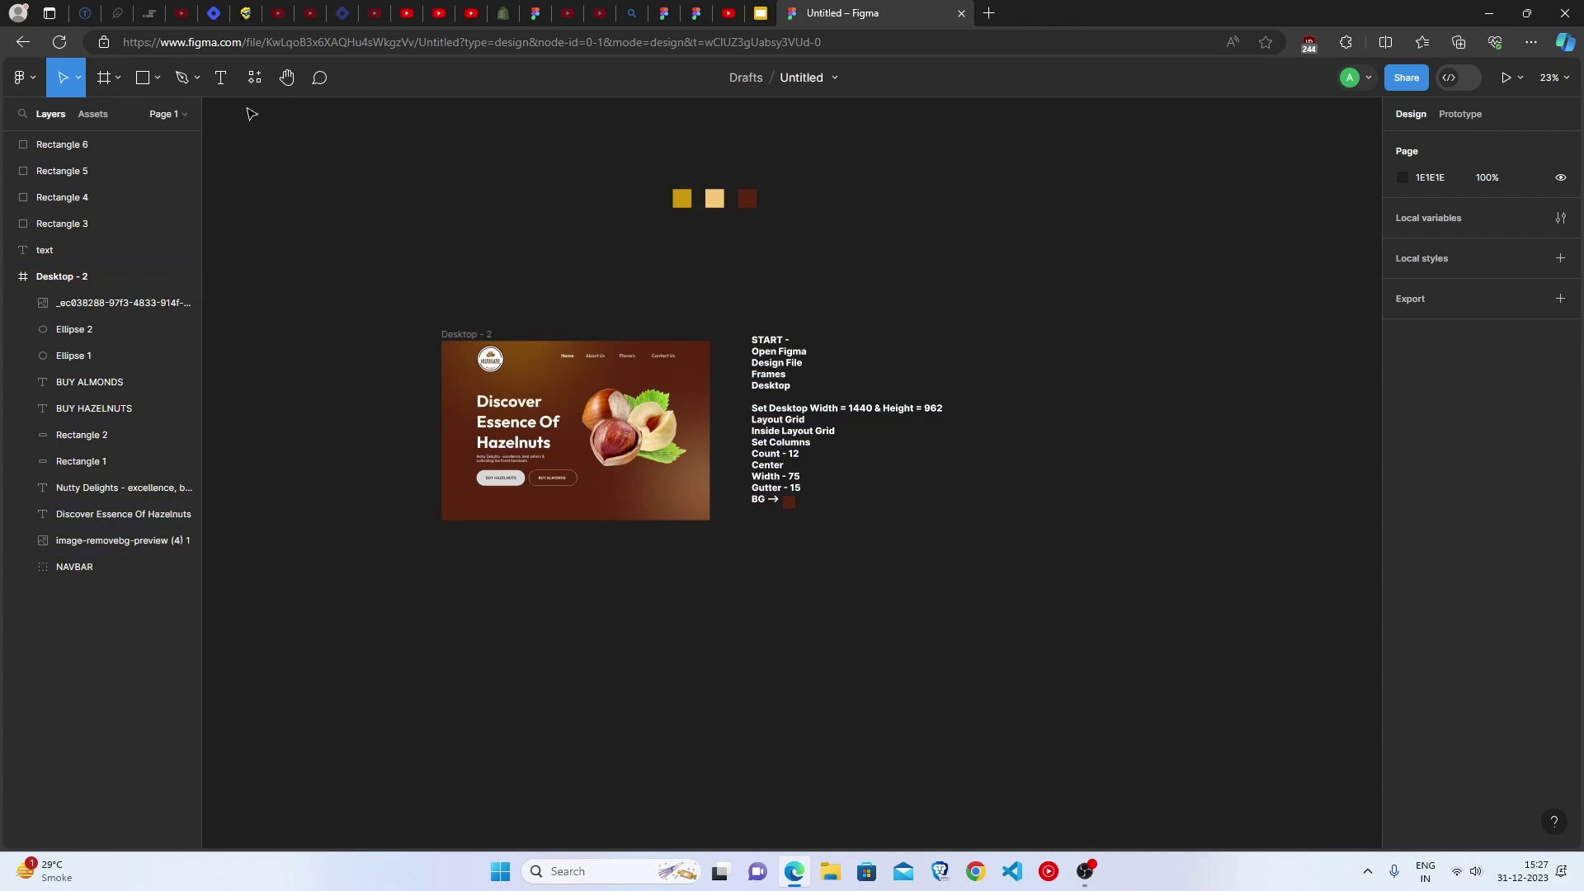
{"action": "left_click", "coordinate": [116, 79]}
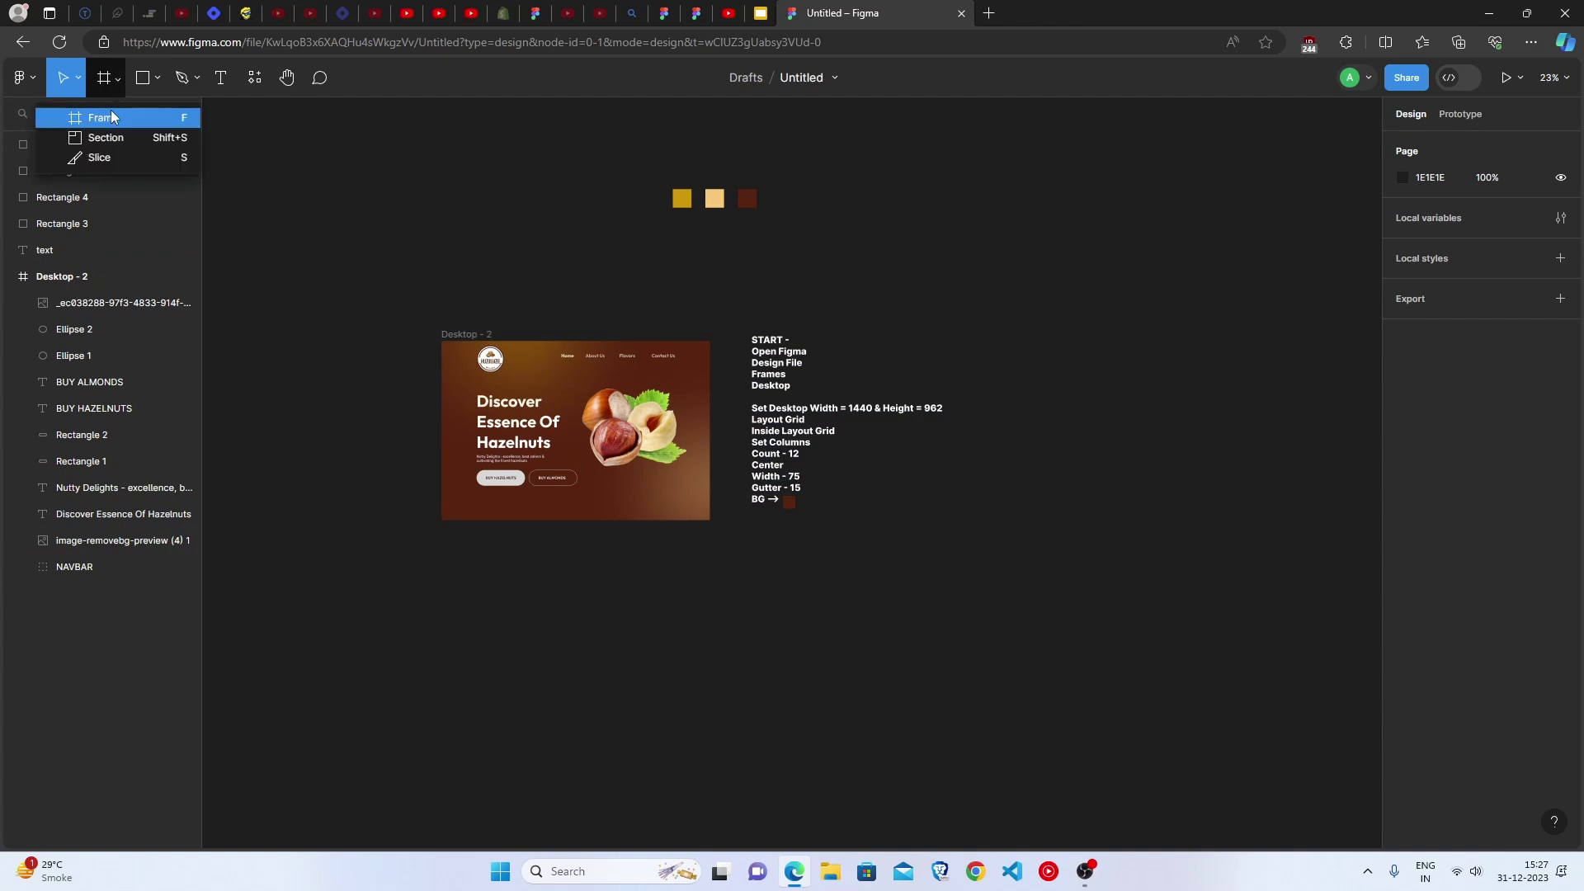
{"action": "left_click", "coordinate": [91, 113]}
{"action": "left_click", "coordinate": [1413, 334]}
{"action": "left_click_drag", "start_coordinate": [1090, 499], "coordinate": [574, 665]}
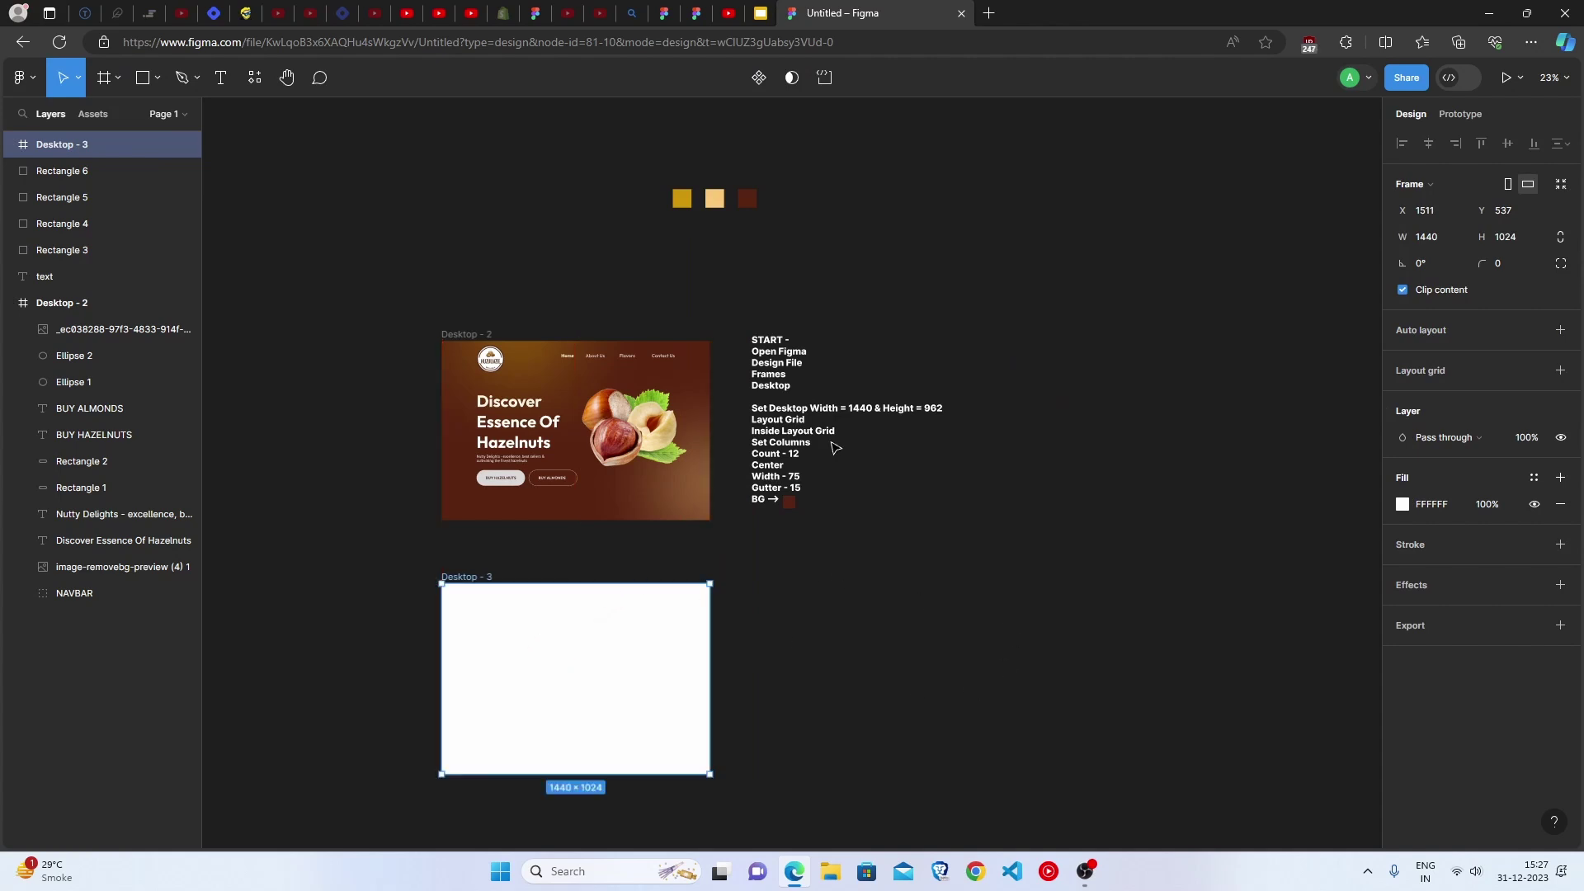
Set the new Desktop - 3 frame's height to 962, as given in the setup notes
{"action": "scroll", "coordinate": [784, 437], "scroll_direction": "up", "scroll_amount": 5}
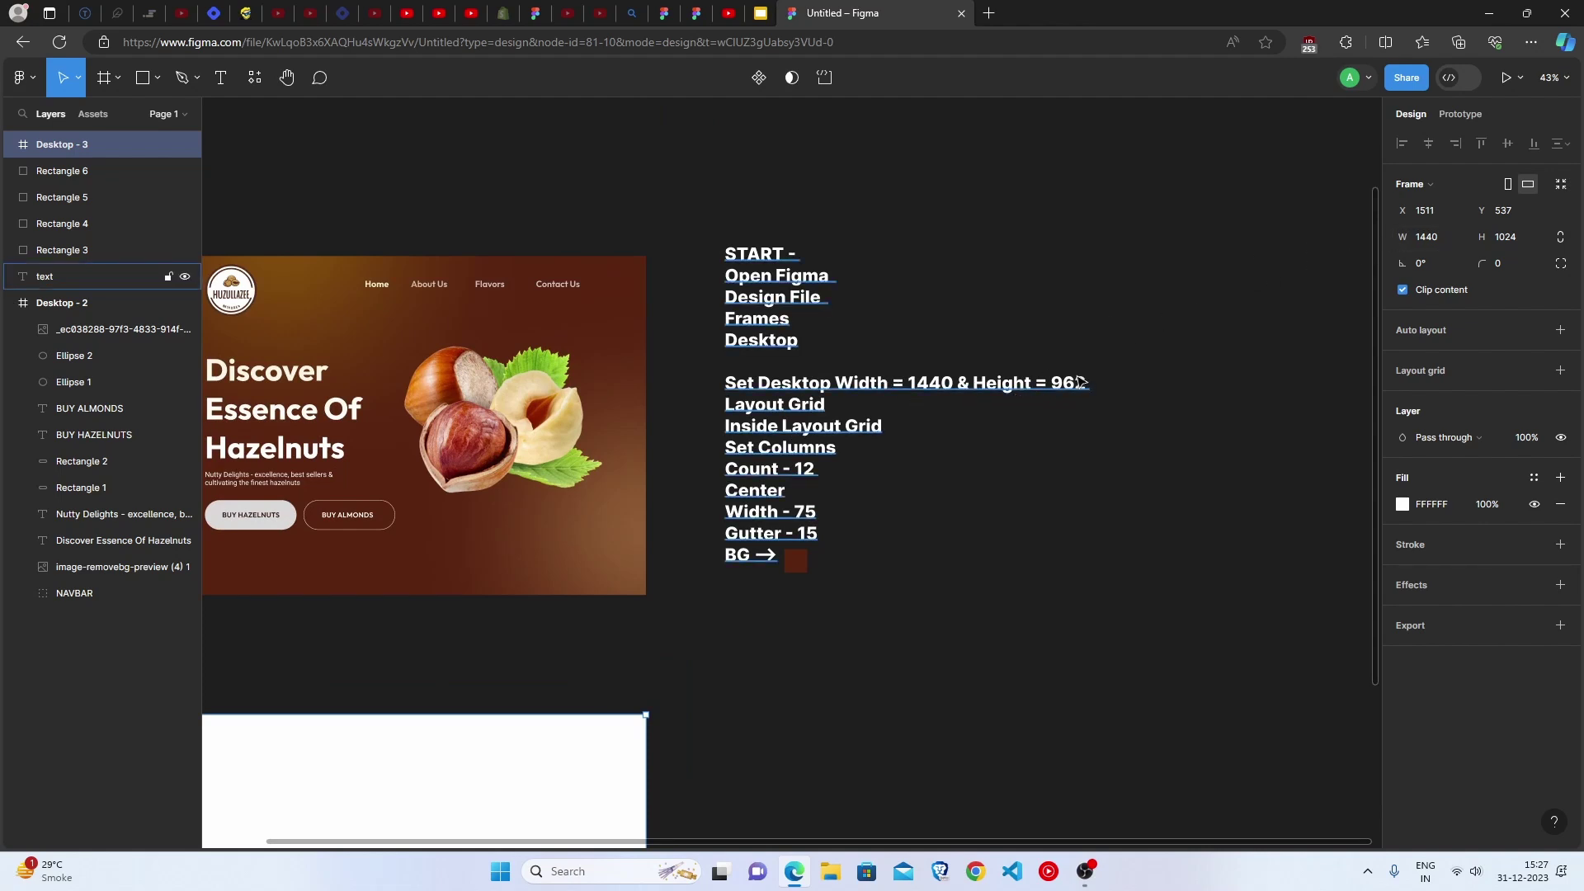
{"action": "left_click", "coordinate": [1503, 245]}
{"action": "type", "text": "9"}
{"action": "type", "text": "62"}
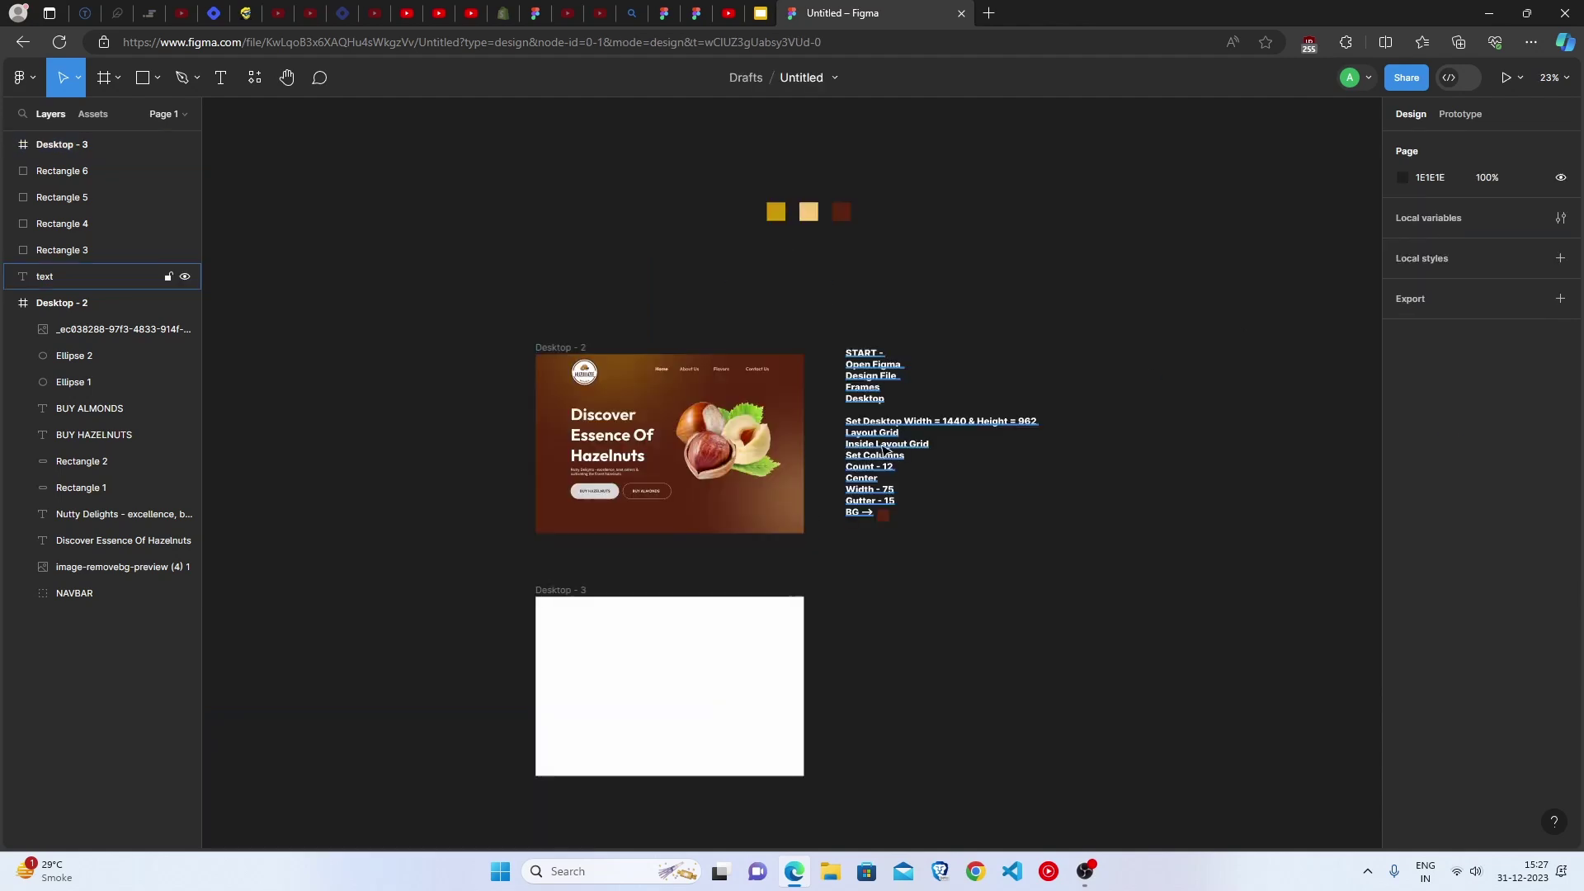
Add a layout grid to the Desktop - 3 frame, switch it to Columns and set the count to 12
{"action": "left_click", "coordinate": [736, 633]}
{"action": "left_click", "coordinate": [1408, 373]}
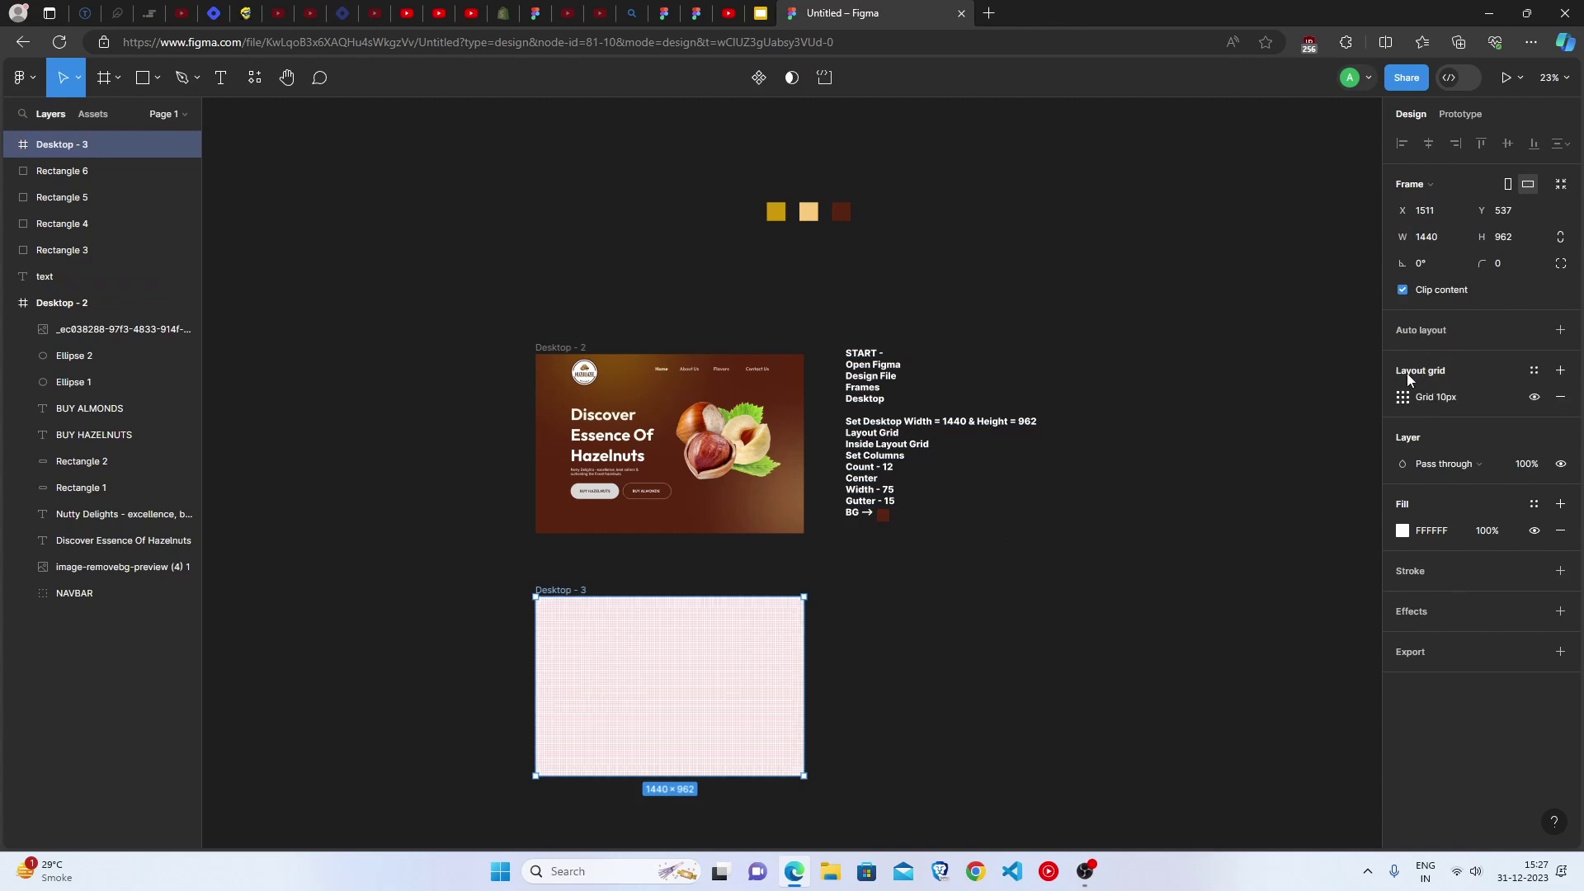
{"action": "left_click", "coordinate": [1403, 397]}
{"action": "left_click", "coordinate": [1213, 400]}
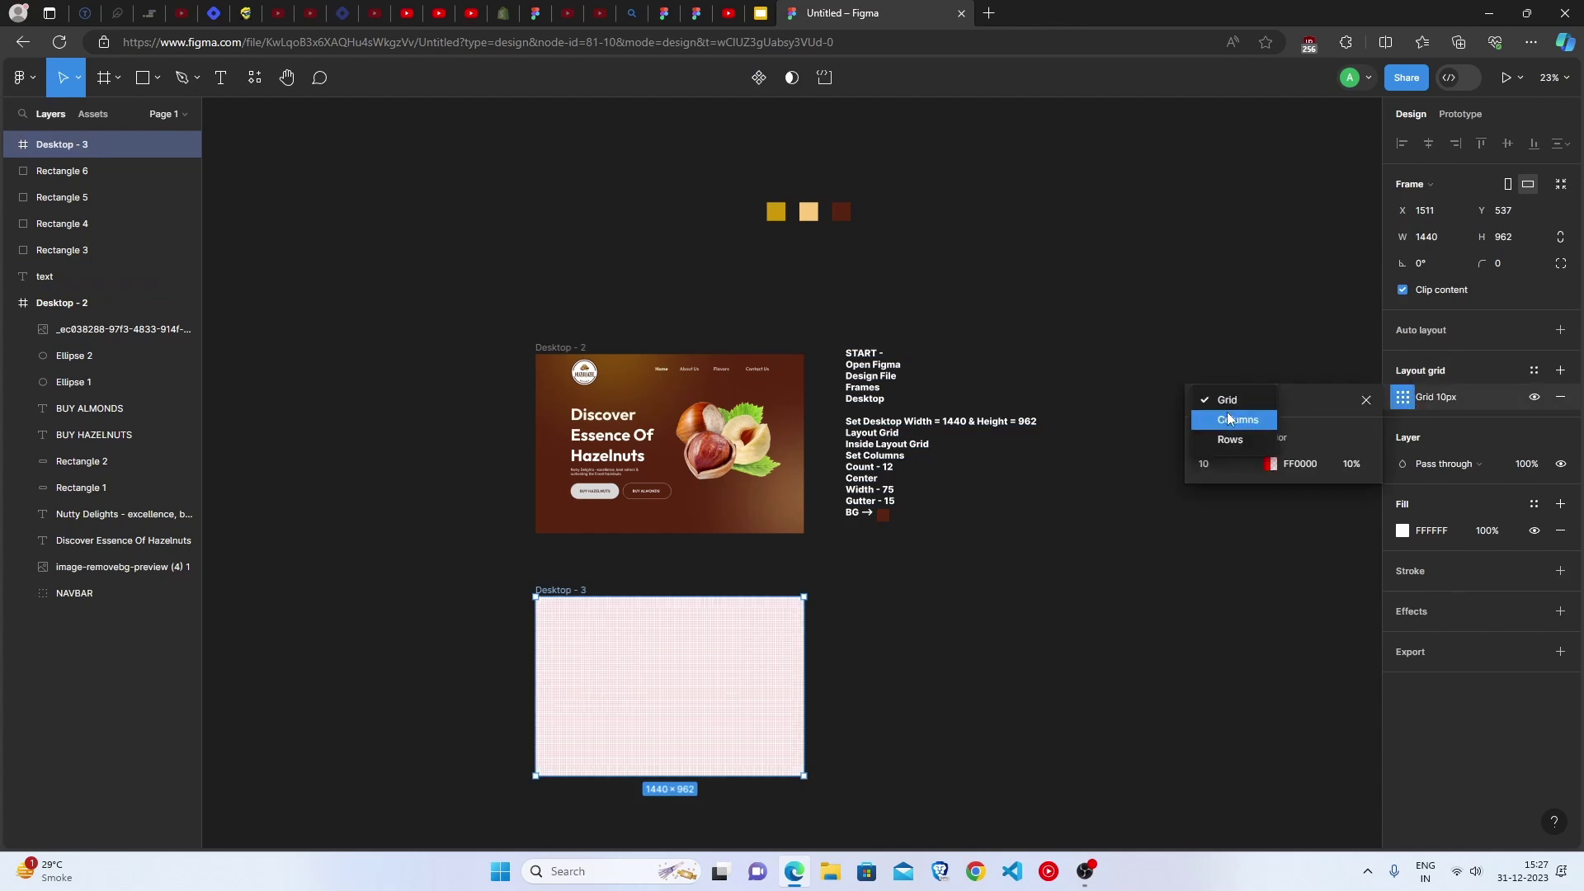
{"action": "left_click", "coordinate": [1228, 418]}
{"action": "left_click", "coordinate": [1215, 464]}
{"action": "type", "text": "12"}
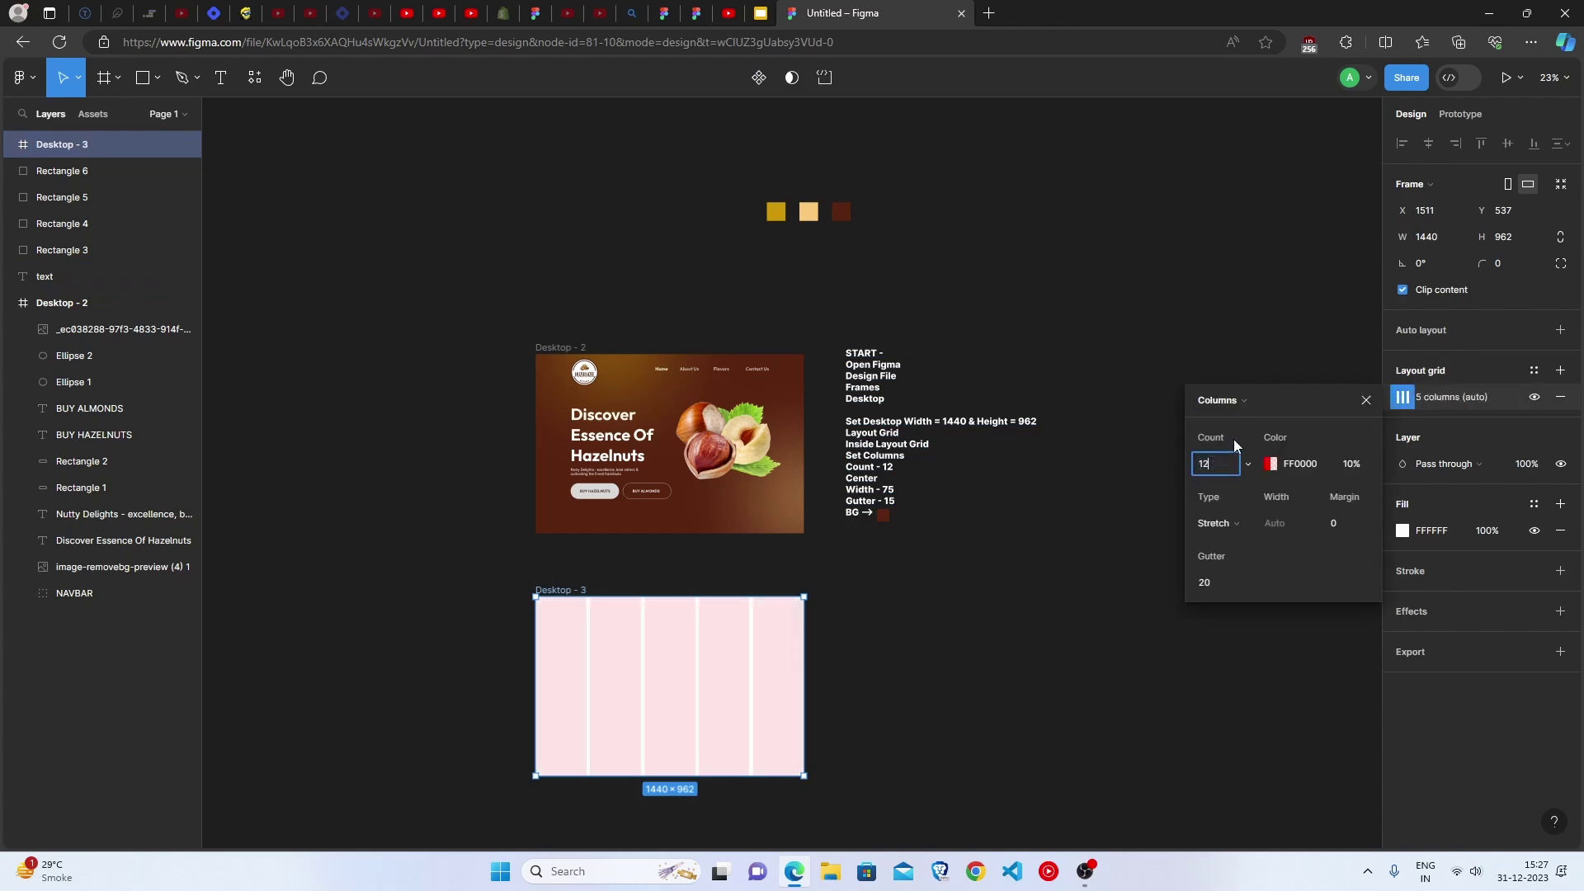
Set the column grid's color to white, FFFFFF
{"action": "left_click", "coordinate": [1271, 463]}
{"action": "left_click", "coordinate": [1064, 492]}
{"action": "left_click_drag", "start_coordinate": [1041, 485], "coordinate": [988, 422]}
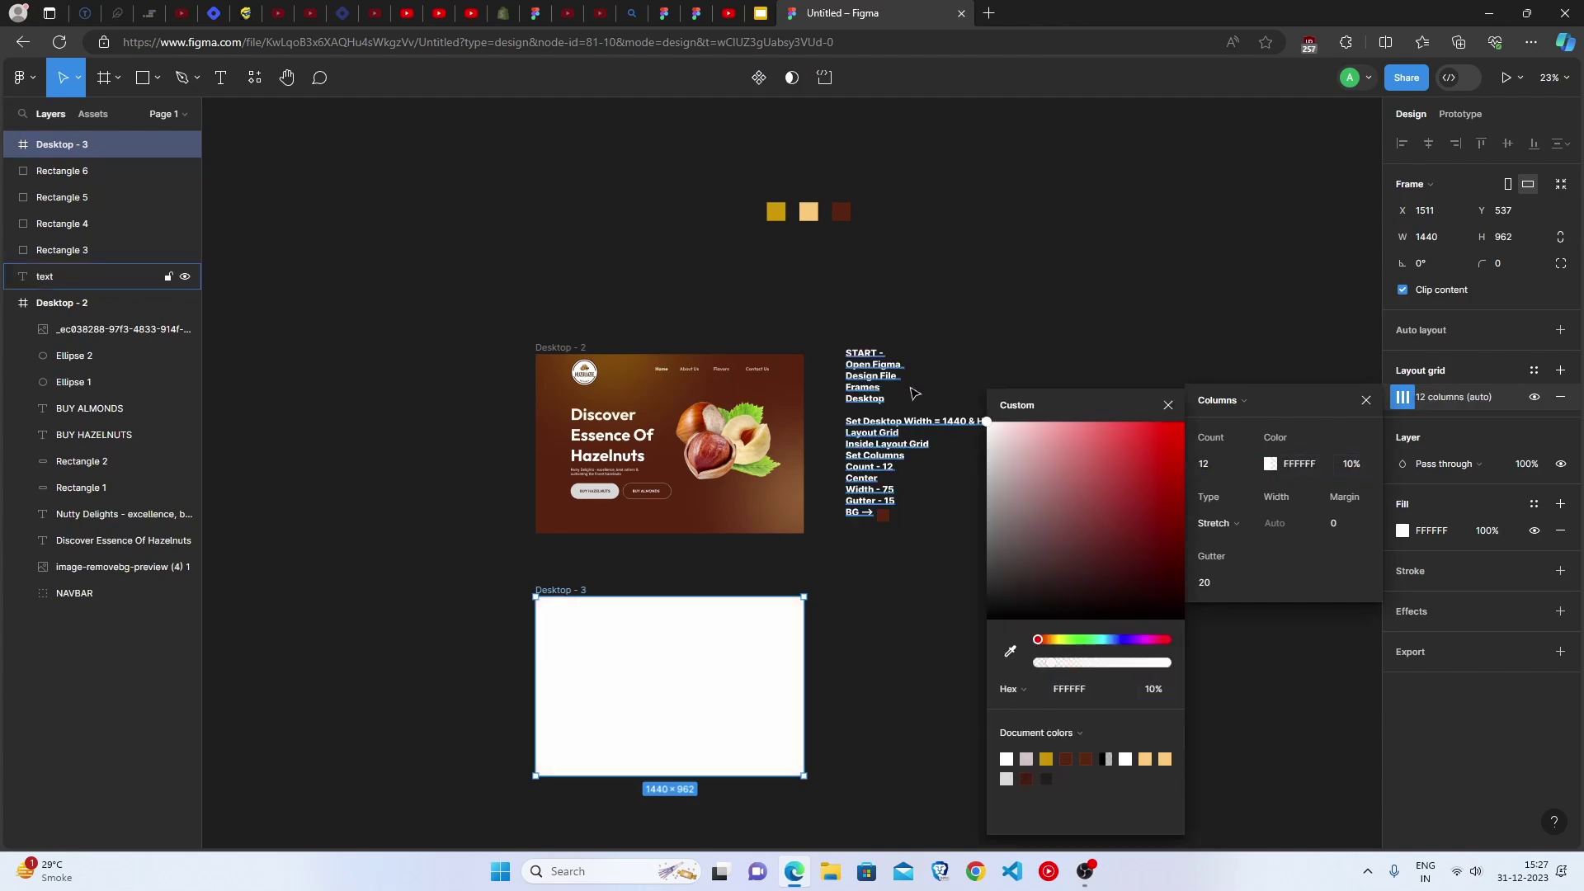
Set the column grid's type to Center, its width to 75 and its gutter to 15
{"action": "left_click", "coordinate": [1227, 525]}
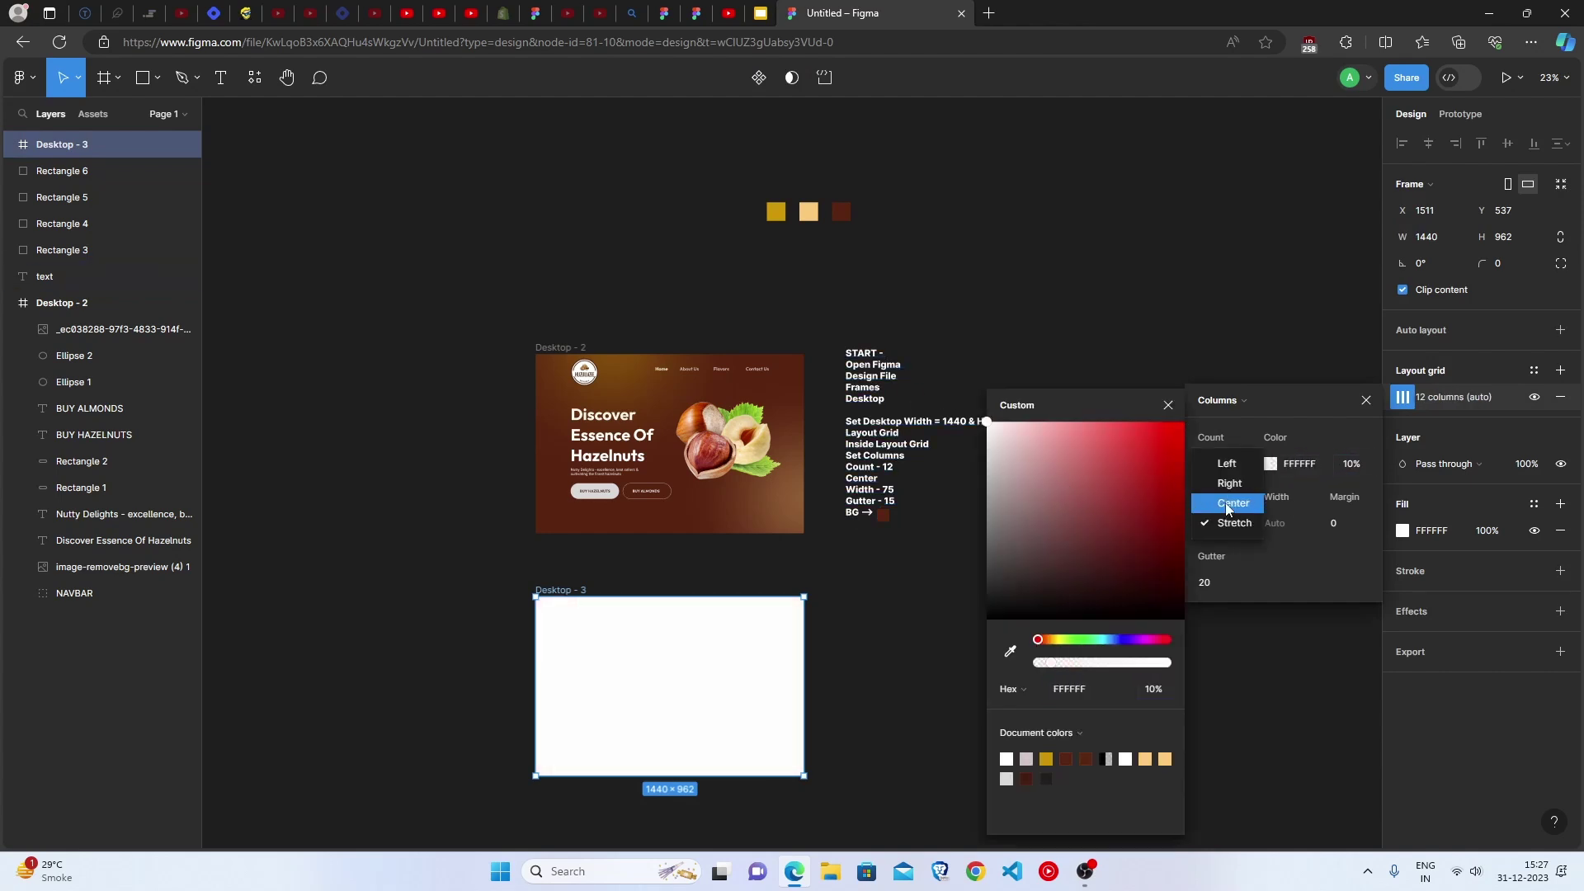
{"action": "left_click", "coordinate": [1227, 506]}
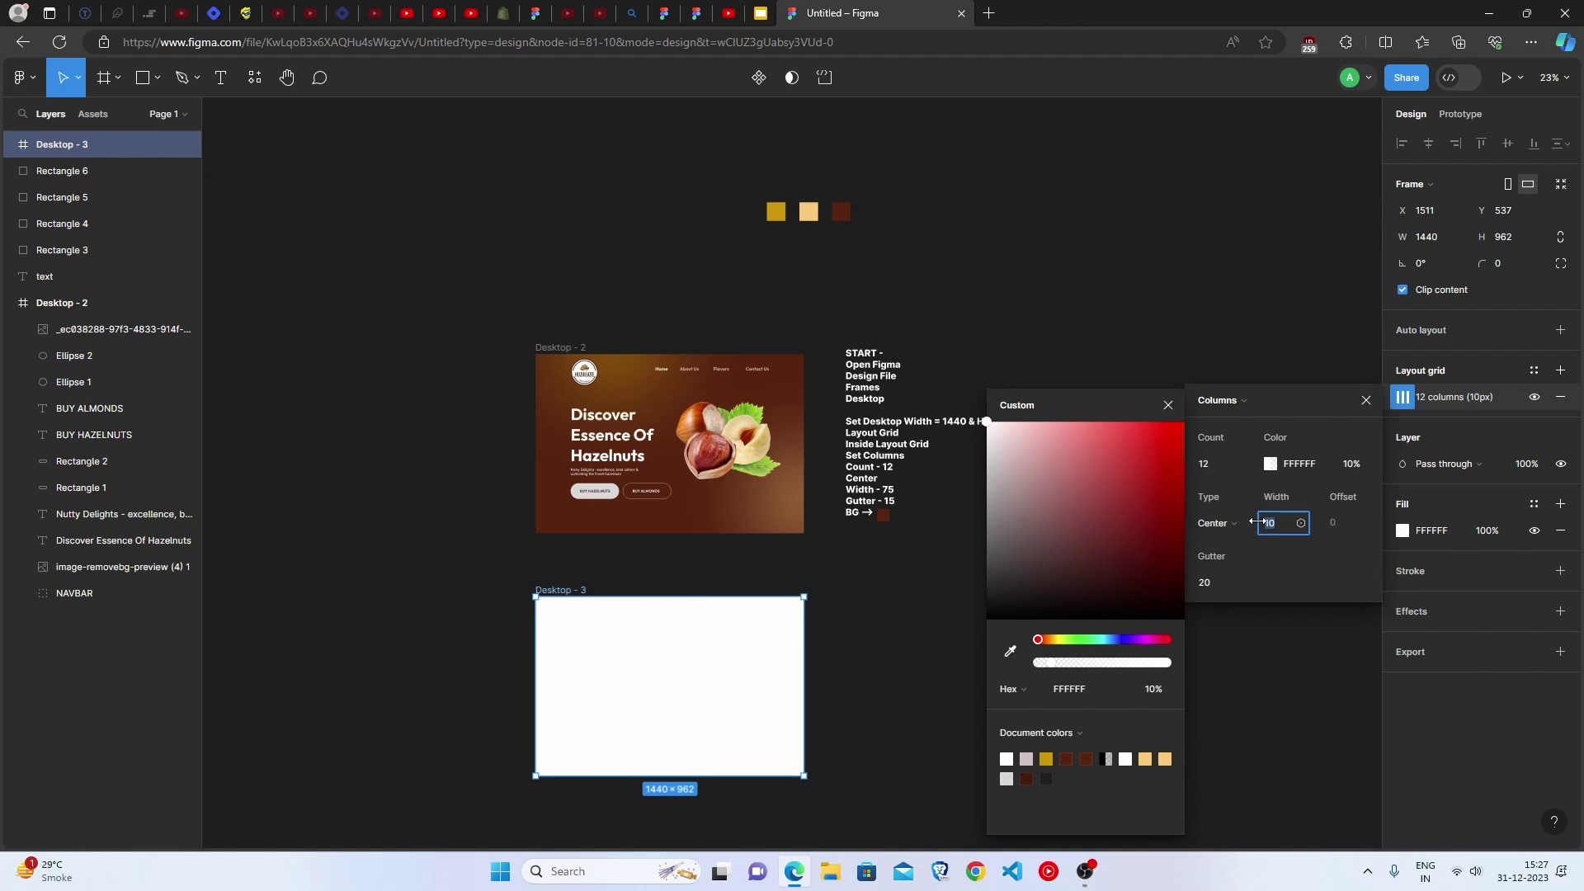
{"action": "type", "text": "75"}
{"action": "left_click", "coordinate": [1205, 582]}
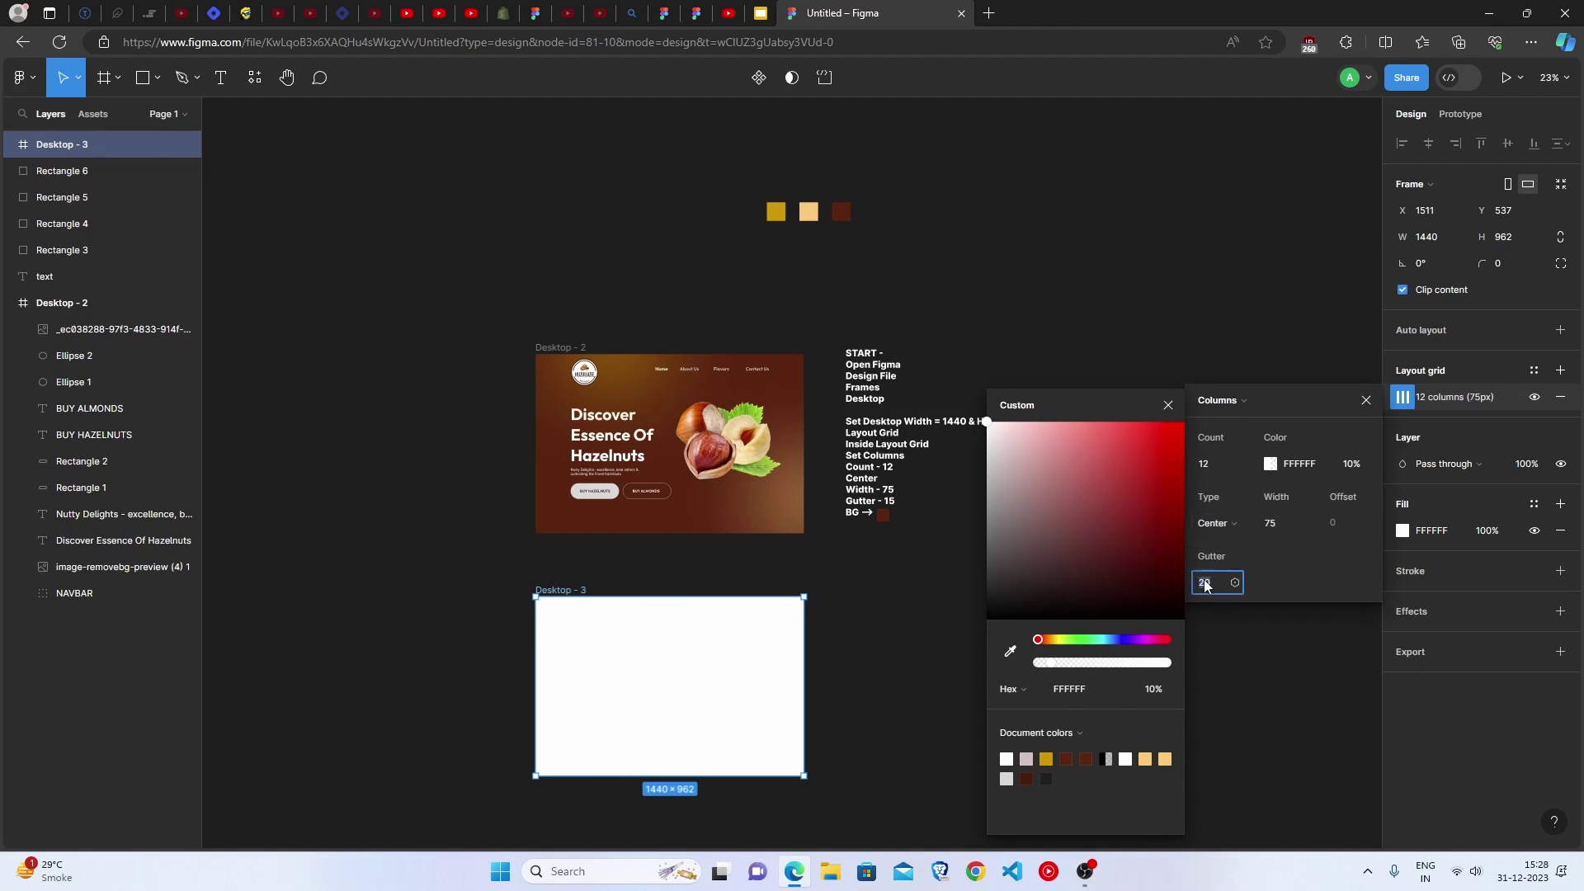
{"action": "type", "text": "15"}
{"action": "key", "text": "Return"}
Try black, 000000, as the column grid color, and change it back to red, FF0000
{"action": "scroll", "coordinate": [945, 329], "scroll_direction": "up", "scroll_amount": 4}
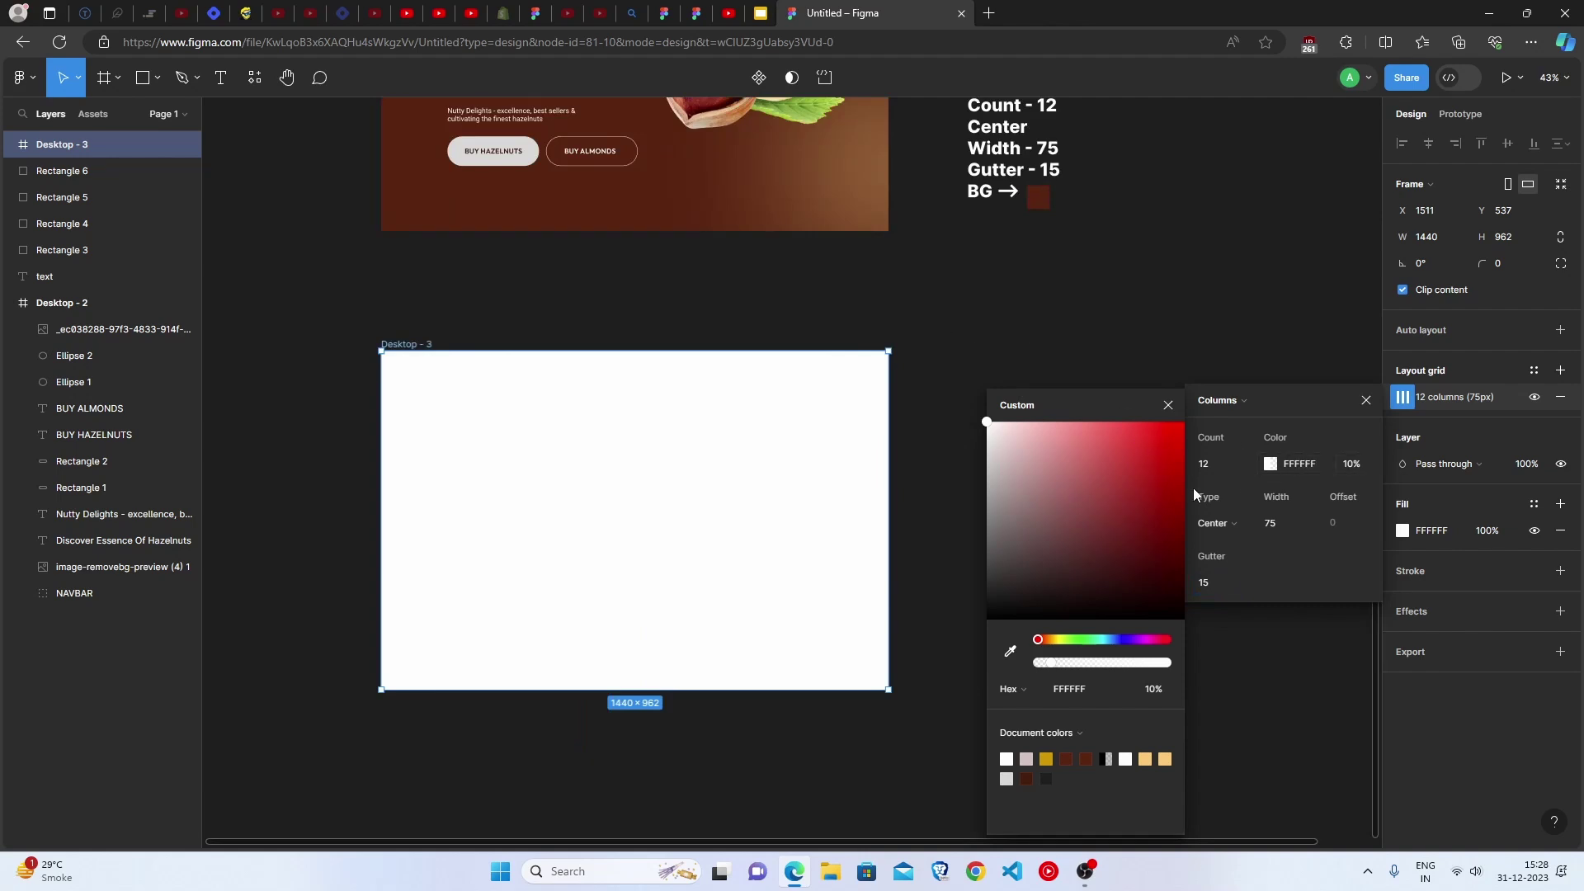
{"action": "left_click_drag", "start_coordinate": [1062, 482], "coordinate": [1335, 824]}
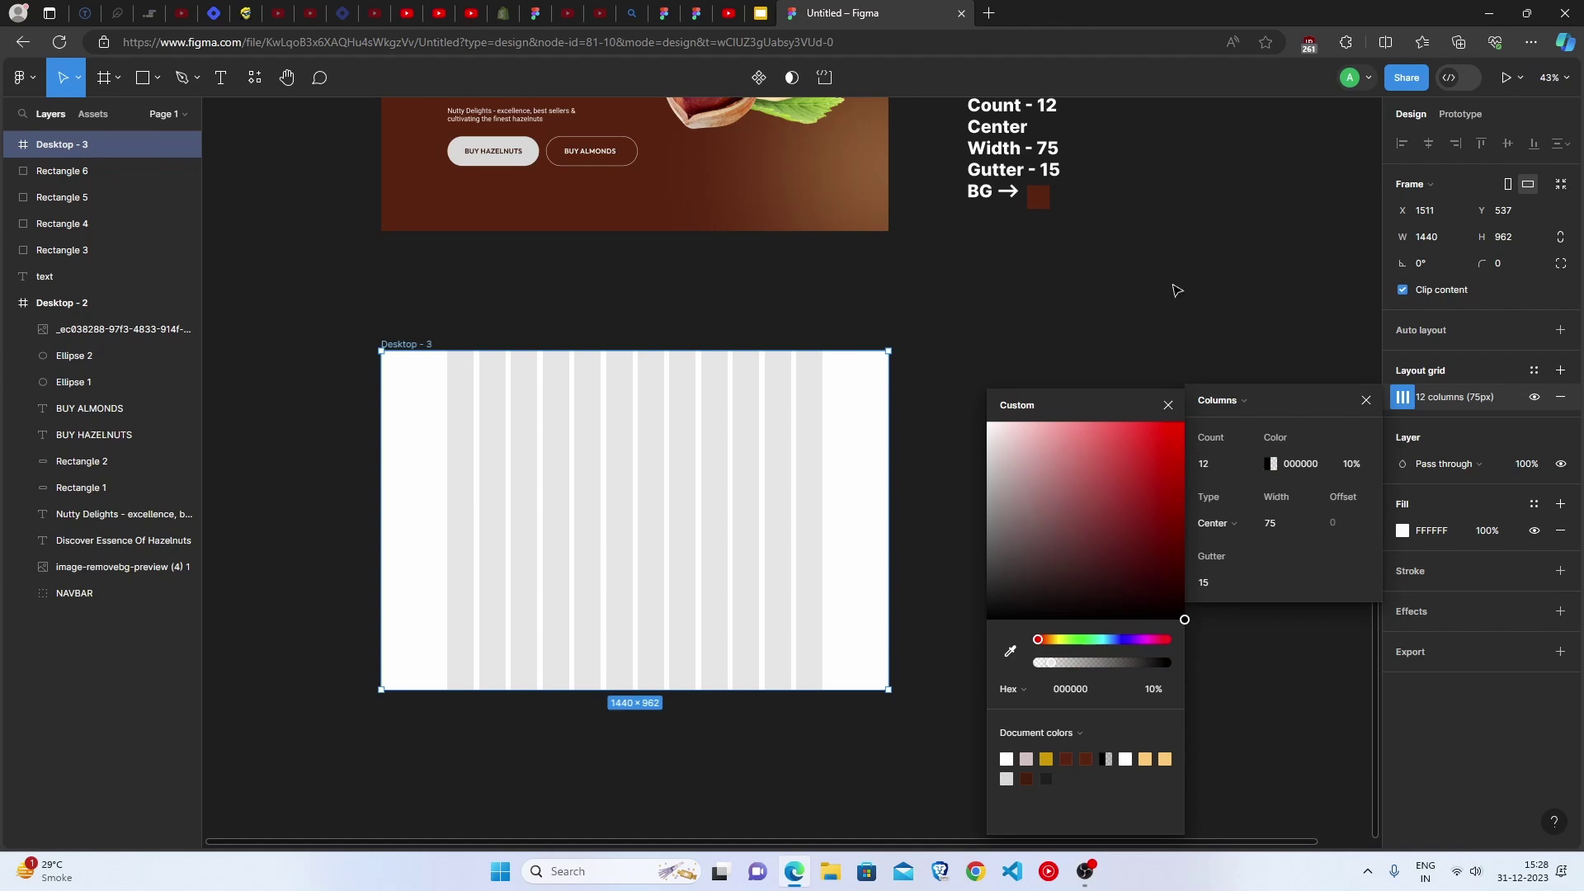
{"action": "left_click", "coordinate": [1125, 464]}
{"action": "left_click", "coordinate": [1333, 315]}
Rename the design file as Hazelnut Homepage
{"action": "scroll", "coordinate": [1075, 345], "scroll_direction": "down", "scroll_amount": 4}
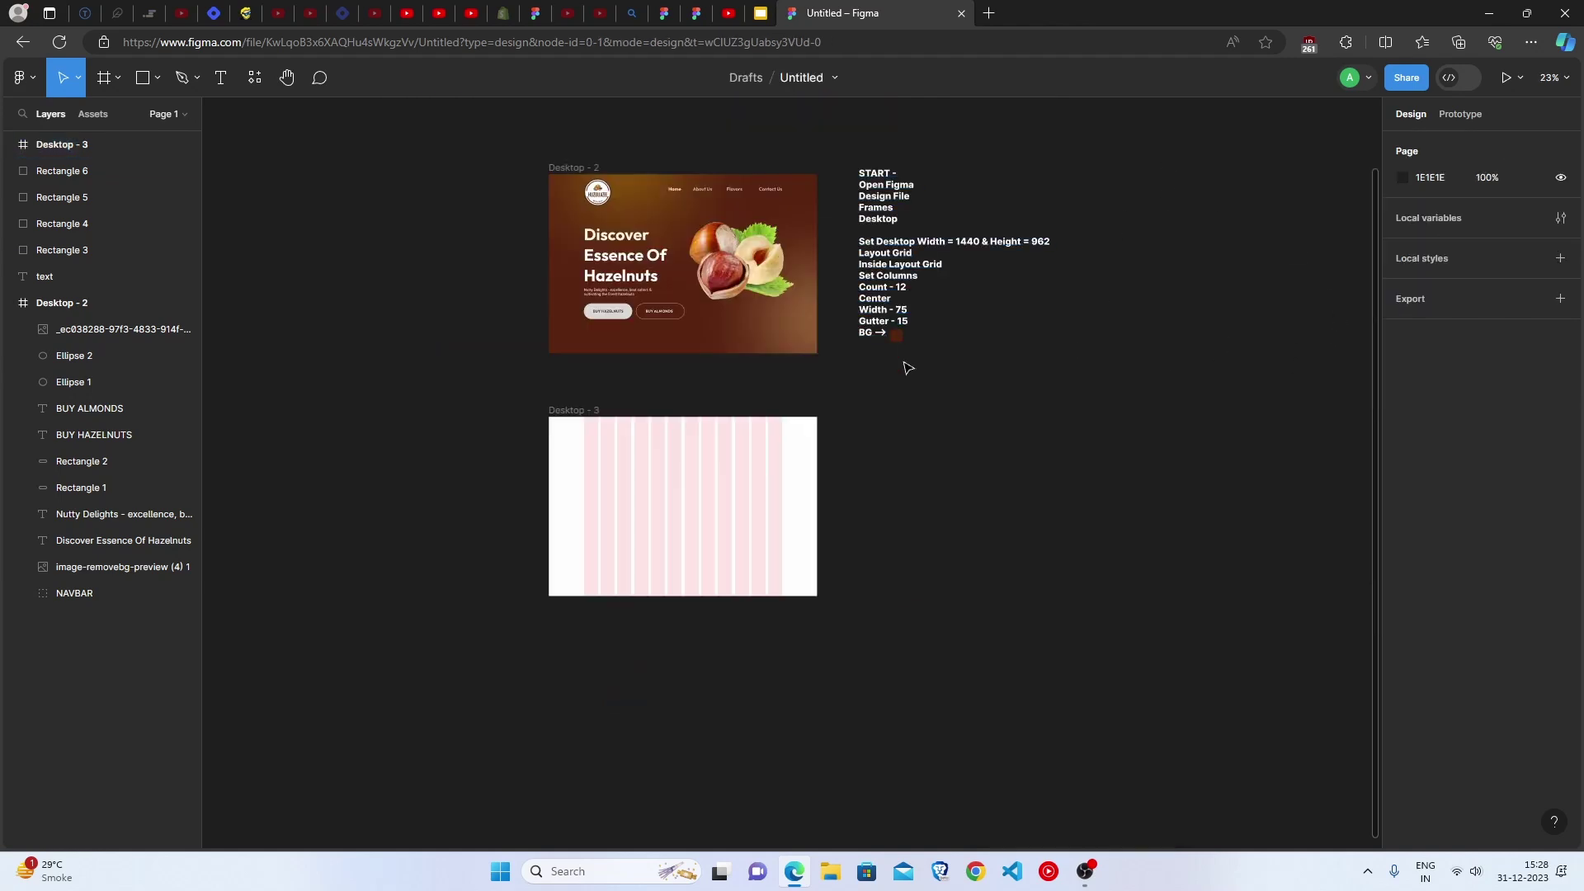
{"action": "left_click", "coordinate": [800, 79]}
{"action": "type", "text": "Hazelnut Homepage"}
{"action": "key", "text": "Return"}
Copy the hex code of the BG swatch beside the notes and set the Desktop - 3 frame's fill to 5C2513
{"action": "left_click", "coordinate": [575, 465]}
{"action": "left_click", "coordinate": [896, 335]}
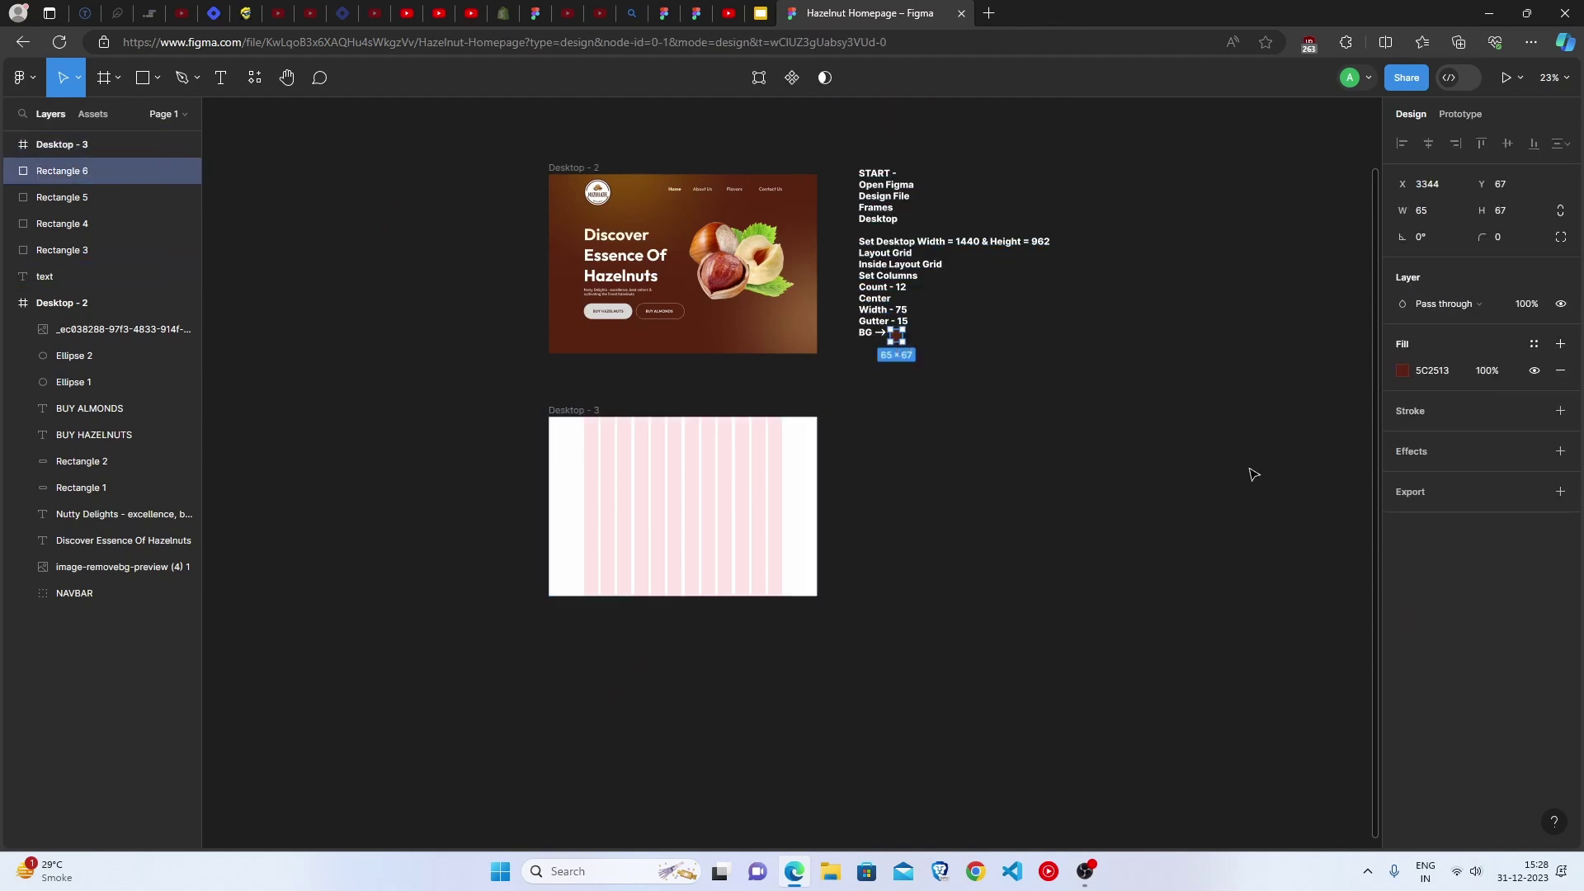
{"action": "left_click", "coordinate": [1426, 373]}
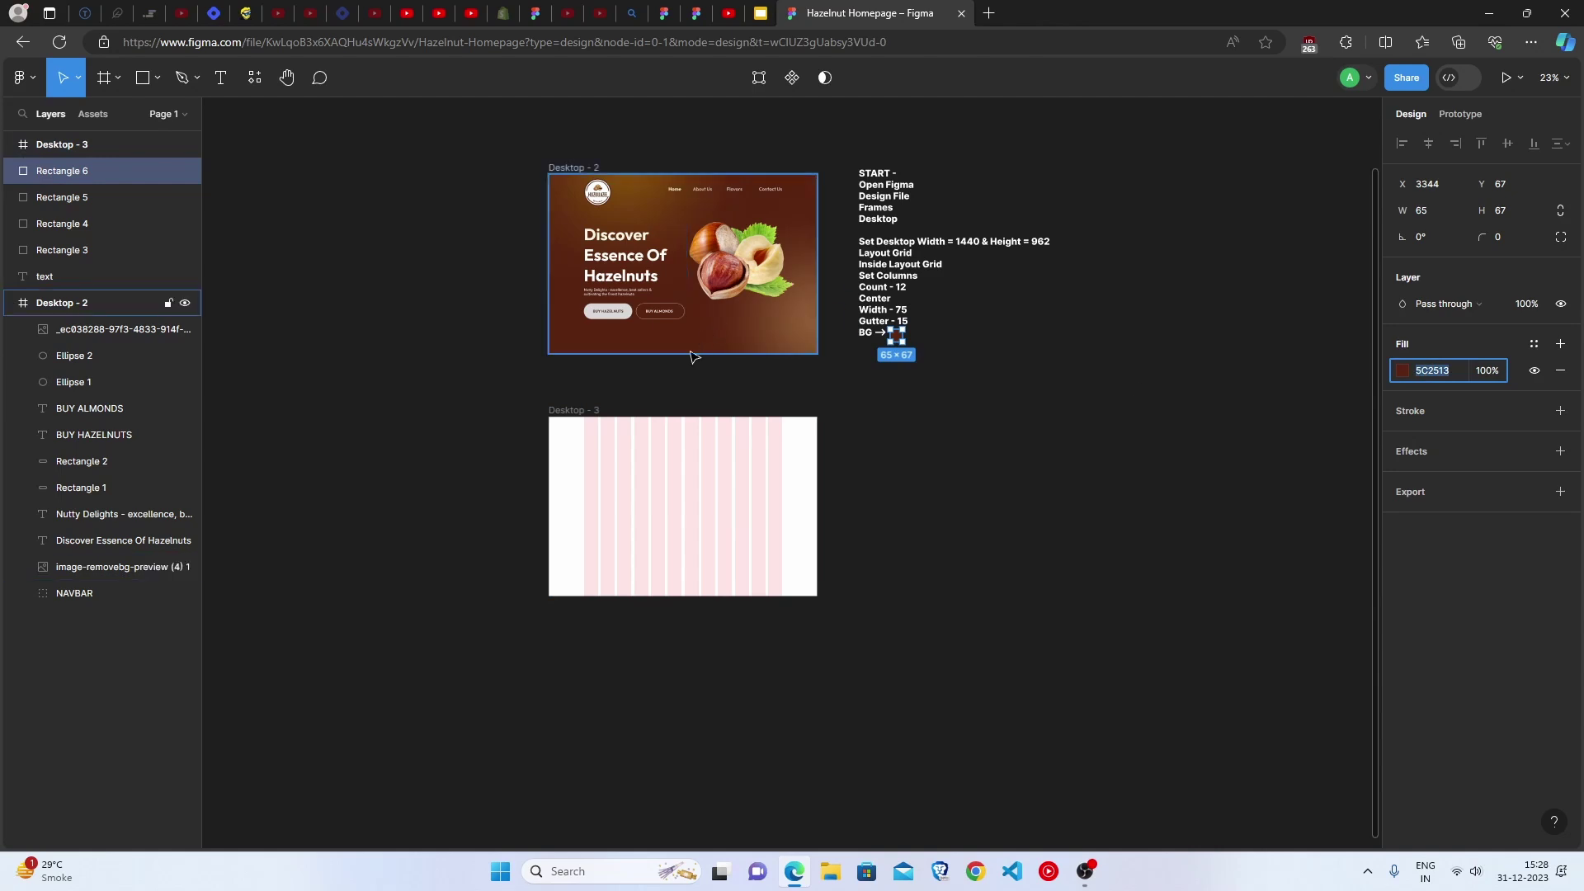
{"action": "left_click", "coordinate": [656, 465]}
{"action": "left_click", "coordinate": [1430, 532]}
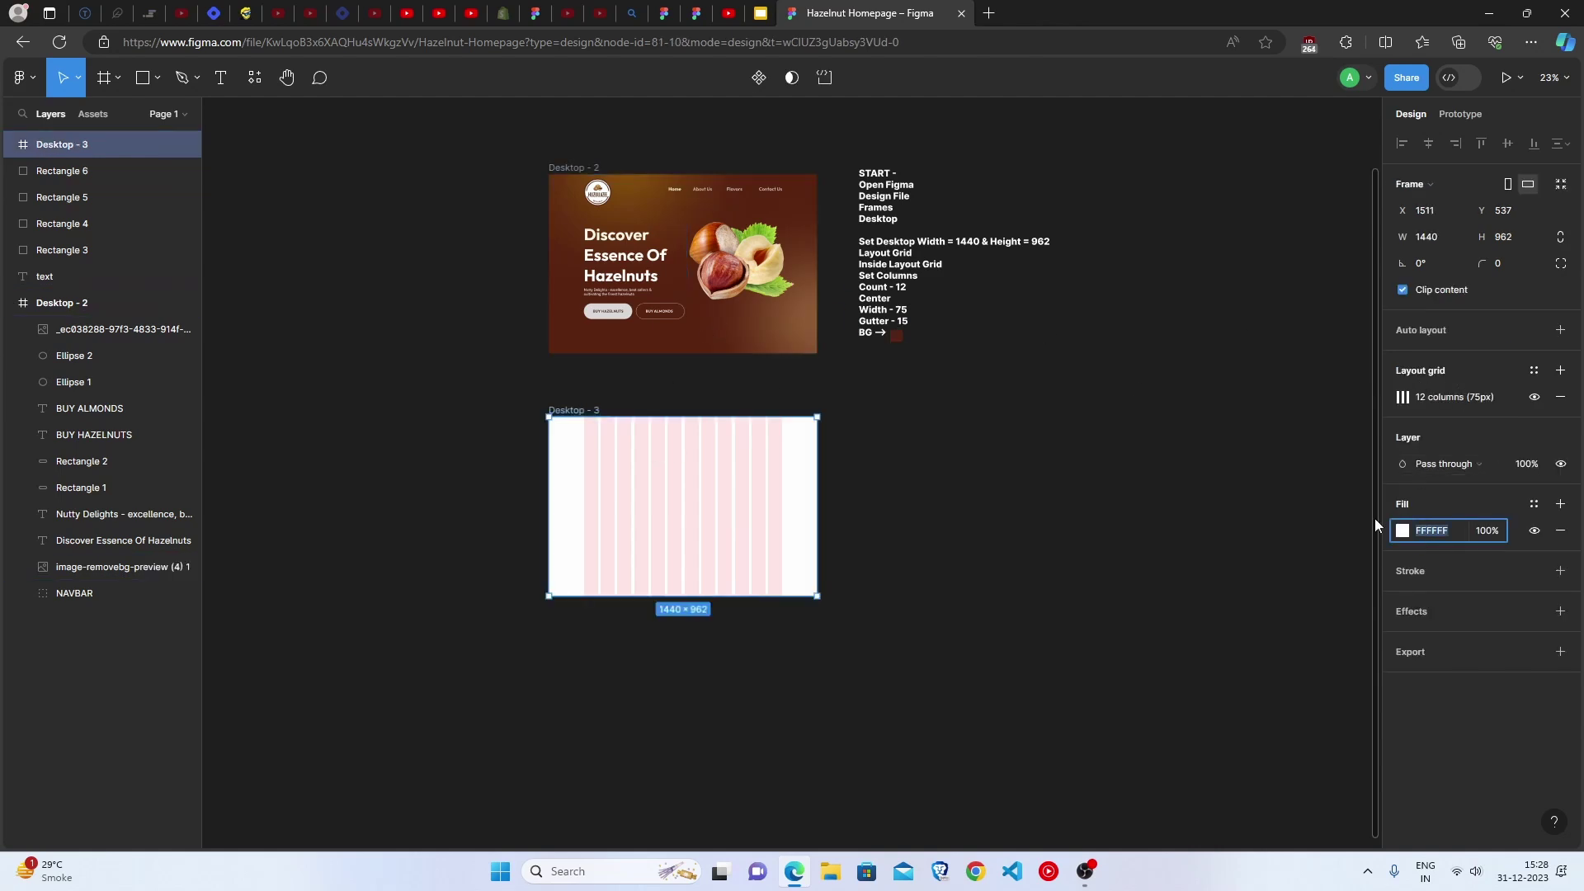
{"action": "type", "text": "5C2513"}
{"action": "left_click", "coordinate": [1008, 532]}
Change the Desktop - 3 frame's column grid color to white, FFFFFF
{"action": "scroll", "coordinate": [703, 489], "scroll_direction": "up", "scroll_amount": 3}
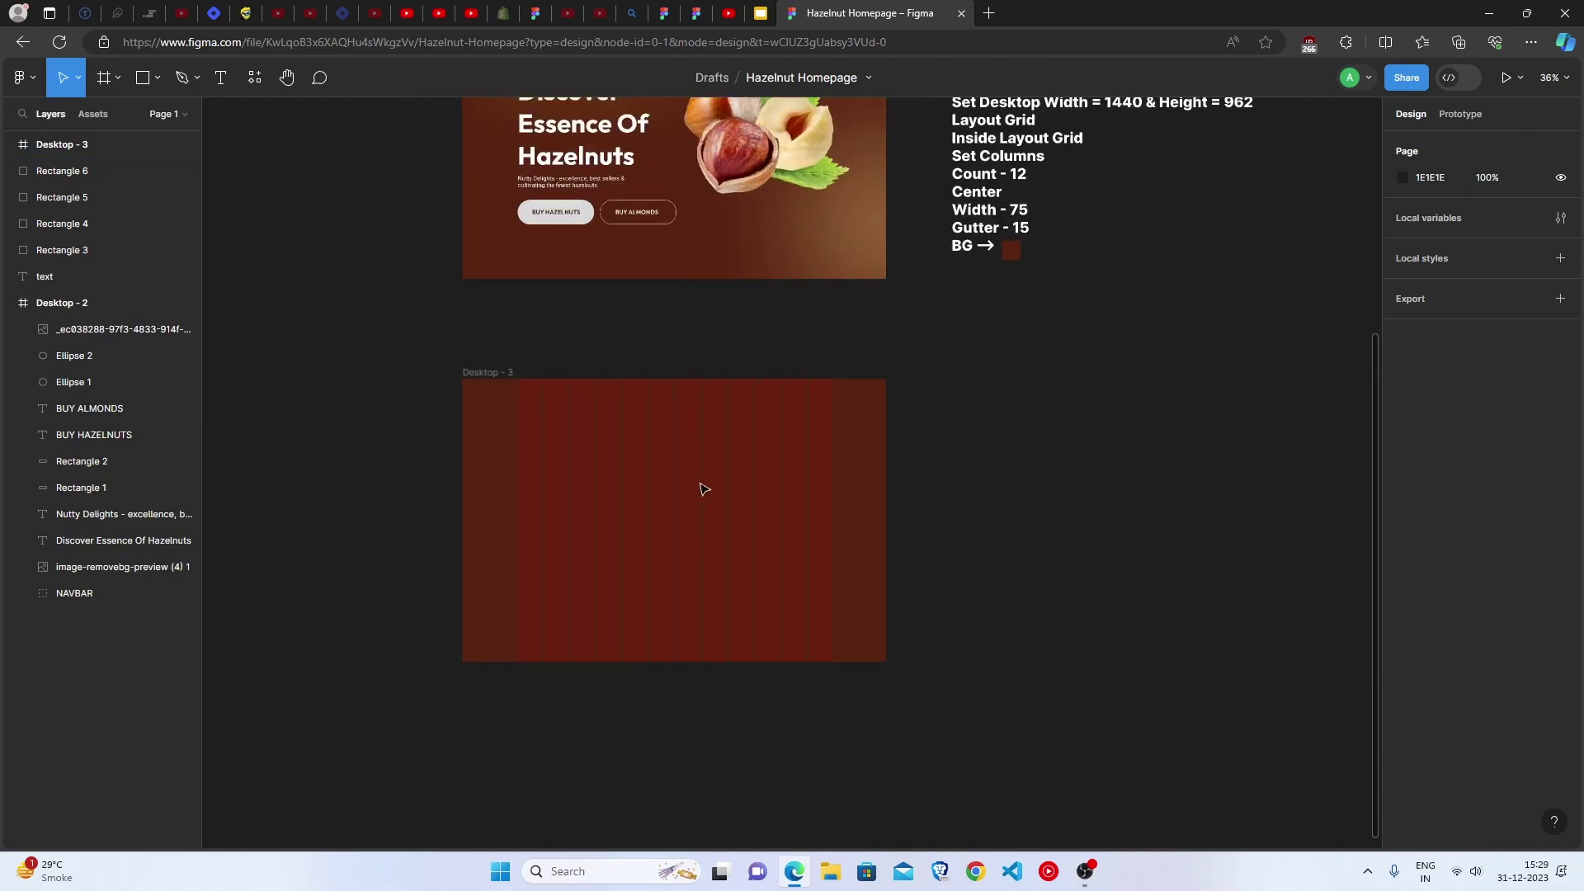
{"action": "scroll", "coordinate": [703, 489], "scroll_direction": "down", "scroll_amount": 1}
{"action": "left_click", "coordinate": [625, 485]}
{"action": "left_click", "coordinate": [1402, 398]}
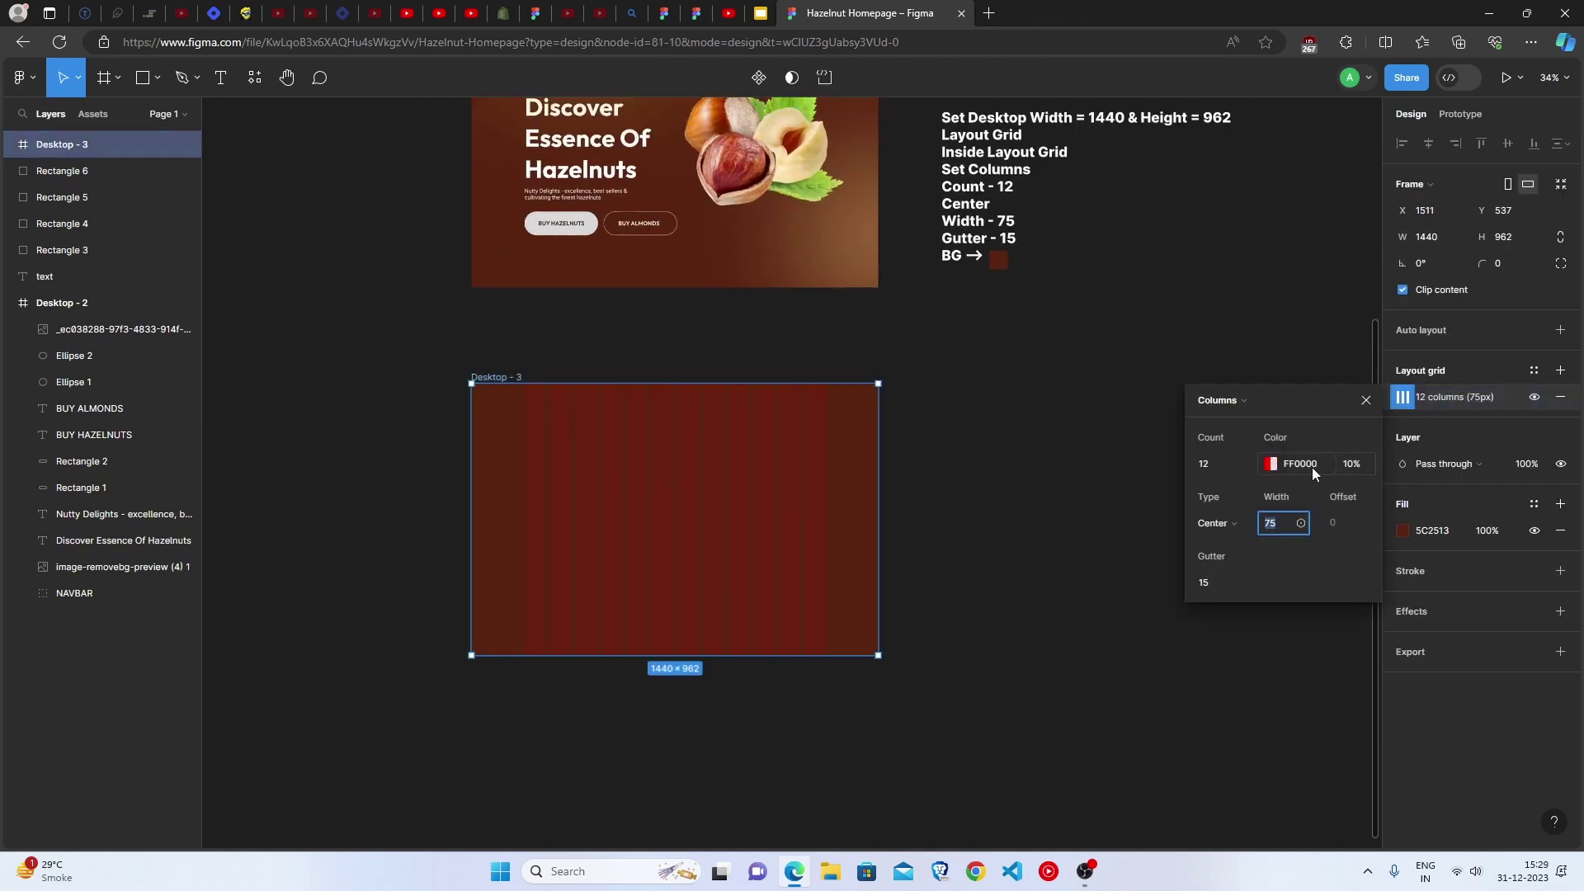
{"action": "left_click", "coordinate": [1274, 466]}
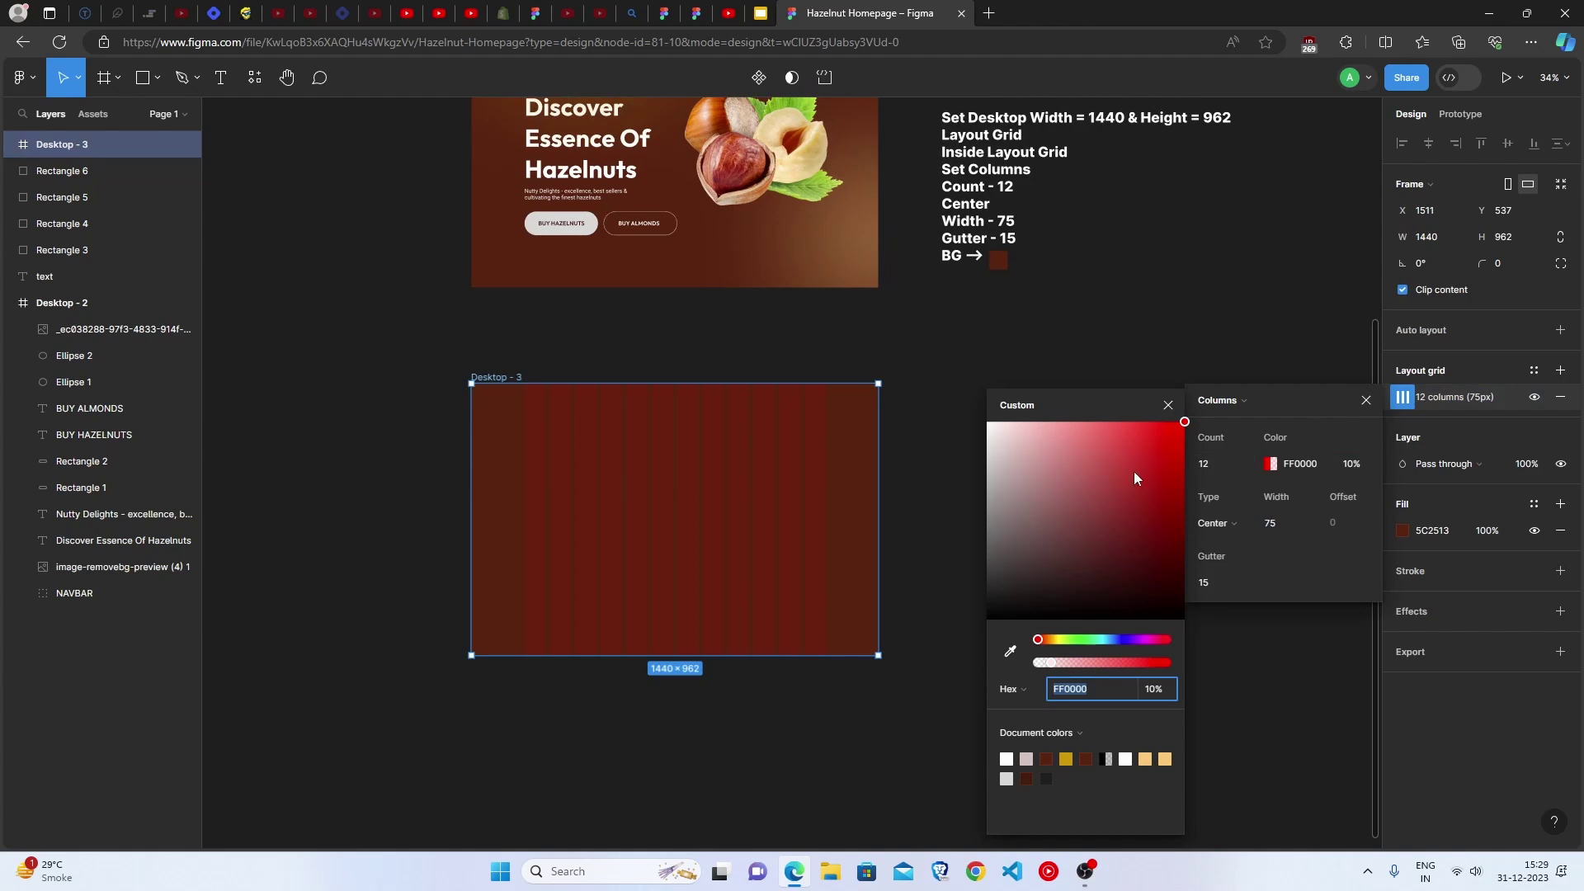
{"action": "left_click_drag", "start_coordinate": [1134, 477], "coordinate": [886, 394]}
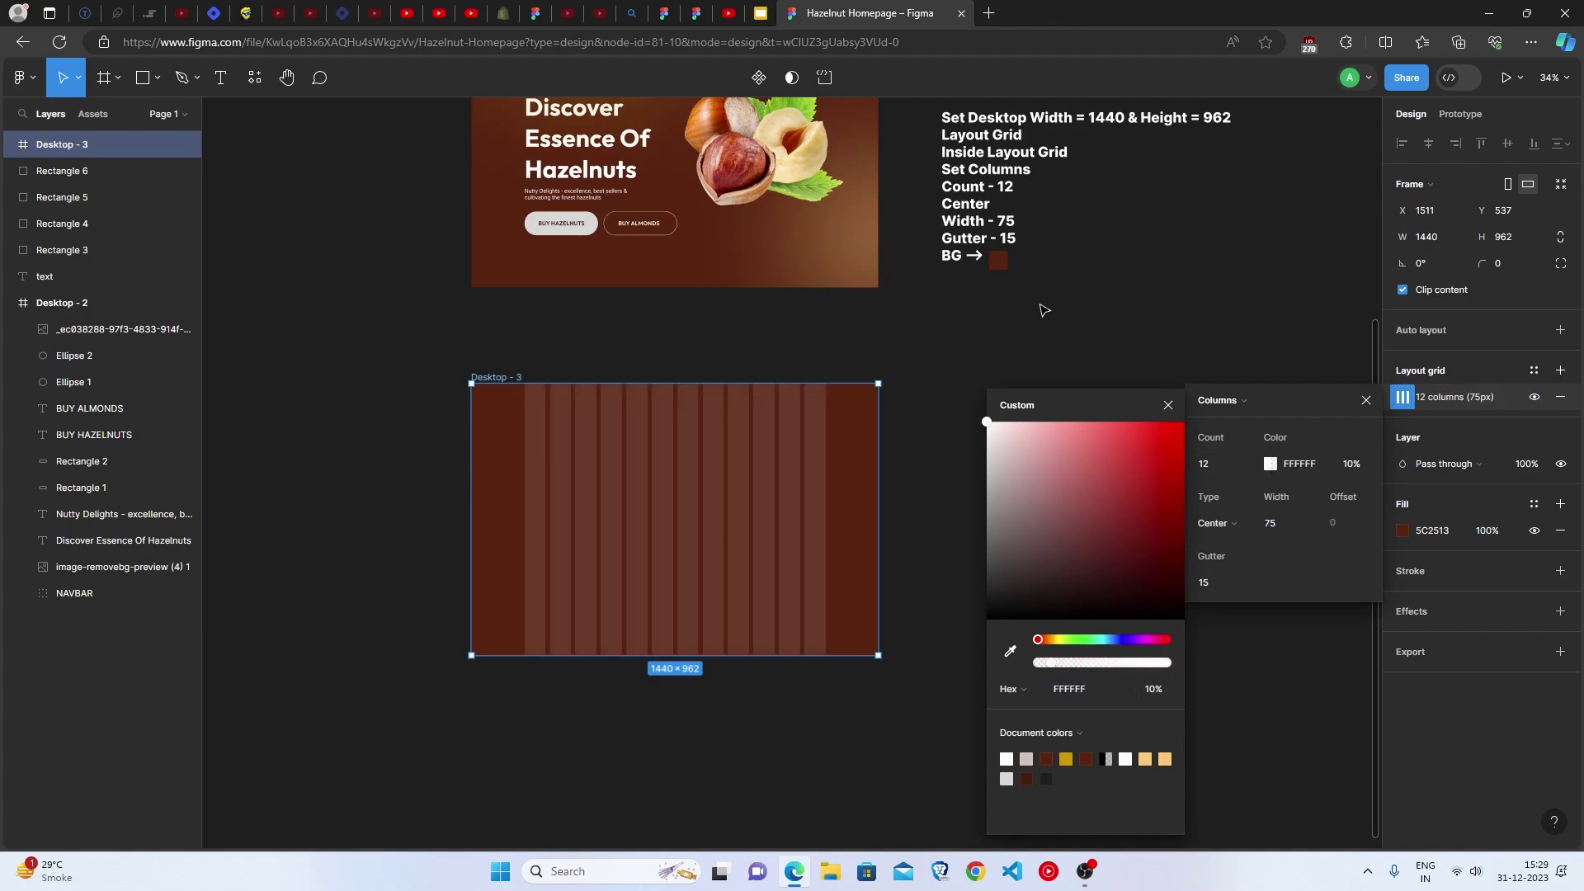
{"action": "key", "text": "Escape"}
Rename the Desktop - 3 frame as Hazelnut Homepage
{"action": "scroll", "coordinate": [819, 564], "scroll_direction": "down", "scroll_amount": 3}
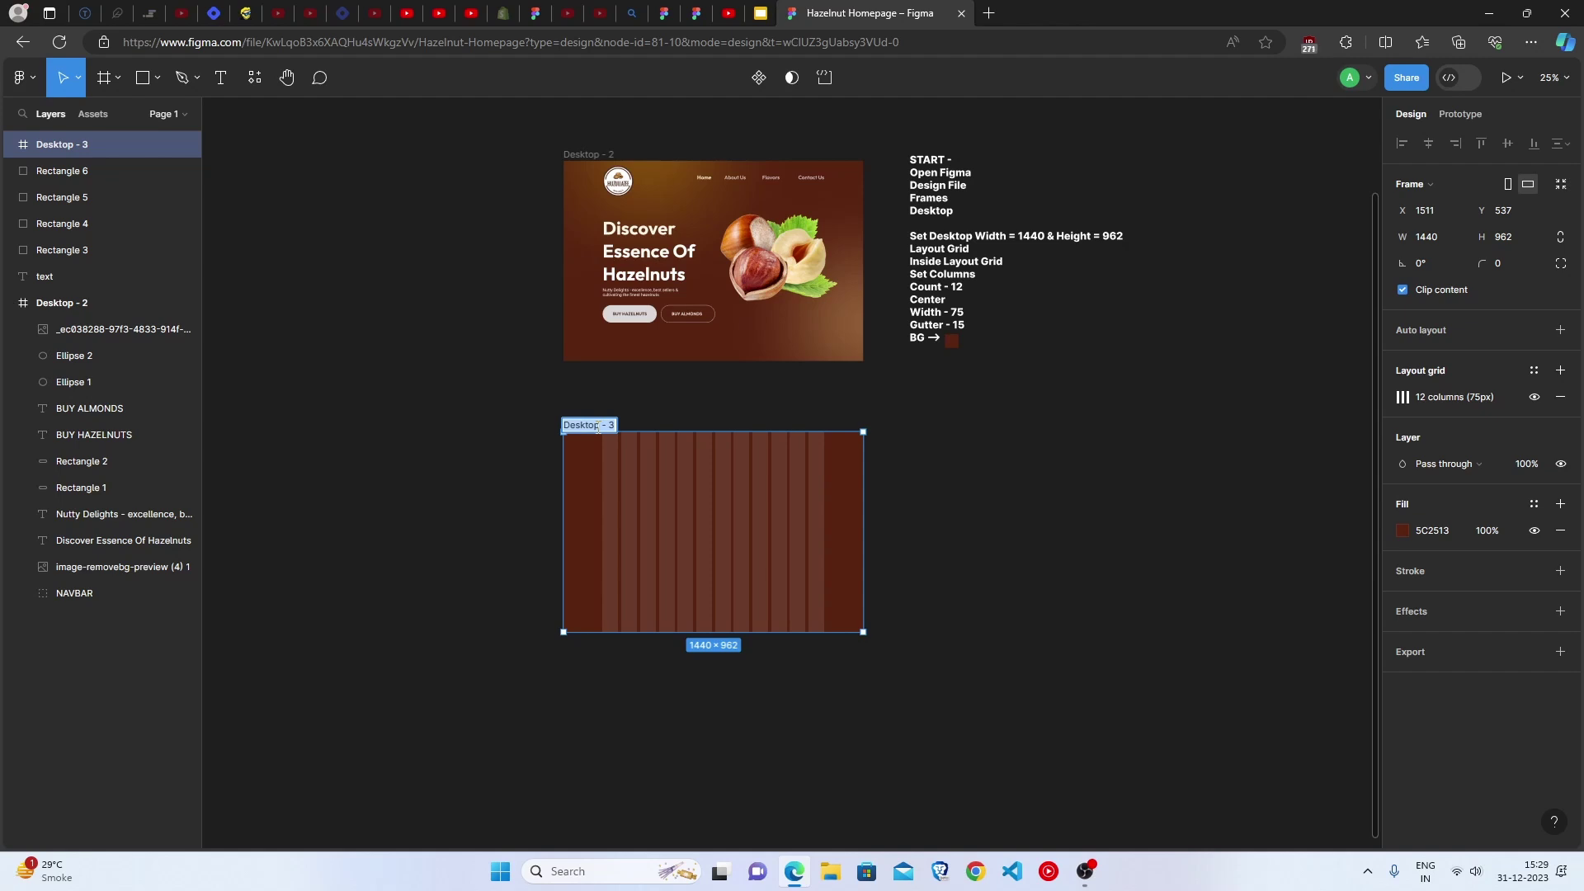
{"action": "type", "text": "Hazelnut Homepage"}
{"action": "key", "text": "Return"}
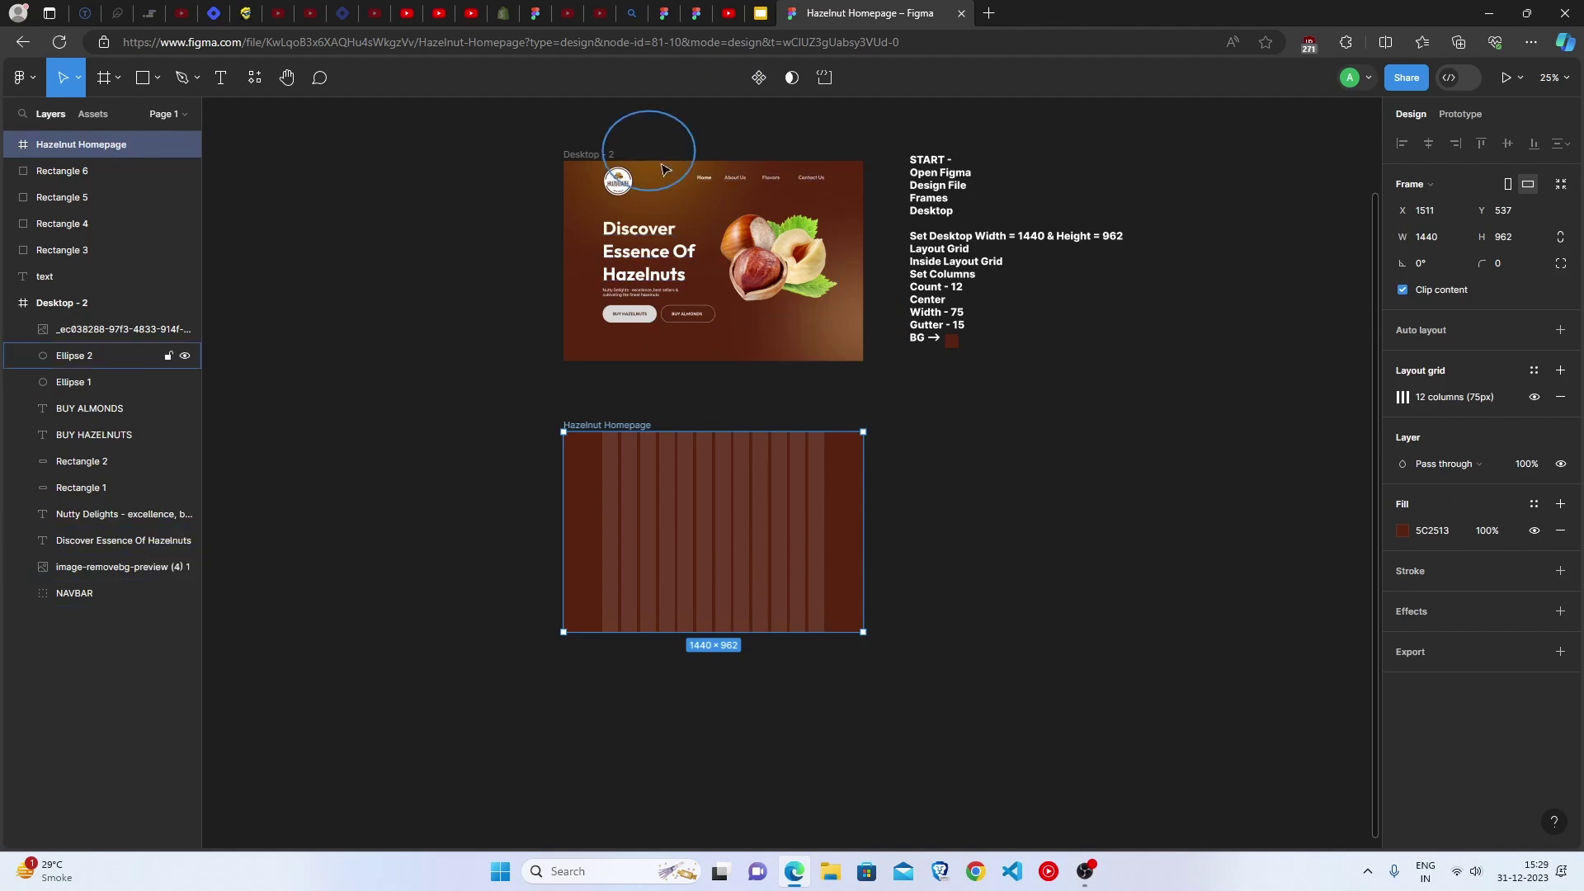
Copy the round logo image from the Desktop - 2 design into the Hazelnut Homepage frame, aligning the emblem with the first grid column
{"action": "scroll", "coordinate": [636, 157], "scroll_direction": "up", "scroll_amount": 5}
{"action": "scroll", "coordinate": [718, 355], "scroll_direction": "up", "scroll_amount": 3}
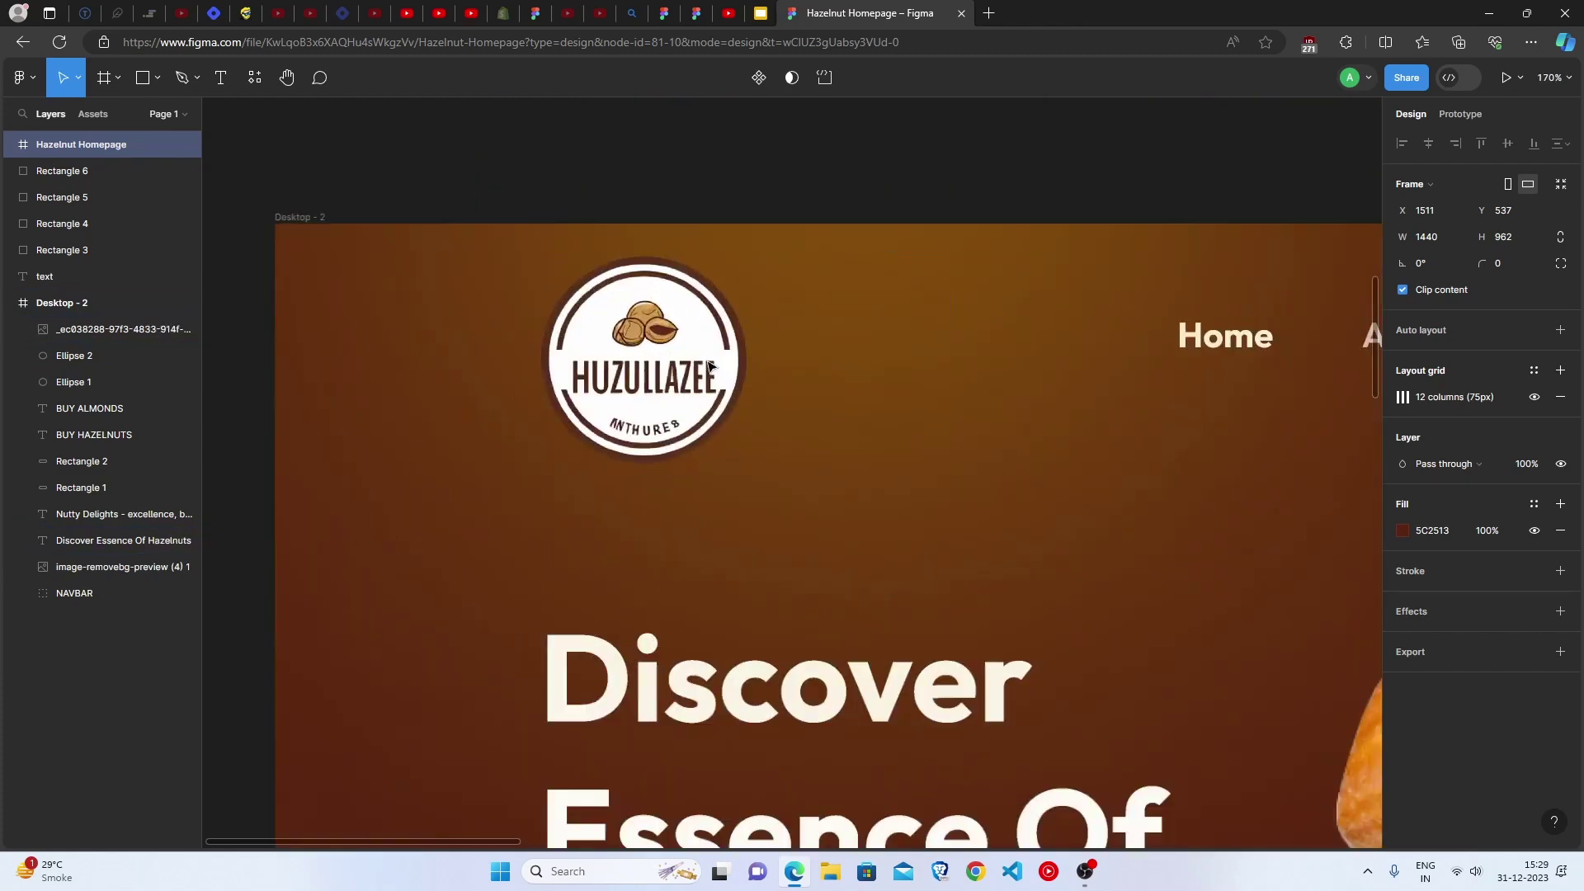
{"action": "left_click", "coordinate": [633, 364]}
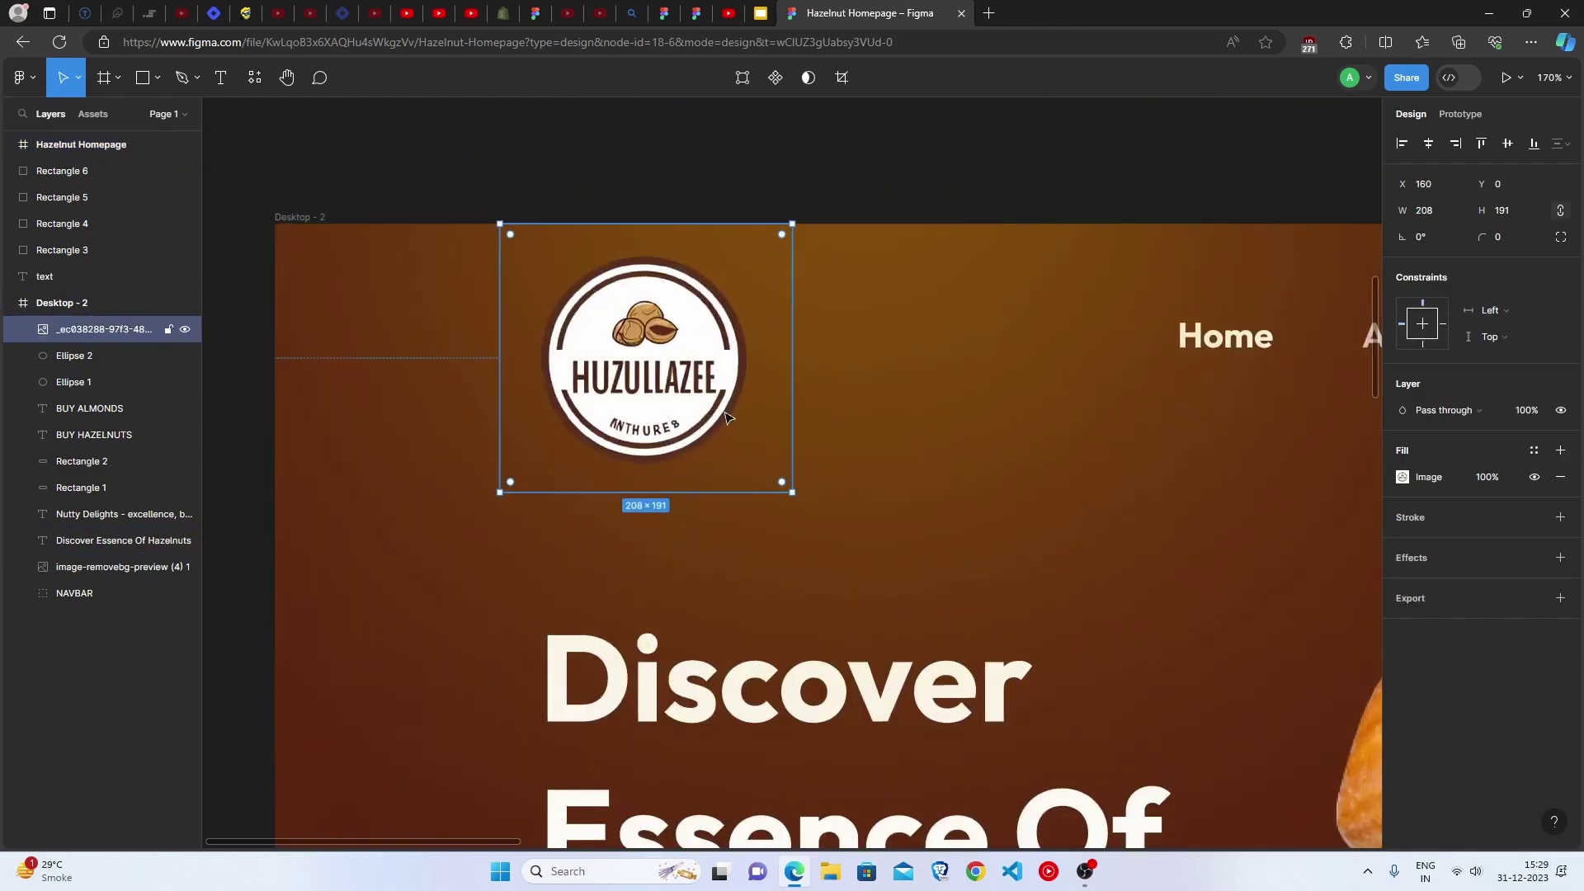
{"action": "scroll", "coordinate": [718, 404], "scroll_direction": "down", "scroll_amount": 6}
{"action": "scroll", "coordinate": [710, 394], "scroll_direction": "down", "scroll_amount": 3}
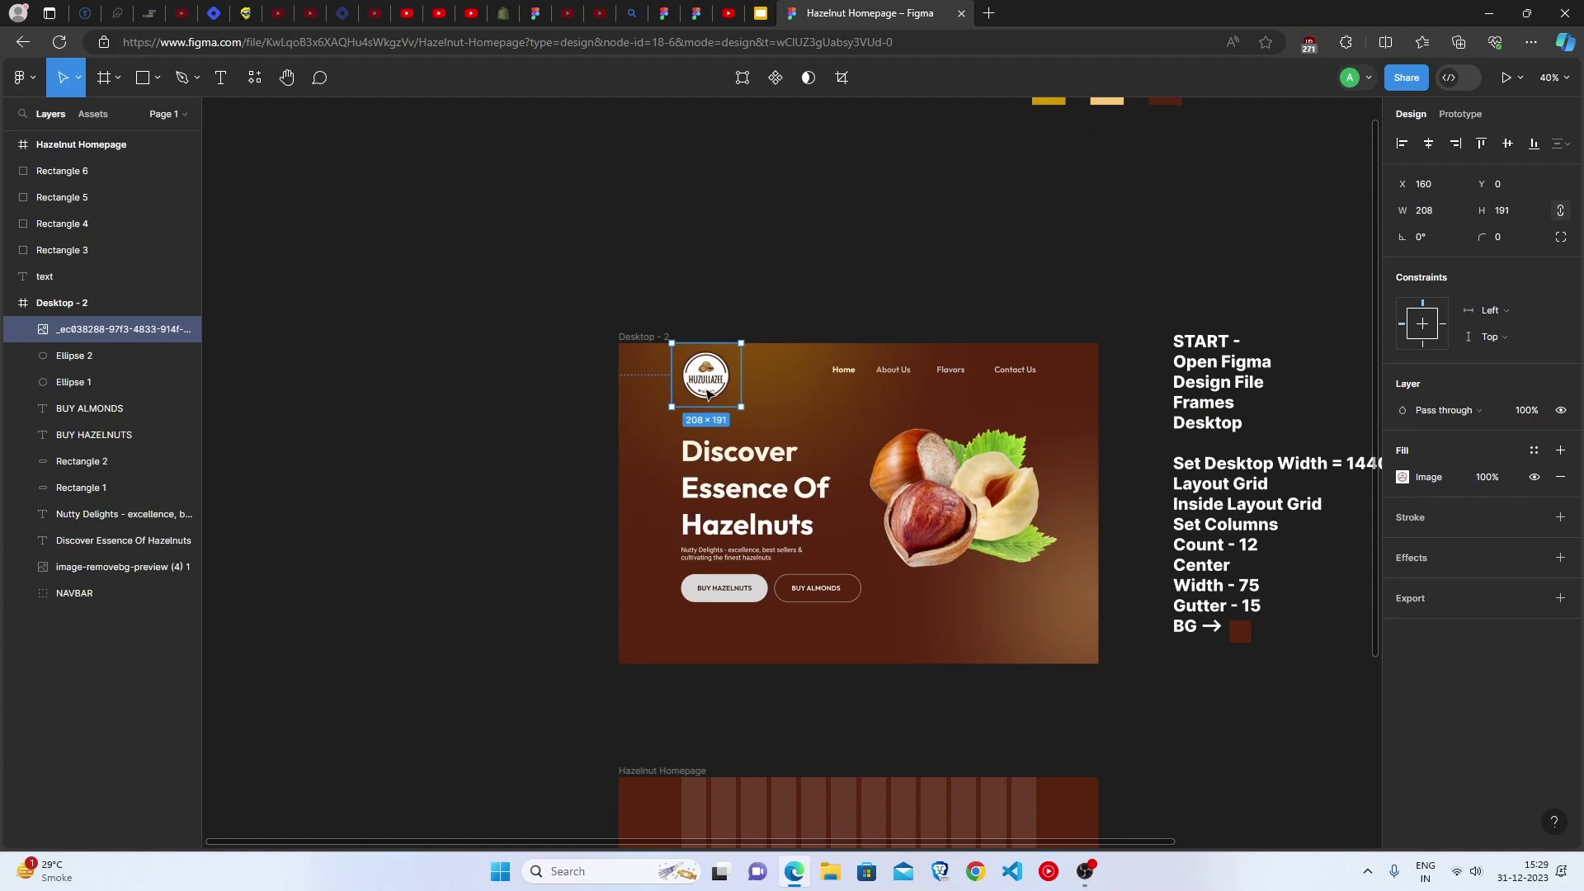
{"action": "left_click_drag", "start_coordinate": [712, 160], "coordinate": [711, 600]}
{"action": "scroll", "coordinate": [784, 599], "scroll_direction": "up", "scroll_amount": 5}
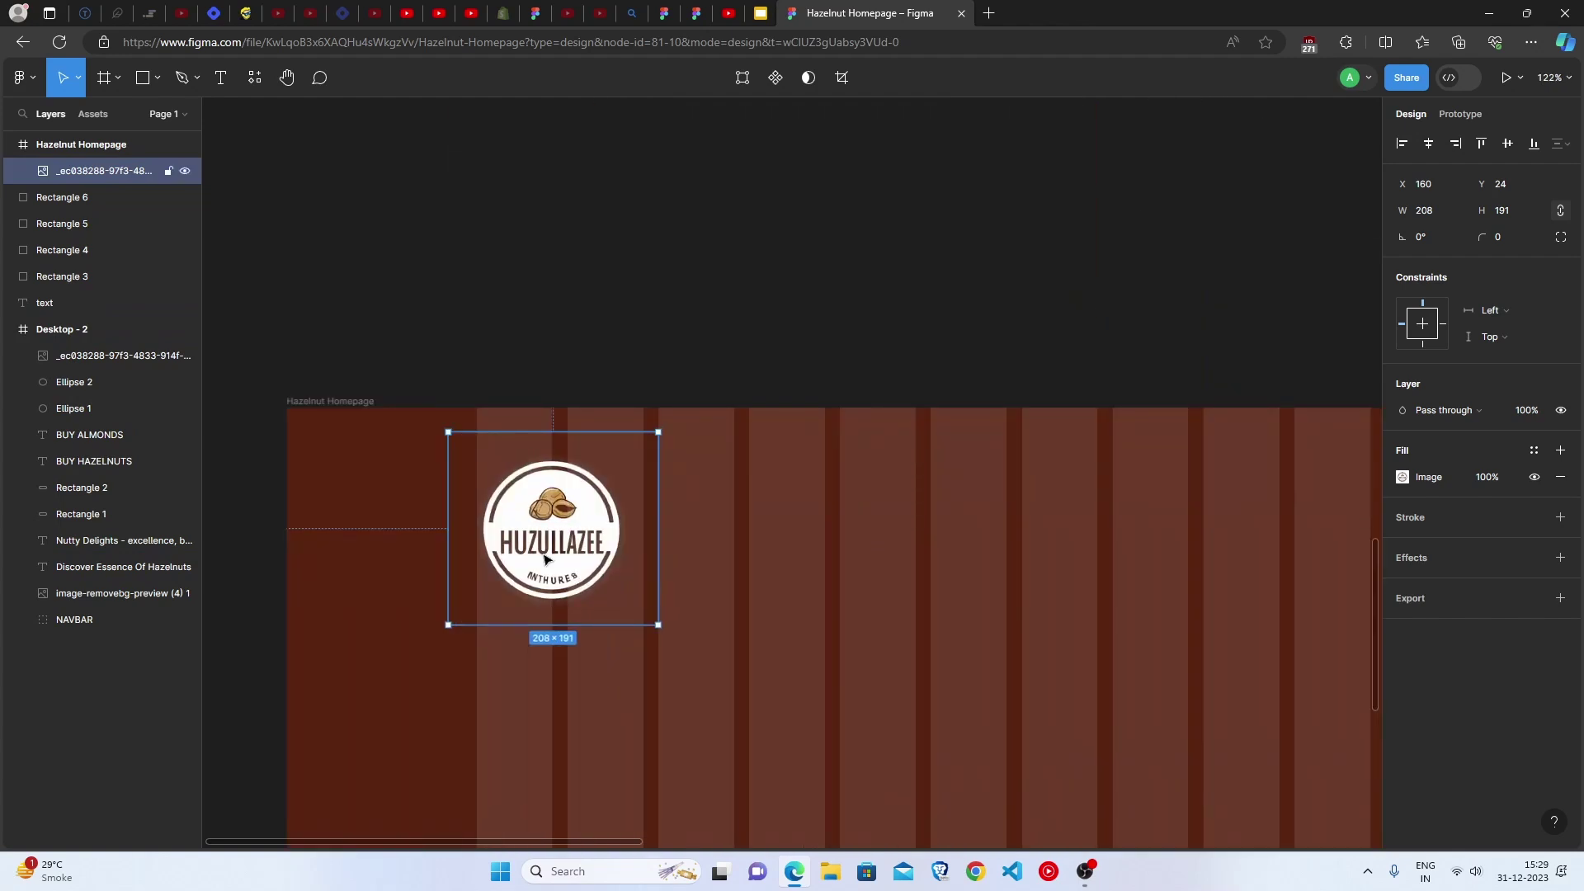
{"action": "left_click", "coordinate": [641, 324]}
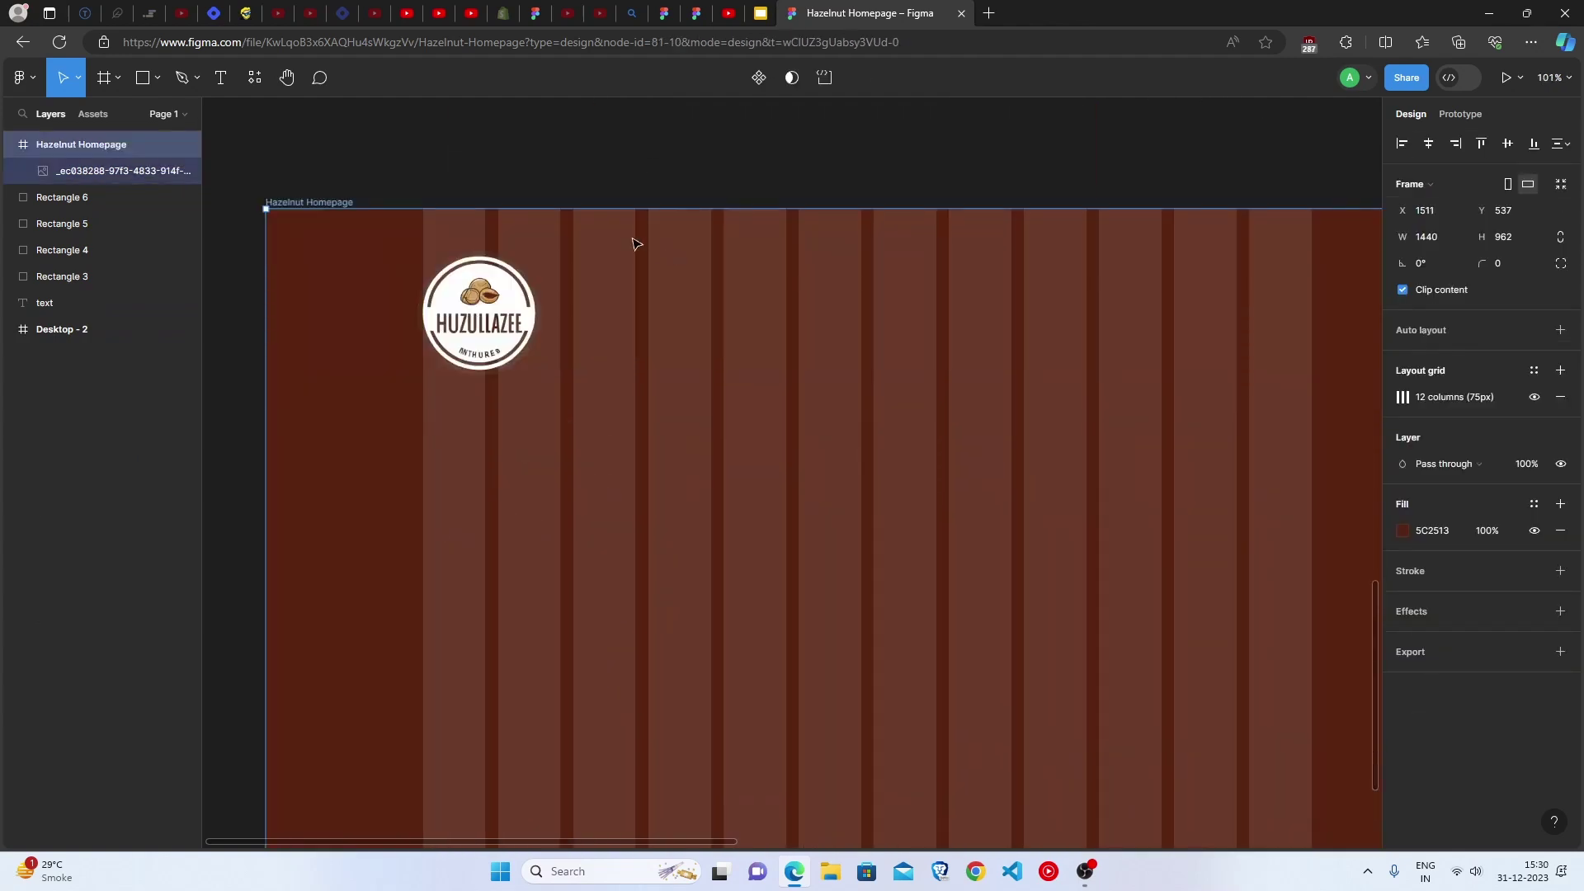
Add the navigation text "Home" in the header of the Hazelnut Homepage frame, beside the logo at about X 534, Y 104
{"action": "key", "text": "t"}
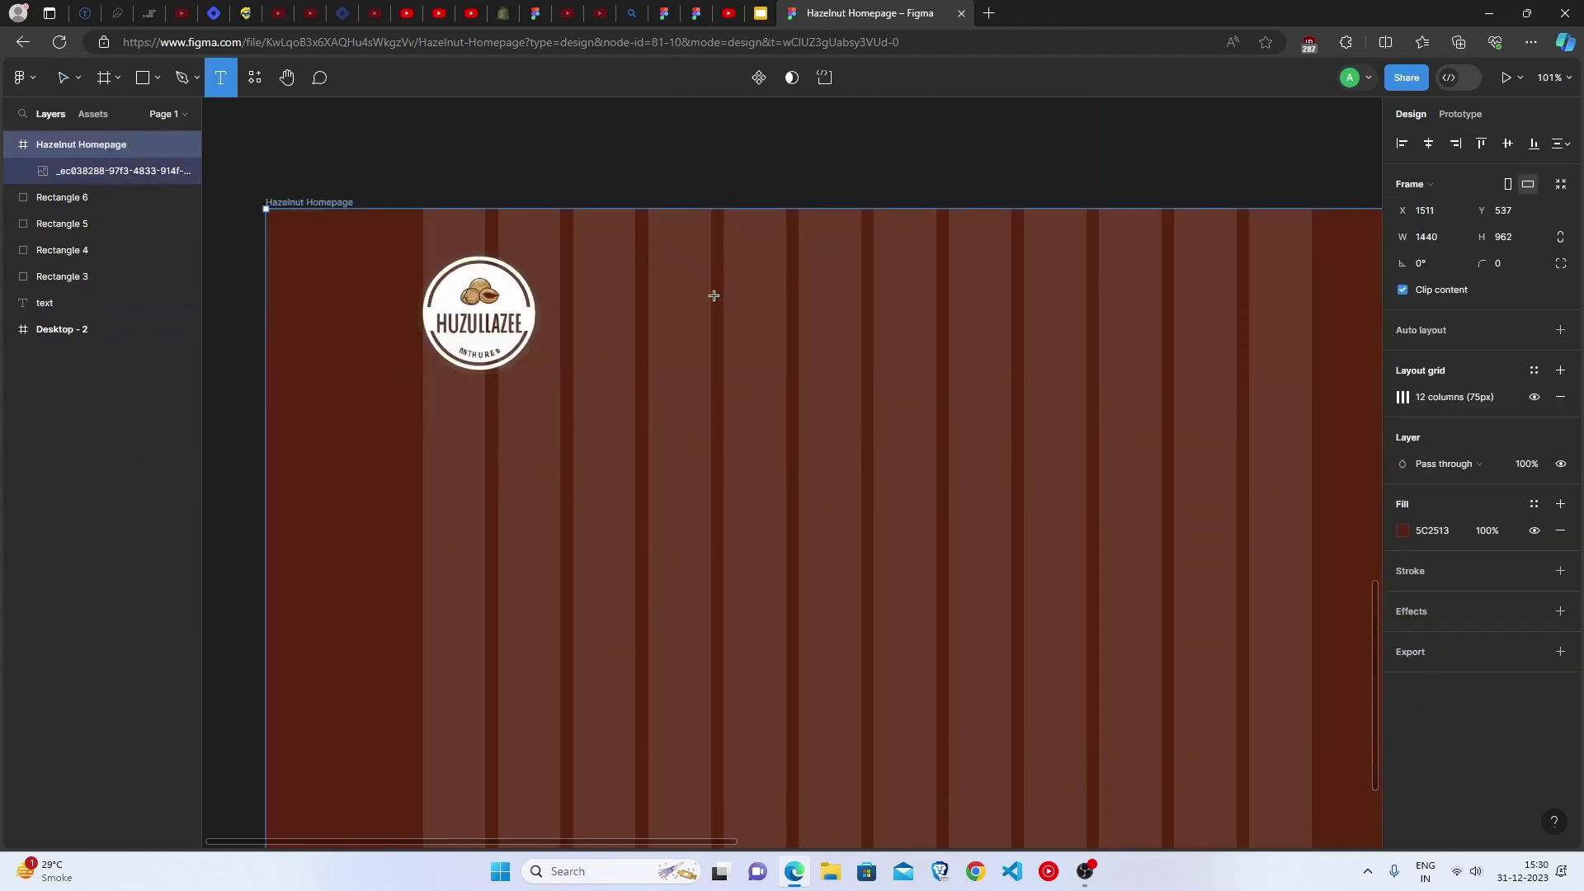
{"action": "left_click", "coordinate": [714, 296]}
{"action": "type", "text": "Home"}
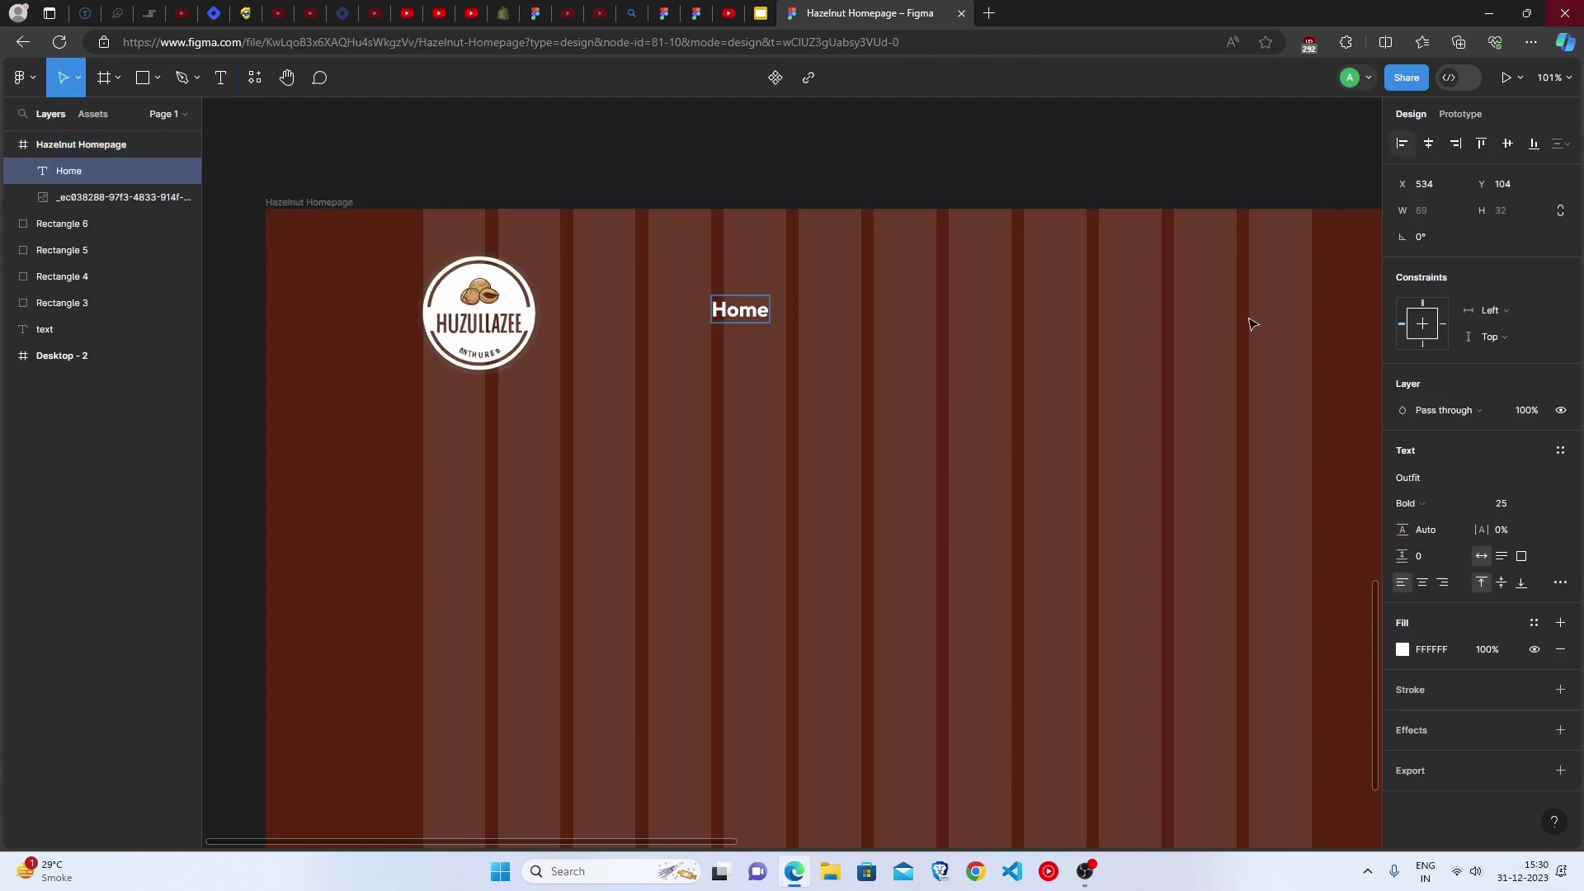
Set the Home text's font to Outfit with SemiBold weight
{"action": "key", "text": "ctrl+a"}
{"action": "left_click", "coordinate": [1463, 478]}
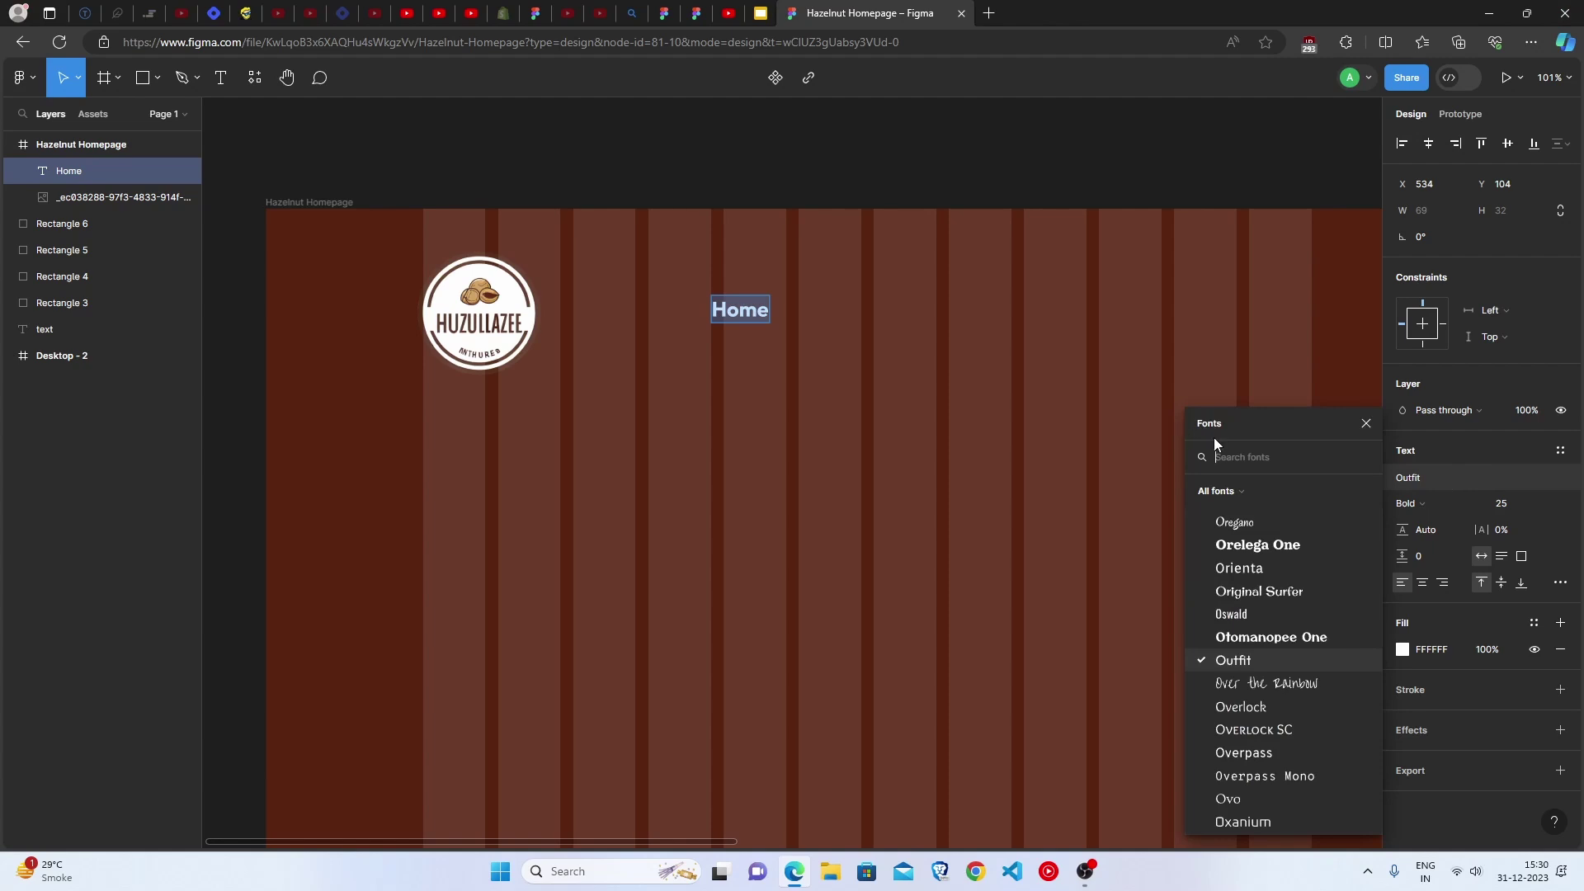
{"action": "type", "text": "outfit"}
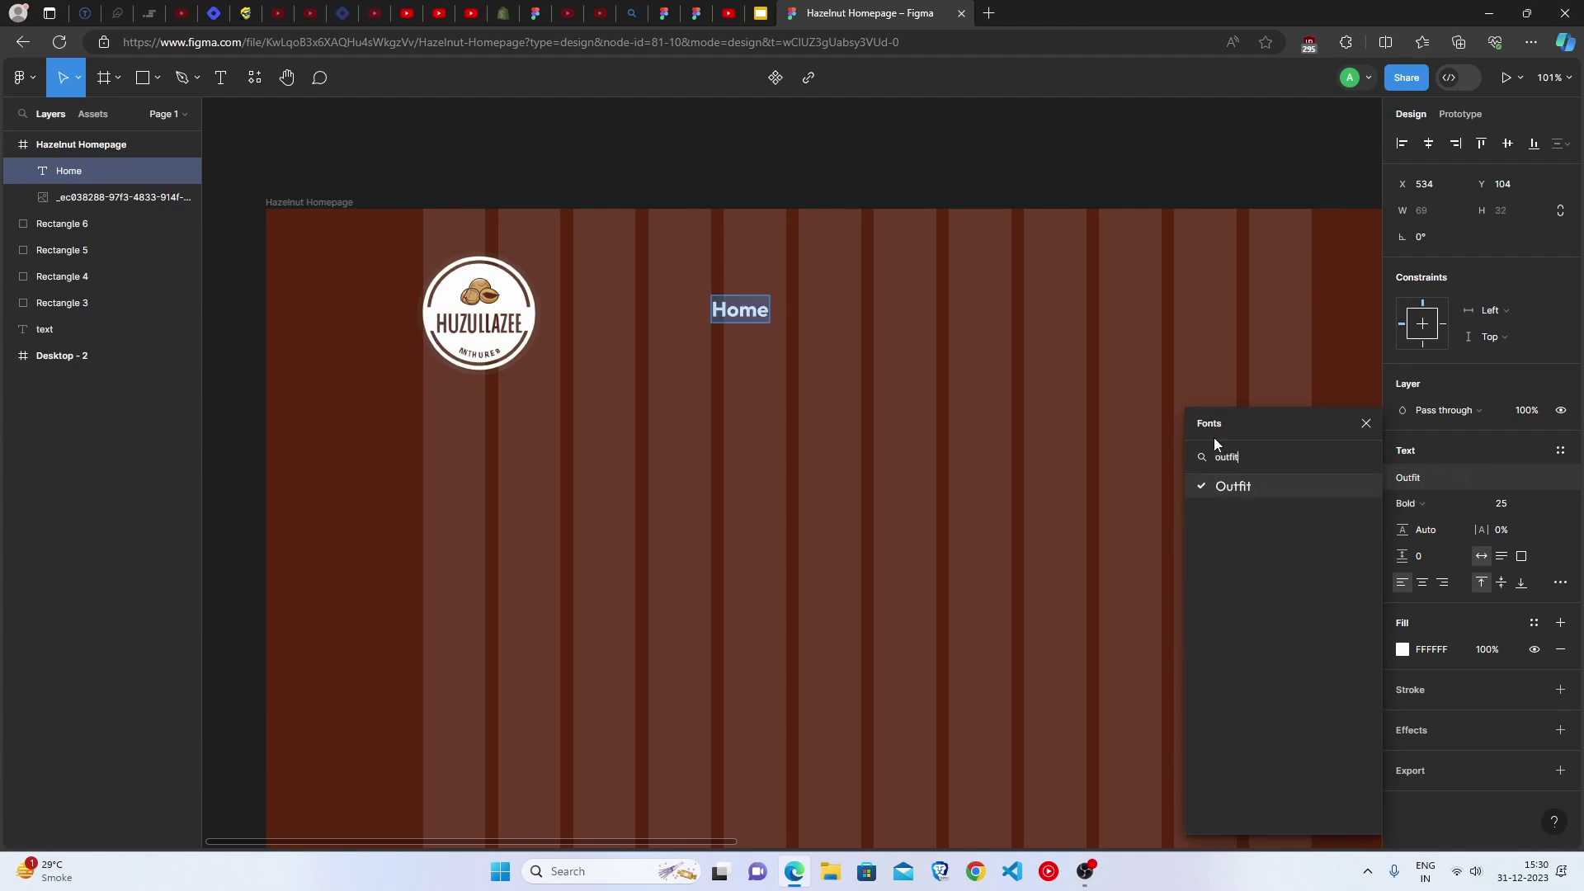
{"action": "left_click", "coordinate": [1289, 494]}
{"action": "left_click", "coordinate": [1411, 505]}
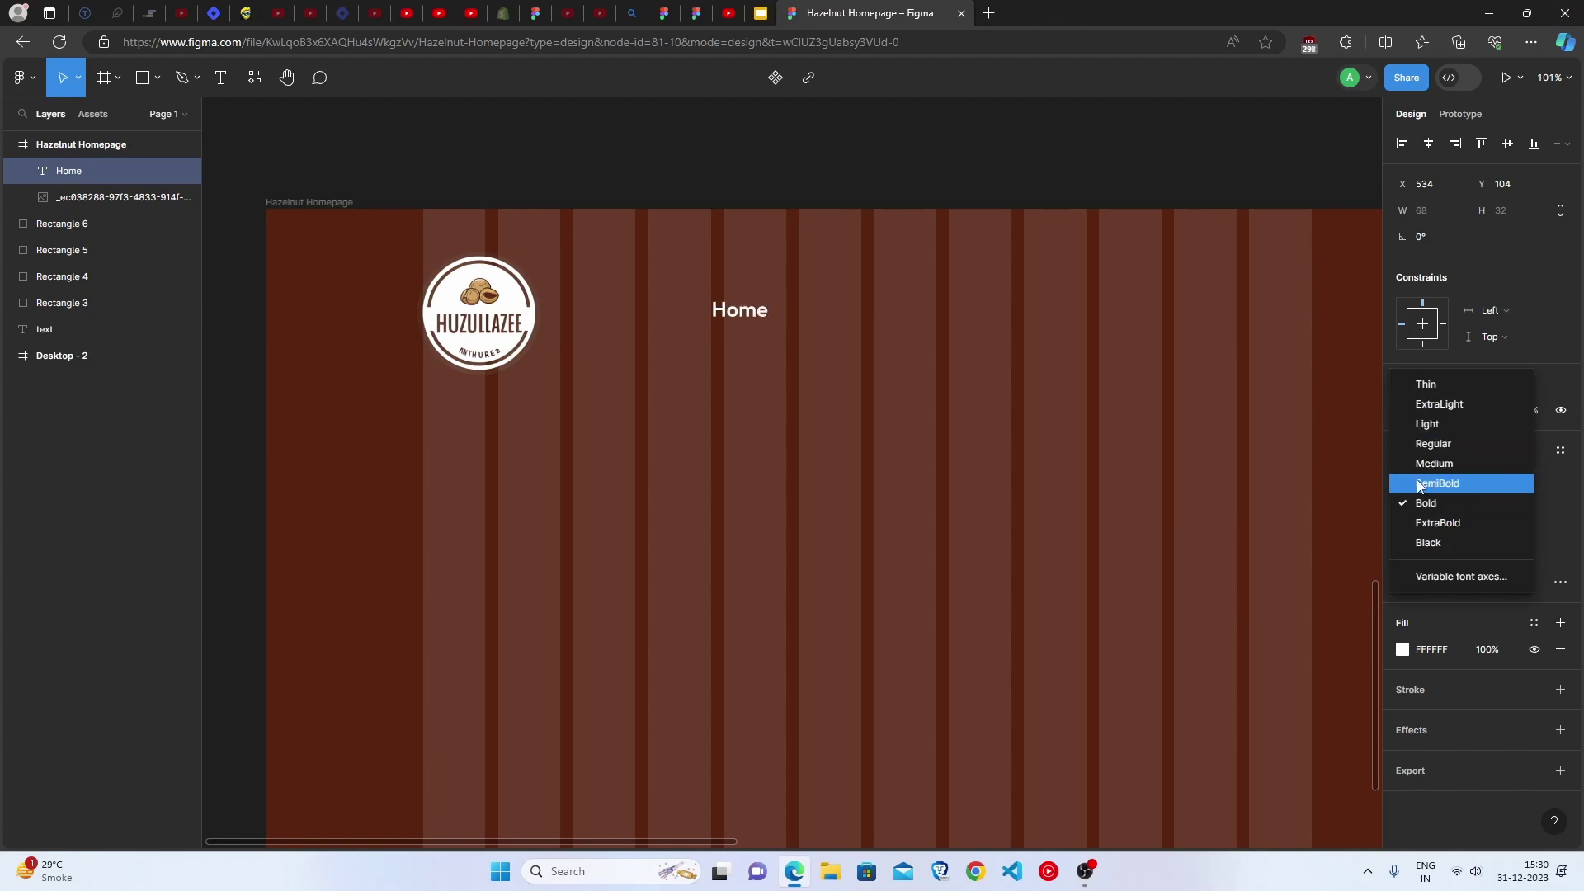
{"action": "left_click", "coordinate": [1420, 485]}
{"action": "left_click", "coordinate": [1416, 500]}
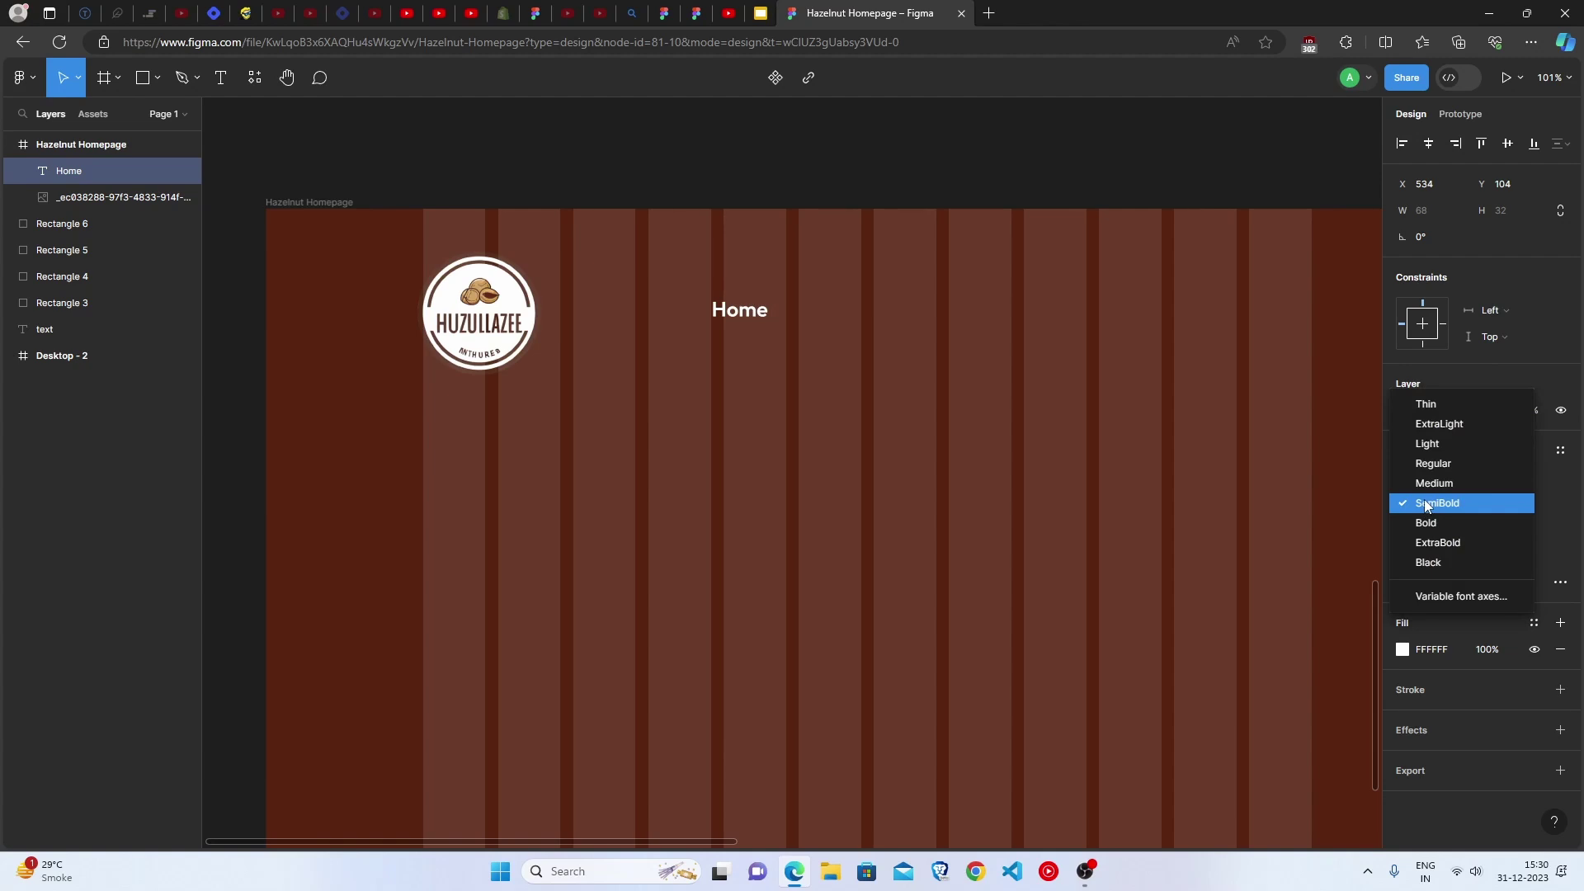
{"action": "left_click", "coordinate": [1427, 504]}
Try a font size of 27 on the Home text, and settle on 24
{"action": "left_click", "coordinate": [1516, 510]}
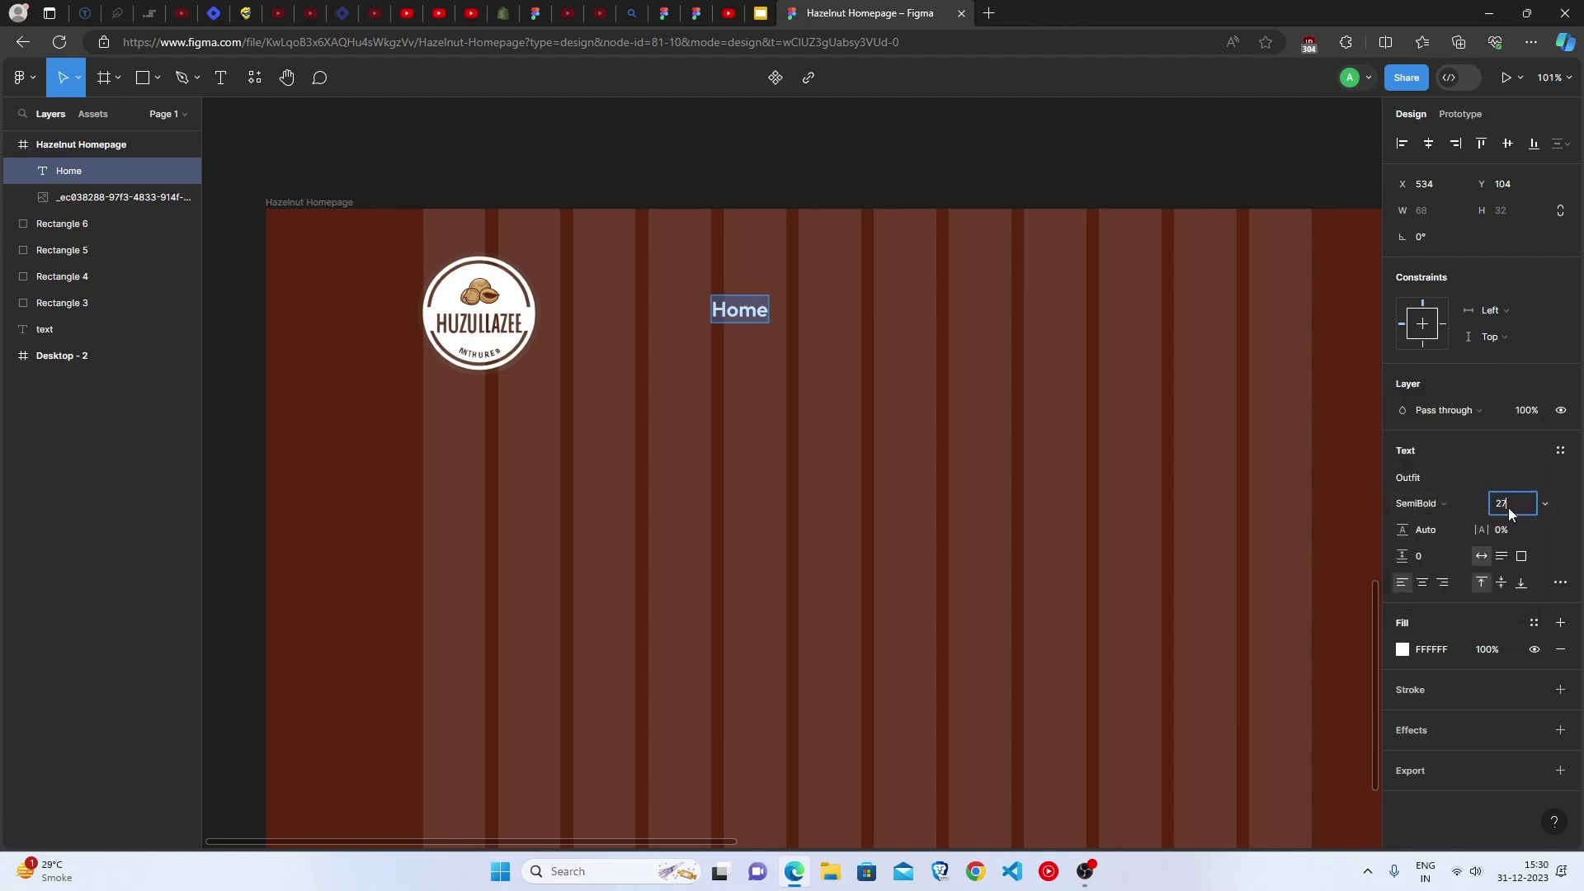
{"action": "key", "text": "Return"}
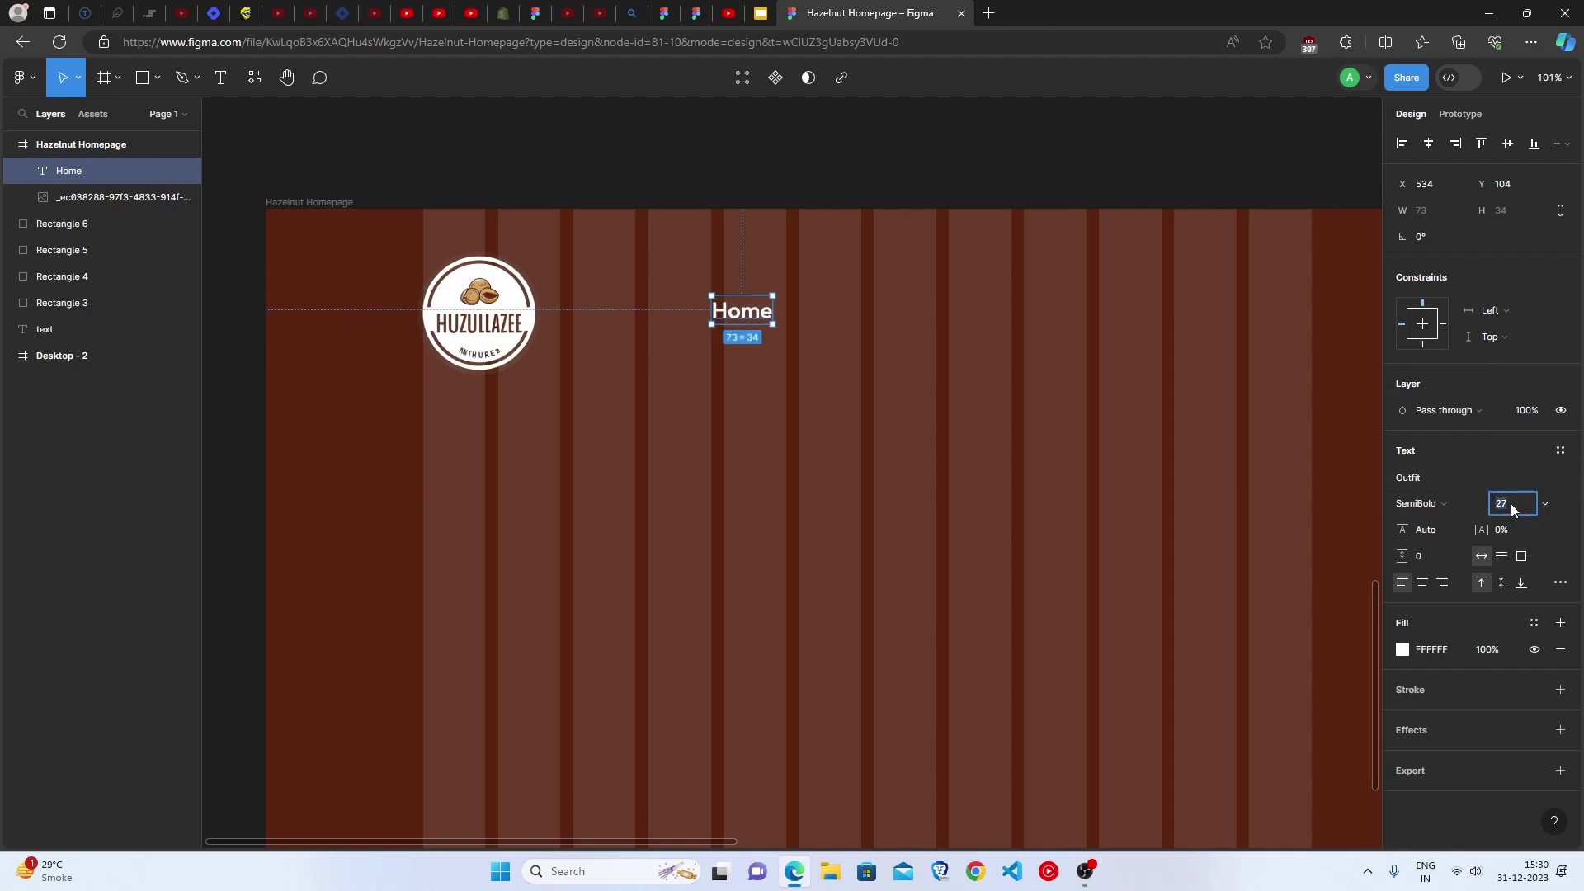
{"action": "type", "text": "24"}
{"action": "left_click", "coordinate": [1114, 534]}
{"action": "left_click", "coordinate": [741, 311]}
{"action": "left_click", "coordinate": [1027, 596]}
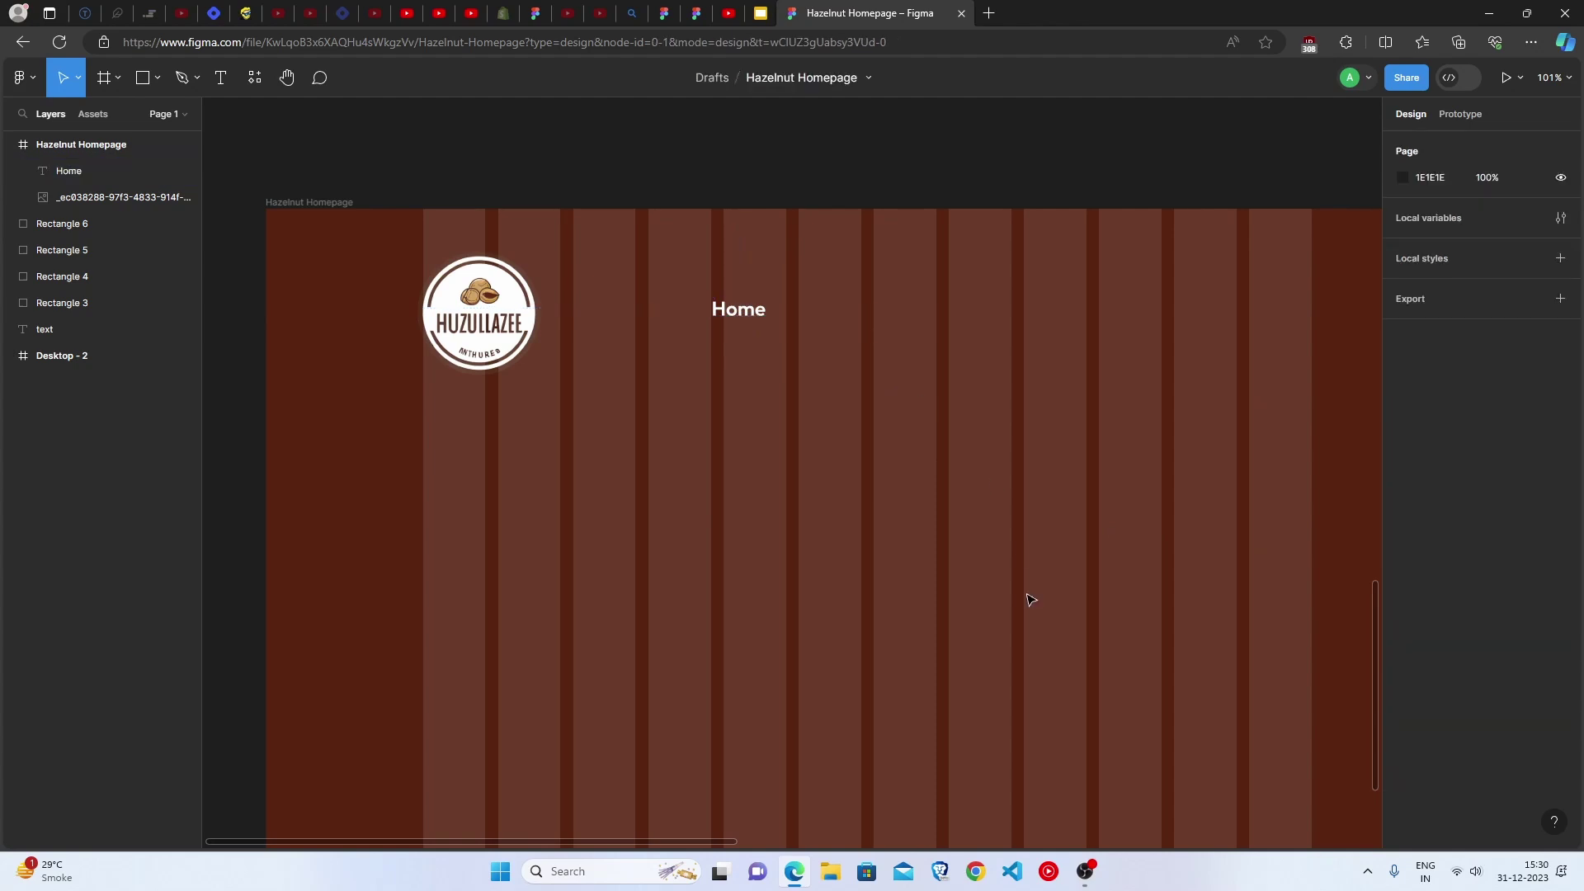
Move the Home text to X 638, Y 116 and duplicate it three times in a row, the last copy at X 939
{"action": "scroll", "coordinate": [944, 625], "scroll_direction": "down", "scroll_amount": 3}
{"action": "scroll", "coordinate": [875, 495], "scroll_direction": "up", "scroll_amount": 5}
{"action": "left_click", "coordinate": [696, 253]}
{"action": "left_click_drag", "start_coordinate": [696, 254], "coordinate": [1101, 277]}
{"action": "scroll", "coordinate": [912, 347], "scroll_direction": "right", "scroll_amount": 3}
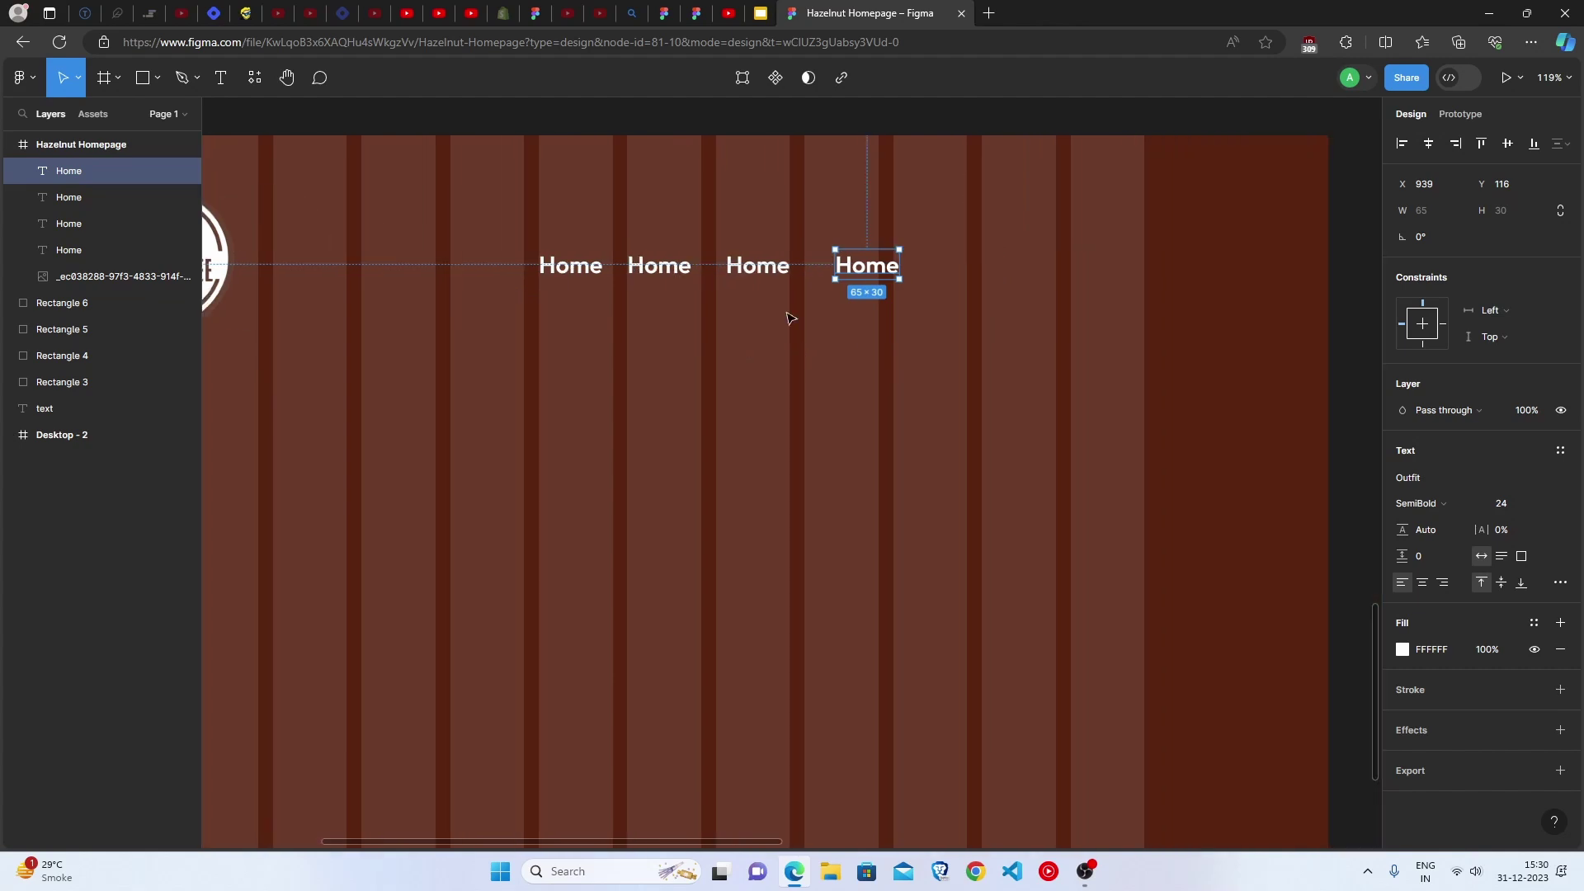
Change the second navigation text to "About Us" and the third to "Services"
{"action": "left_click", "coordinate": [667, 277]}
{"action": "double_click", "coordinate": [667, 276]}
{"action": "type", "text": "About U"}
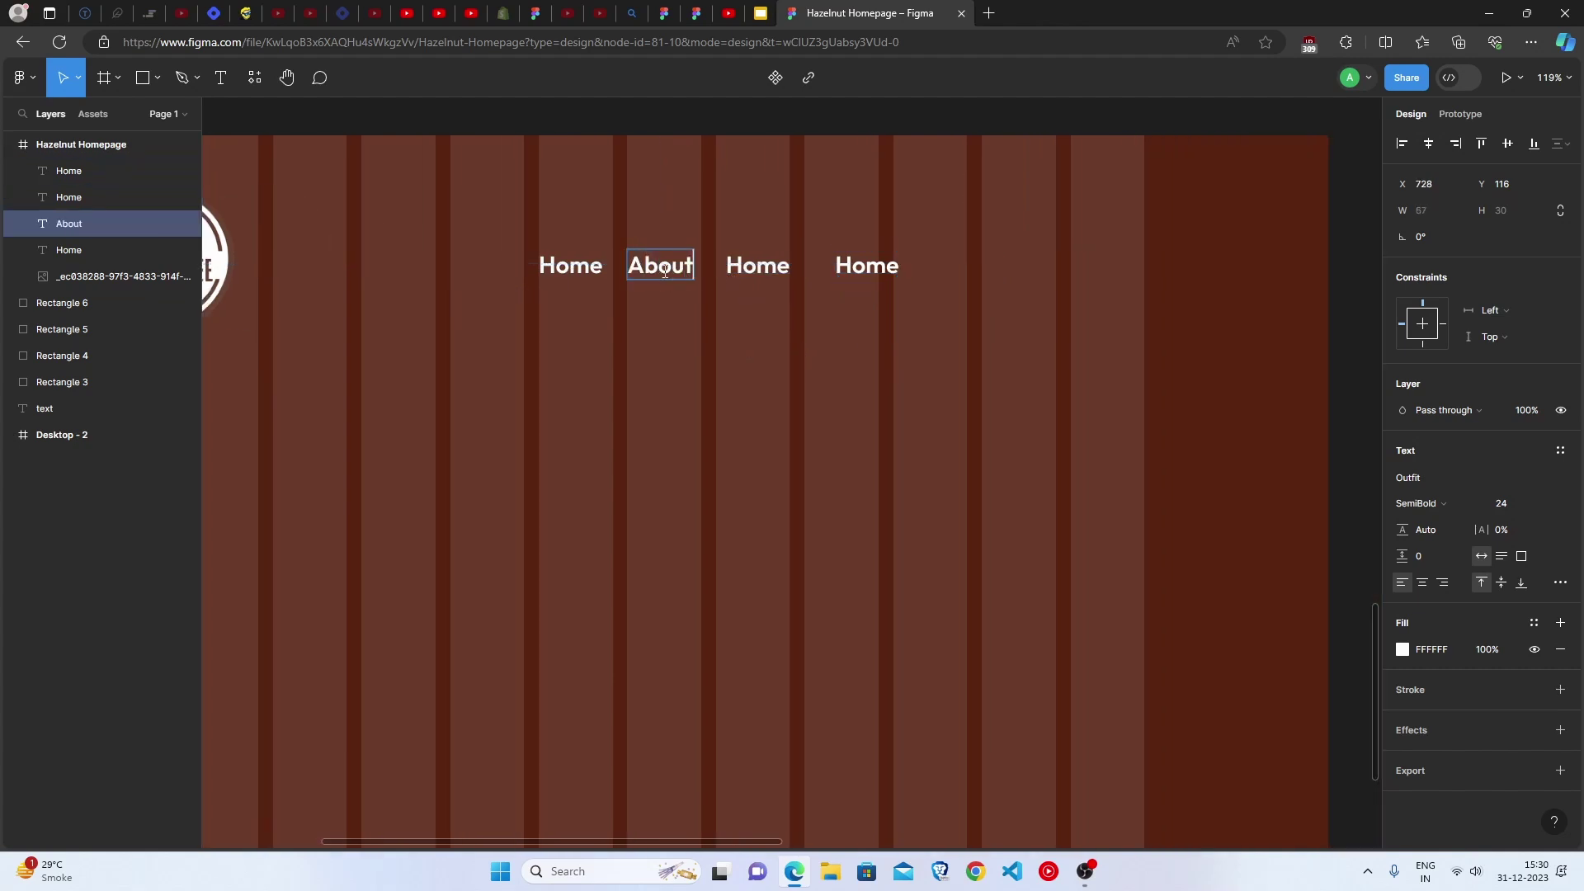
{"action": "type", "text": "s"}
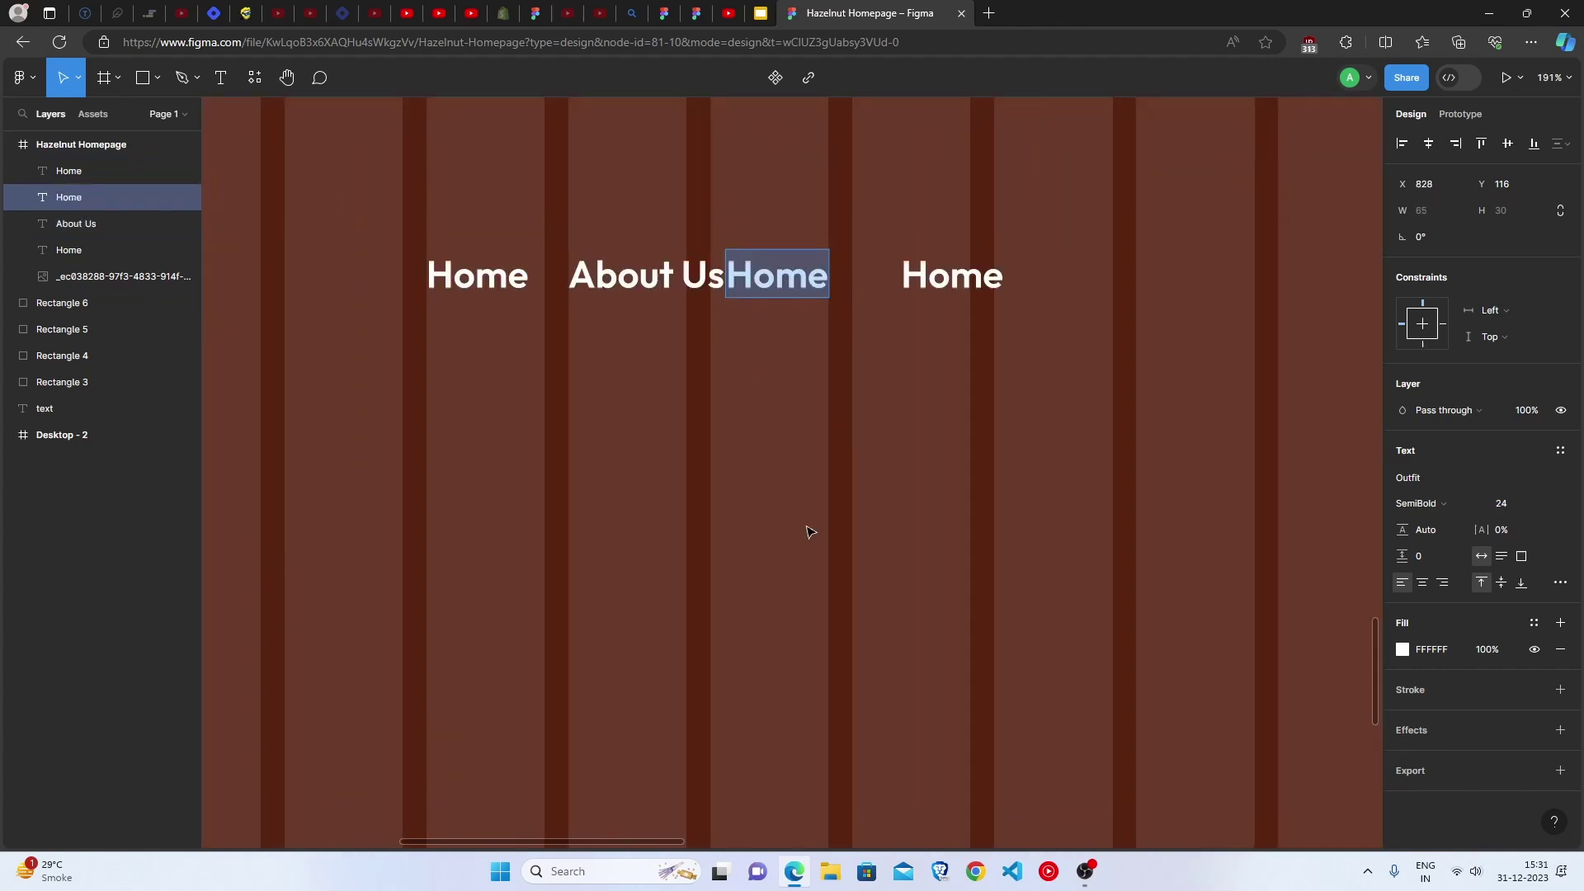
{"action": "type", "text": "F"}
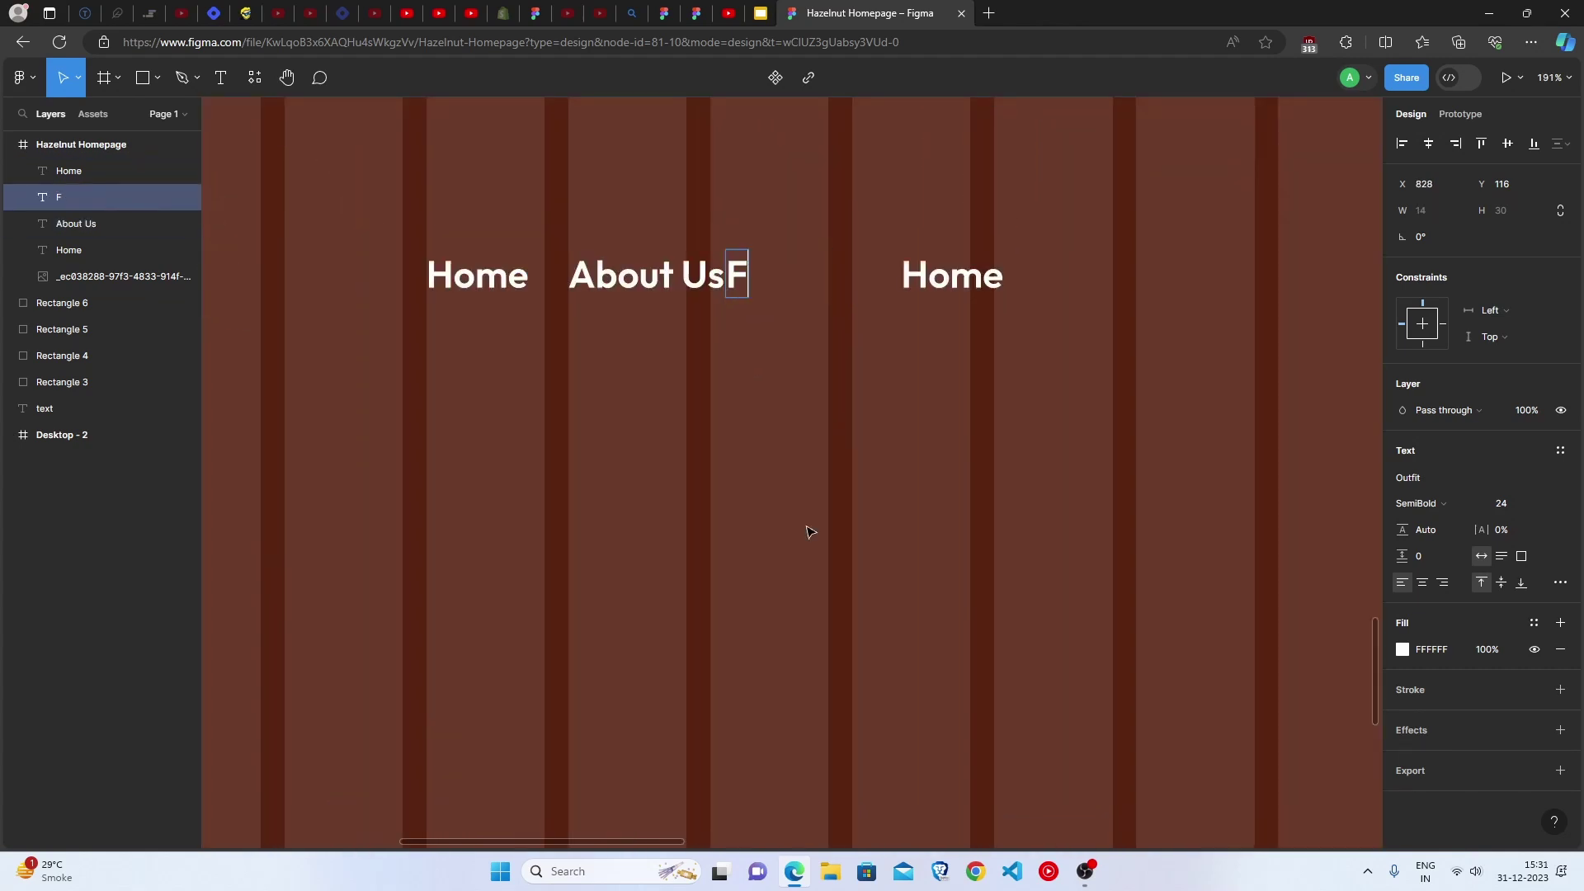
{"action": "key", "text": "BackSpace"}
{"action": "type", "text": "Services"}
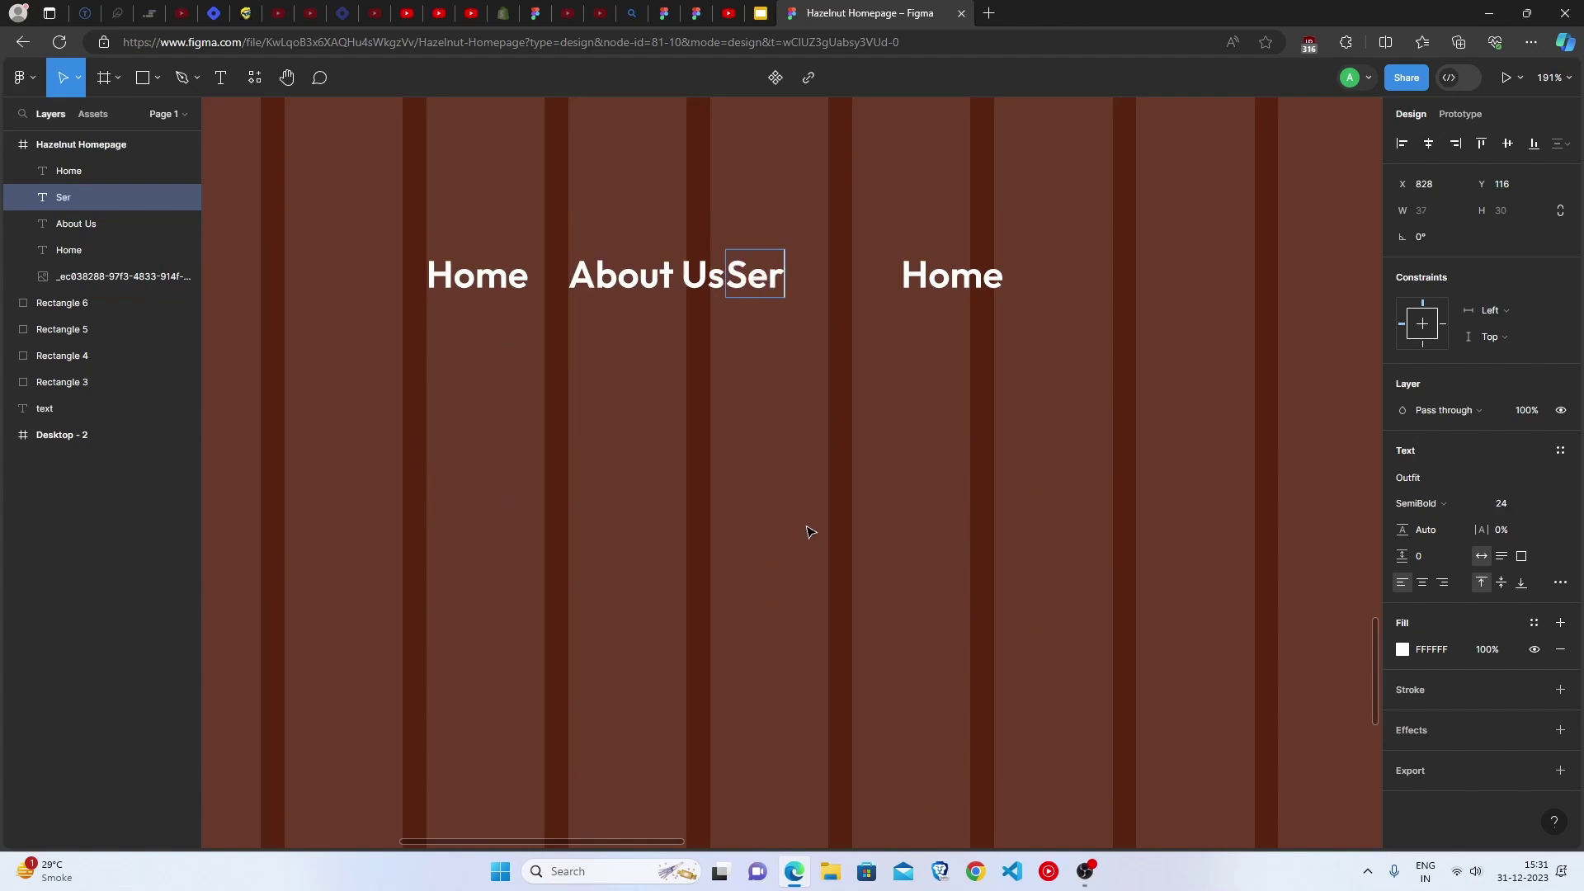
Change the fourth navigation text to "Contact Us"
{"action": "left_click", "coordinate": [939, 283]}
{"action": "double_click", "coordinate": [939, 283]}
{"action": "type", "text": "Conta"}
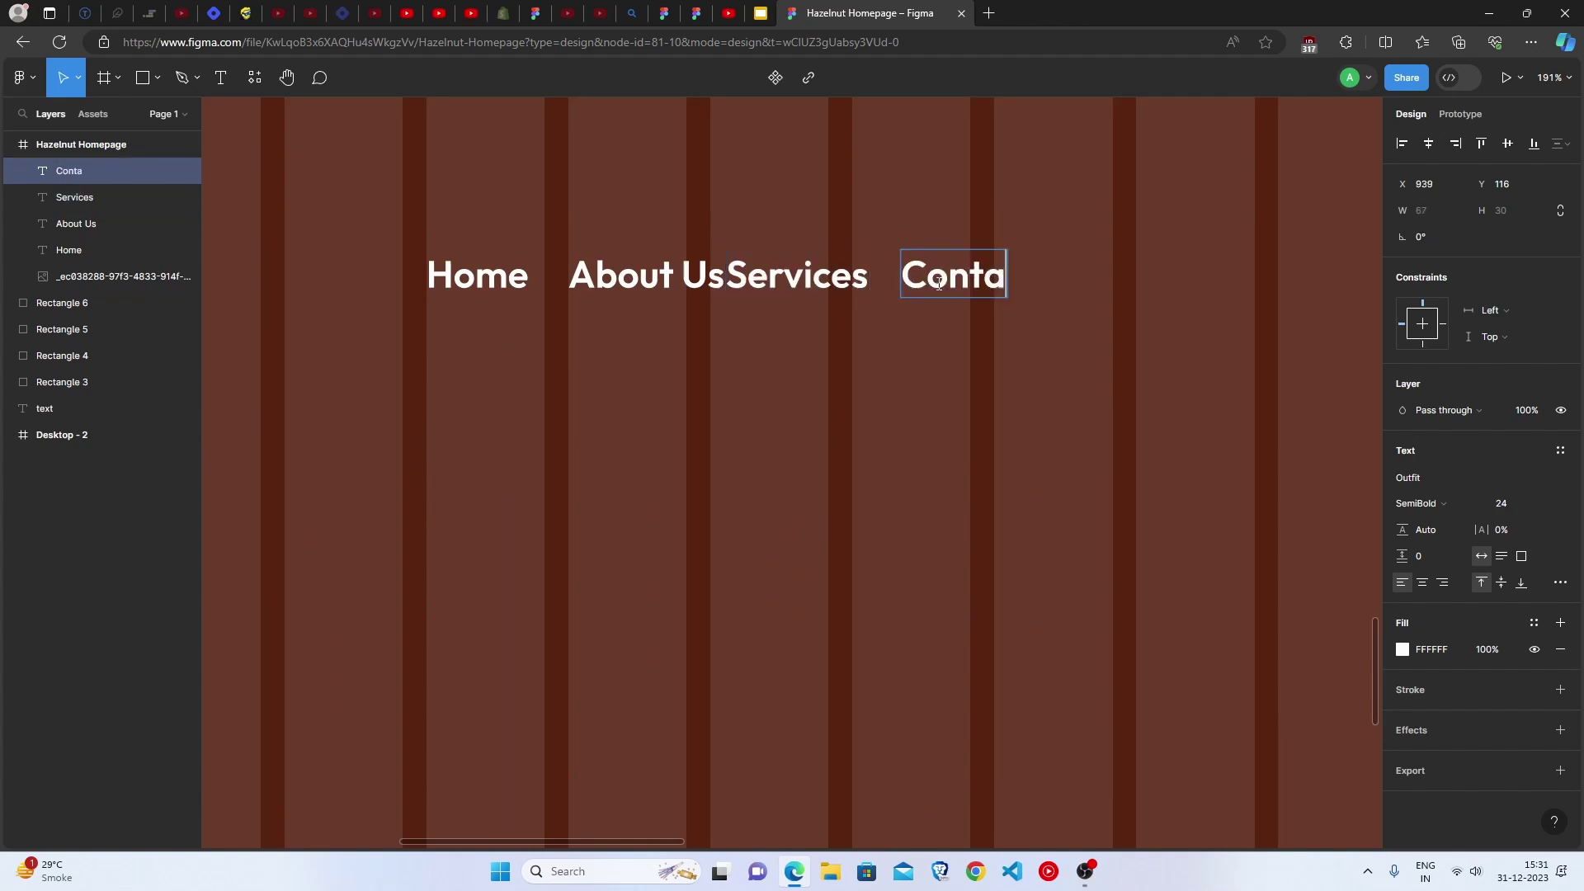
{"action": "type", "text": "ct Us"}
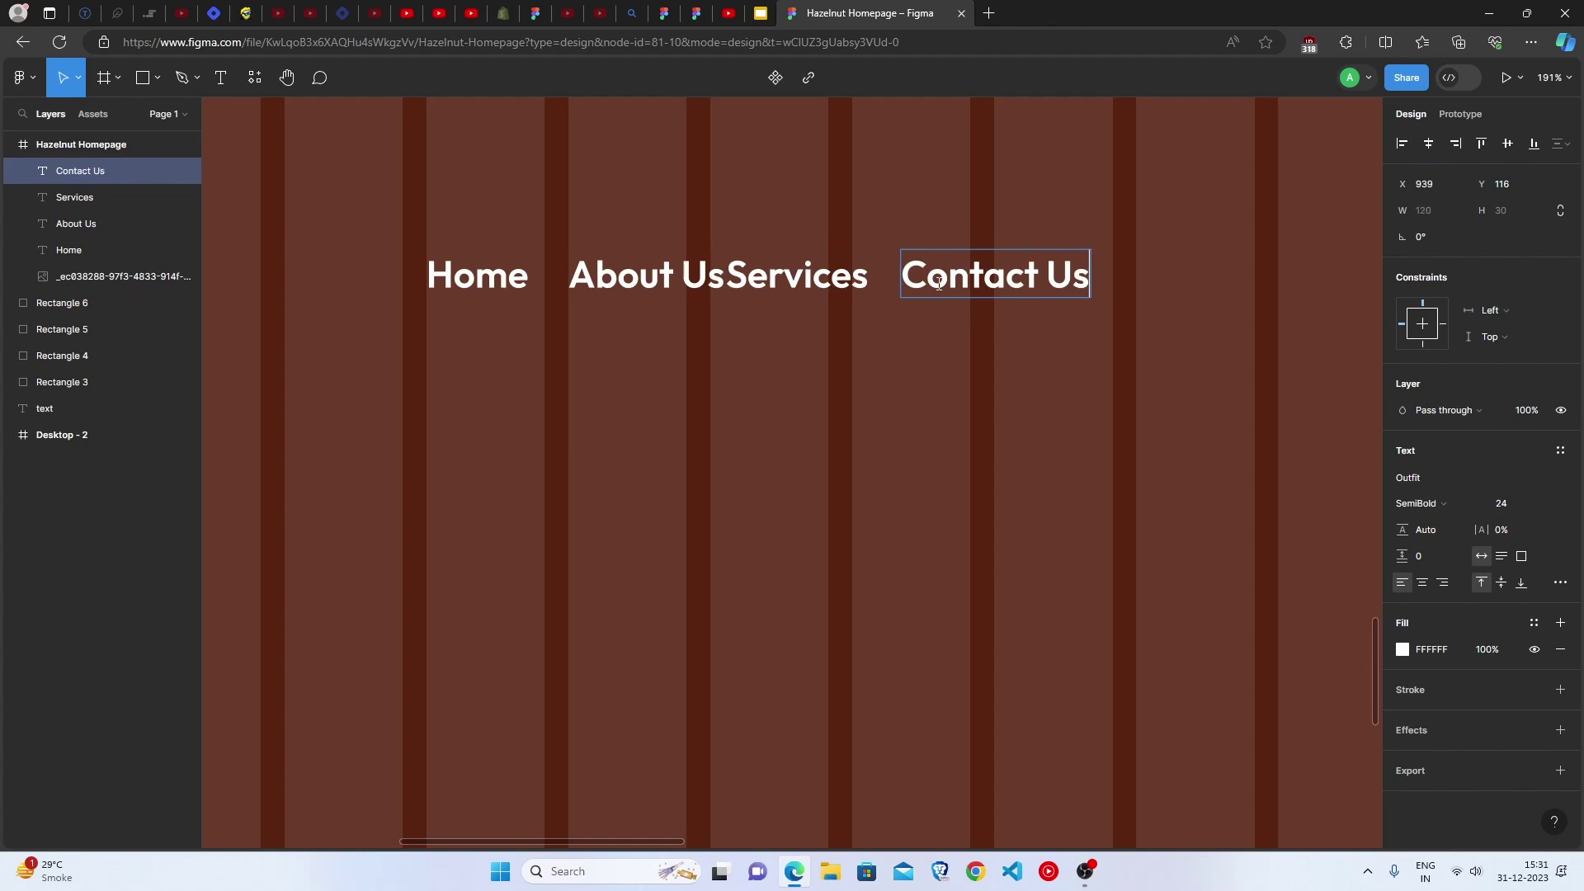
{"action": "left_click", "coordinate": [916, 570]}
{"action": "scroll", "coordinate": [916, 569], "scroll_direction": "down", "scroll_amount": 3}
{"action": "scroll", "coordinate": [821, 487], "scroll_direction": "up", "scroll_amount": 3}
{"action": "left_click", "coordinate": [585, 380]}
{"action": "left_click", "coordinate": [705, 373], "text": "shift"}
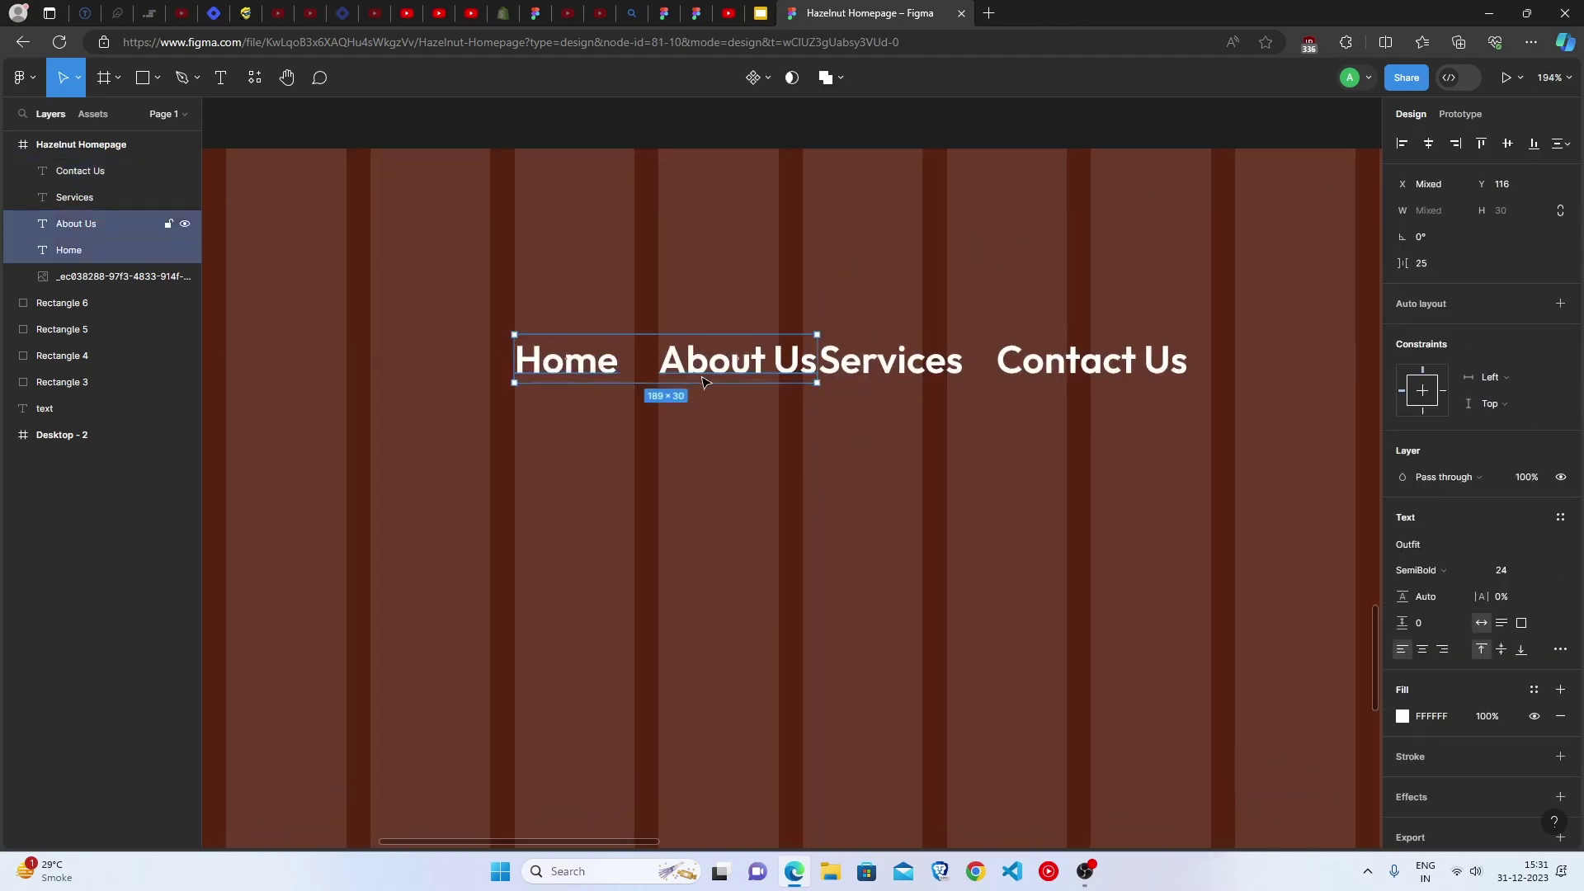
{"action": "left_click", "coordinate": [862, 376], "text": "shift"}
{"action": "left_click", "coordinate": [1089, 372], "text": "shift"}
{"action": "left_click", "coordinate": [978, 591]}
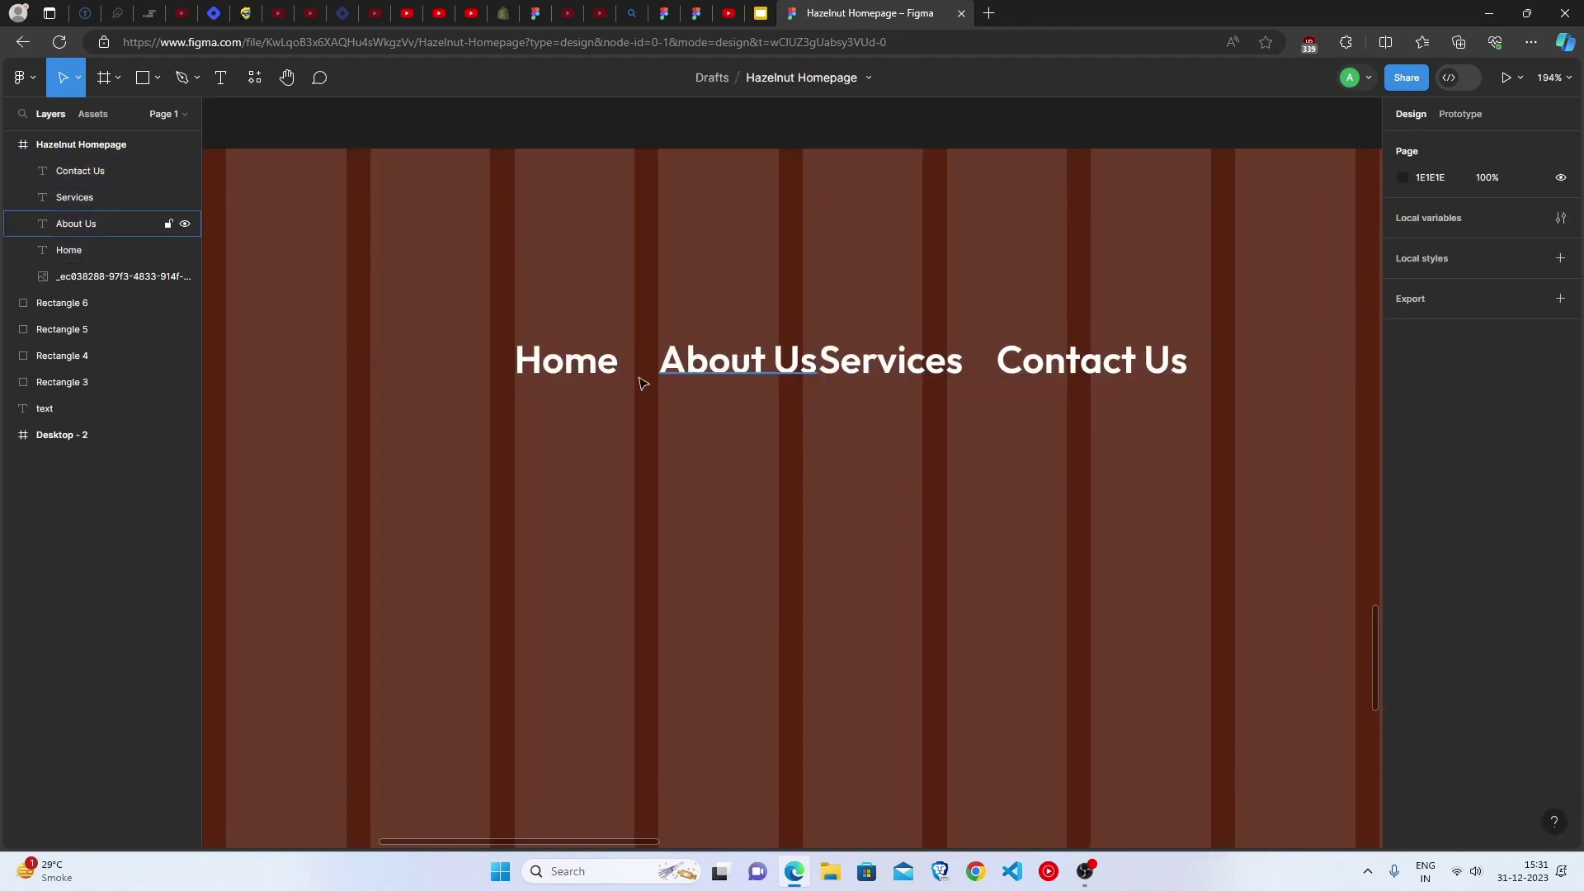
Space the navigation texts evenly by moving About Us to X 743 and shifting Services and Contact Us farther right
{"action": "left_click", "coordinate": [576, 369]}
{"action": "left_click", "coordinate": [776, 364]}
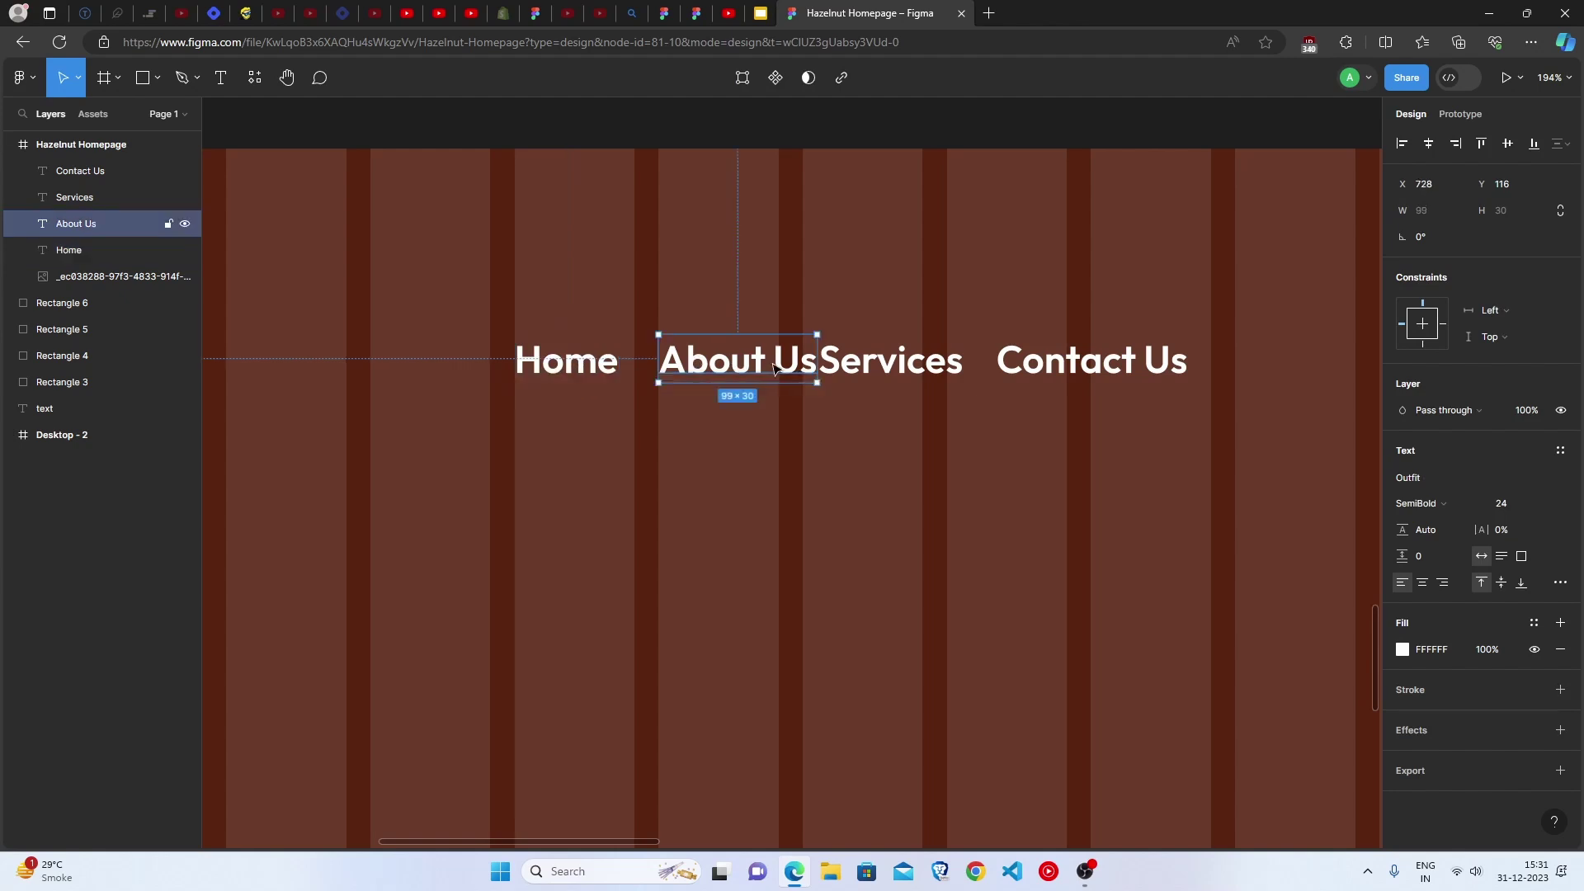
{"action": "left_click_drag", "start_coordinate": [717, 363], "coordinate": [740, 364]}
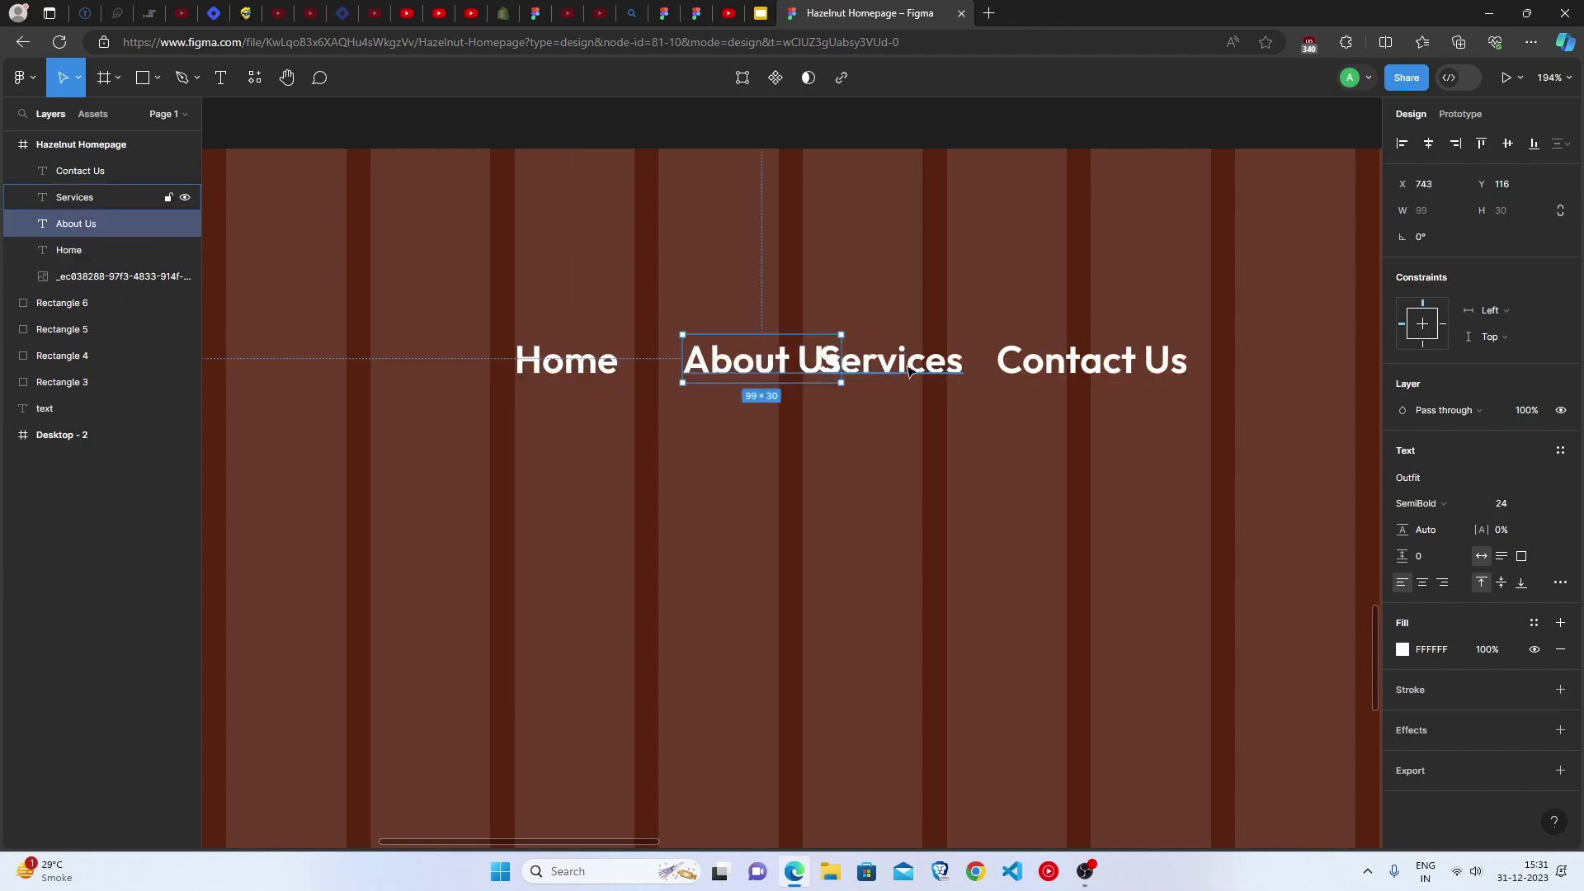
{"action": "left_click", "coordinate": [908, 369]}
{"action": "left_click_drag", "start_coordinate": [896, 368], "coordinate": [964, 368]}
{"action": "left_click_drag", "start_coordinate": [1092, 367], "coordinate": [1183, 371]}
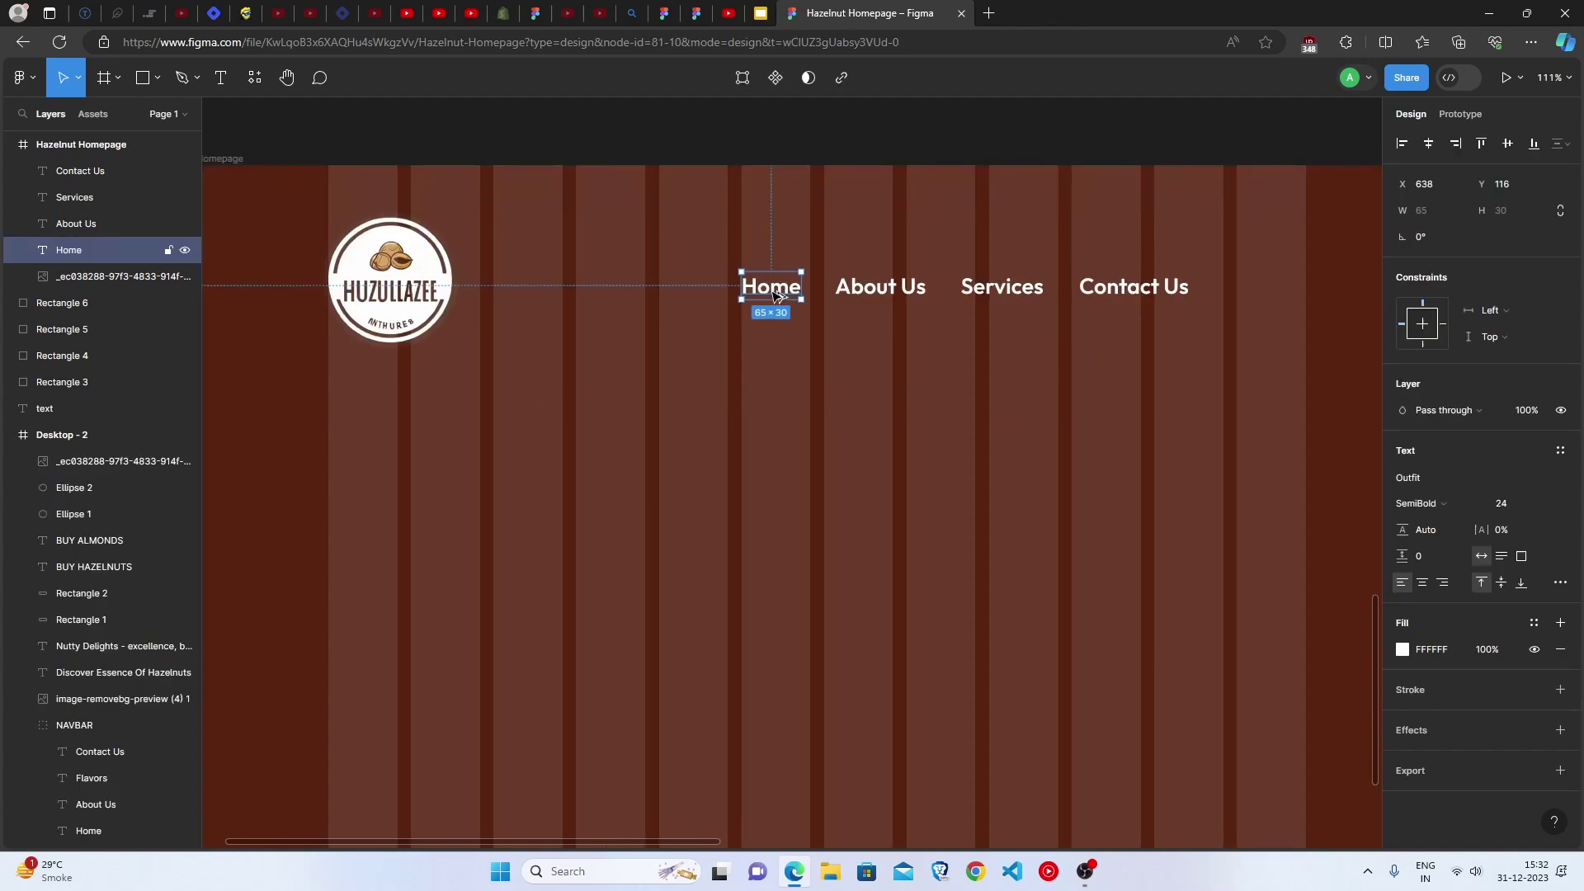
Duplicate the Home text to X 433, Y 359 and replace its content with "Discover Essence Of Hazelnuts"
{"action": "left_click_drag", "start_coordinate": [766, 294], "coordinate": [584, 510]}
{"action": "double_click", "coordinate": [586, 506]}
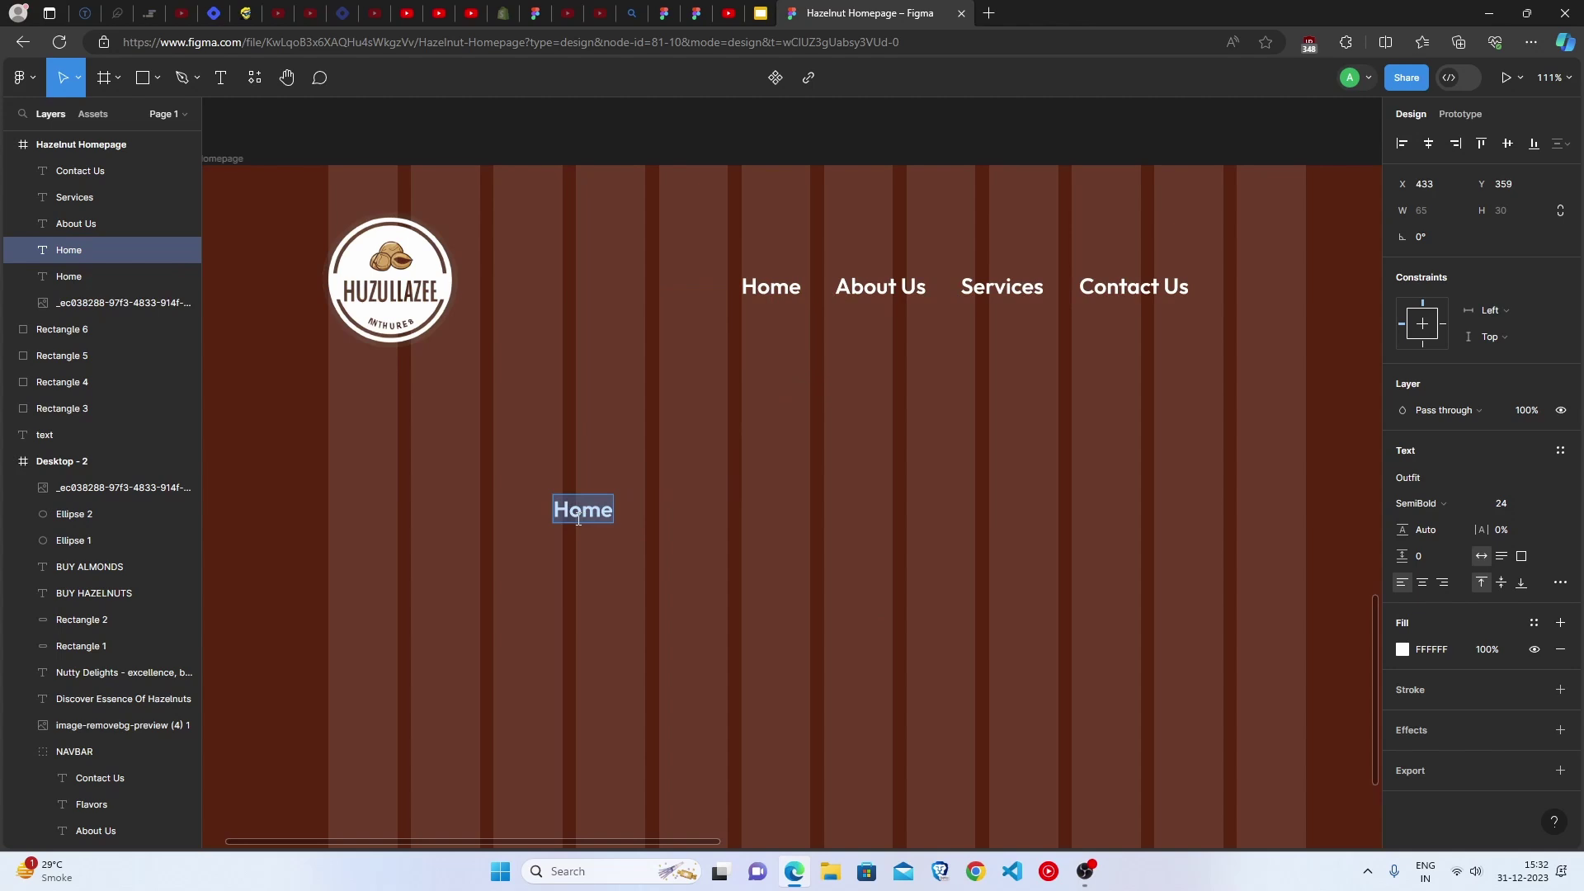
{"action": "scroll", "coordinate": [579, 518], "scroll_direction": "up", "scroll_amount": 3}
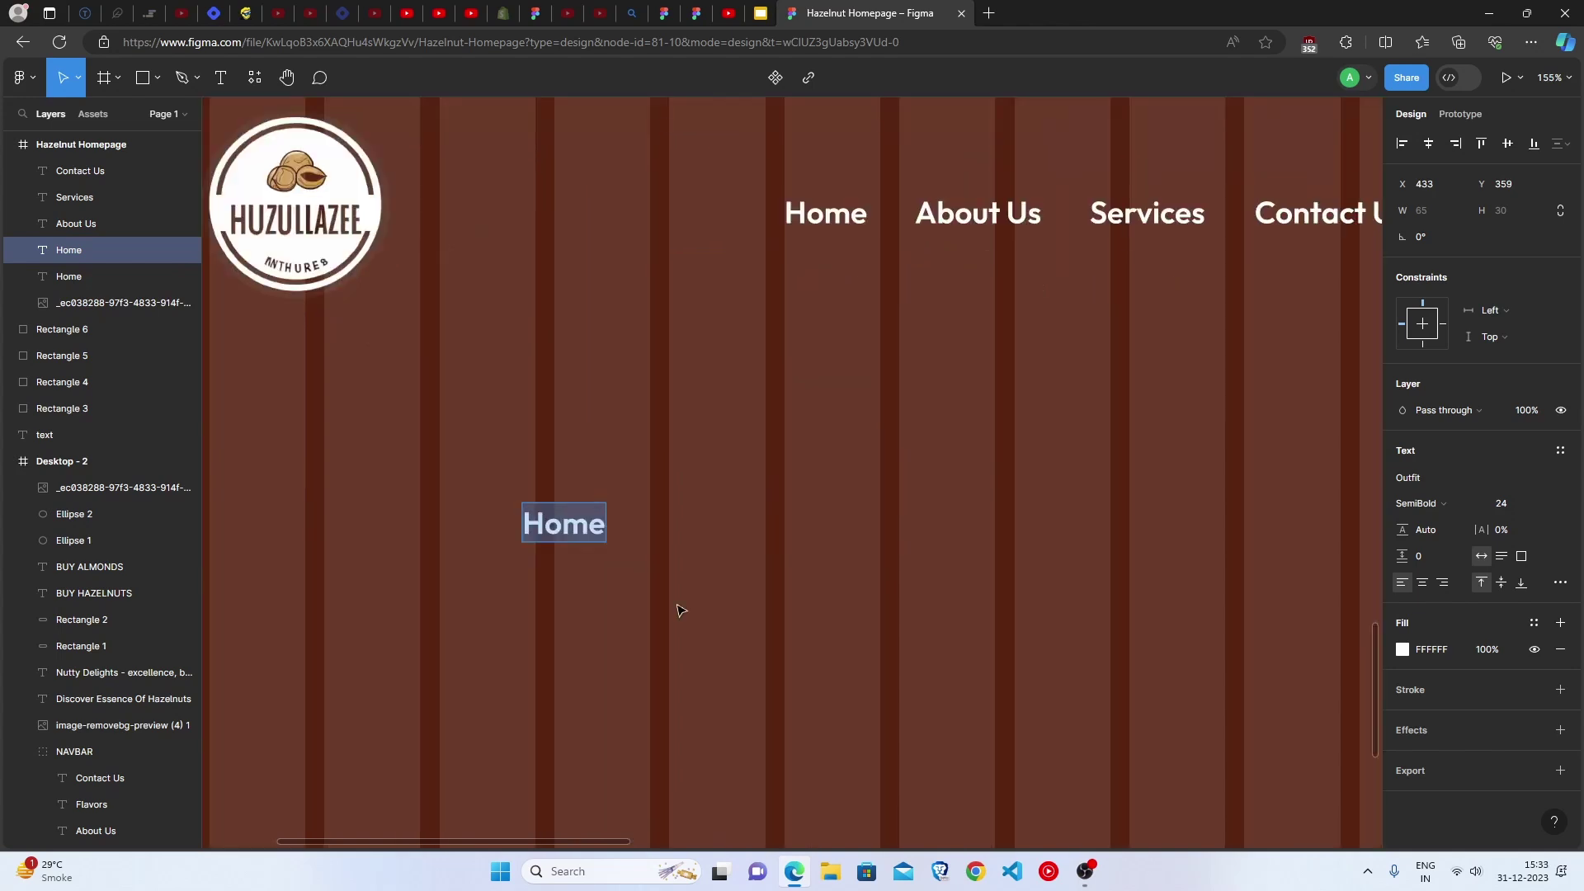
{"action": "double_click", "coordinate": [771, 493]}
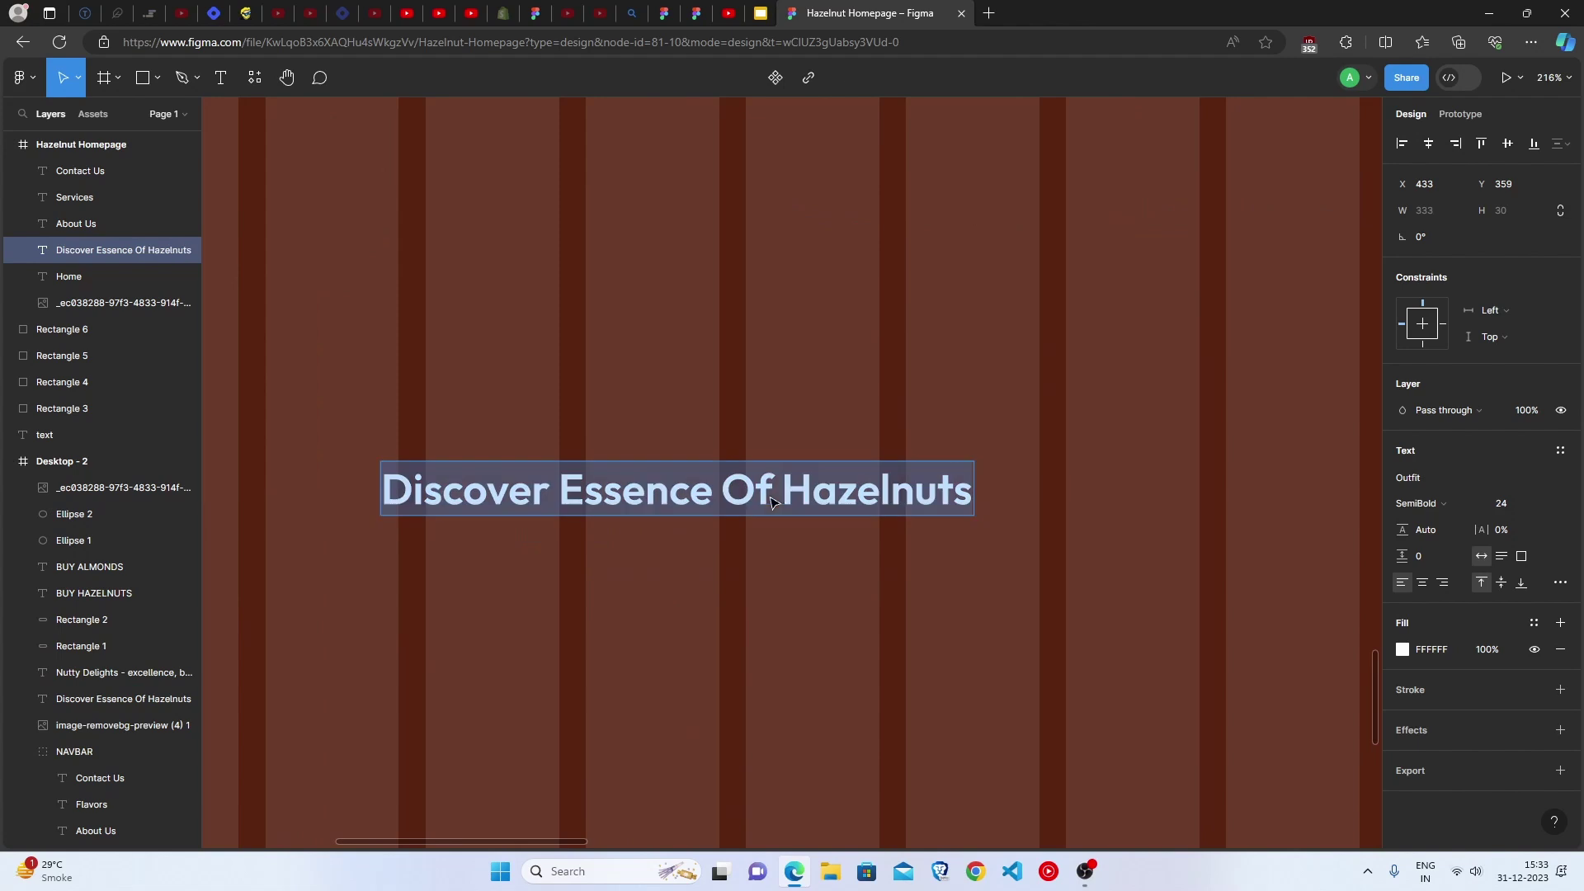
{"action": "left_click", "coordinate": [771, 494]}
Set the "Discover Essence Of Hazelnuts" headline's font to Outfit
{"action": "key", "text": "ctrl+a"}
{"action": "left_click", "coordinate": [1424, 480]}
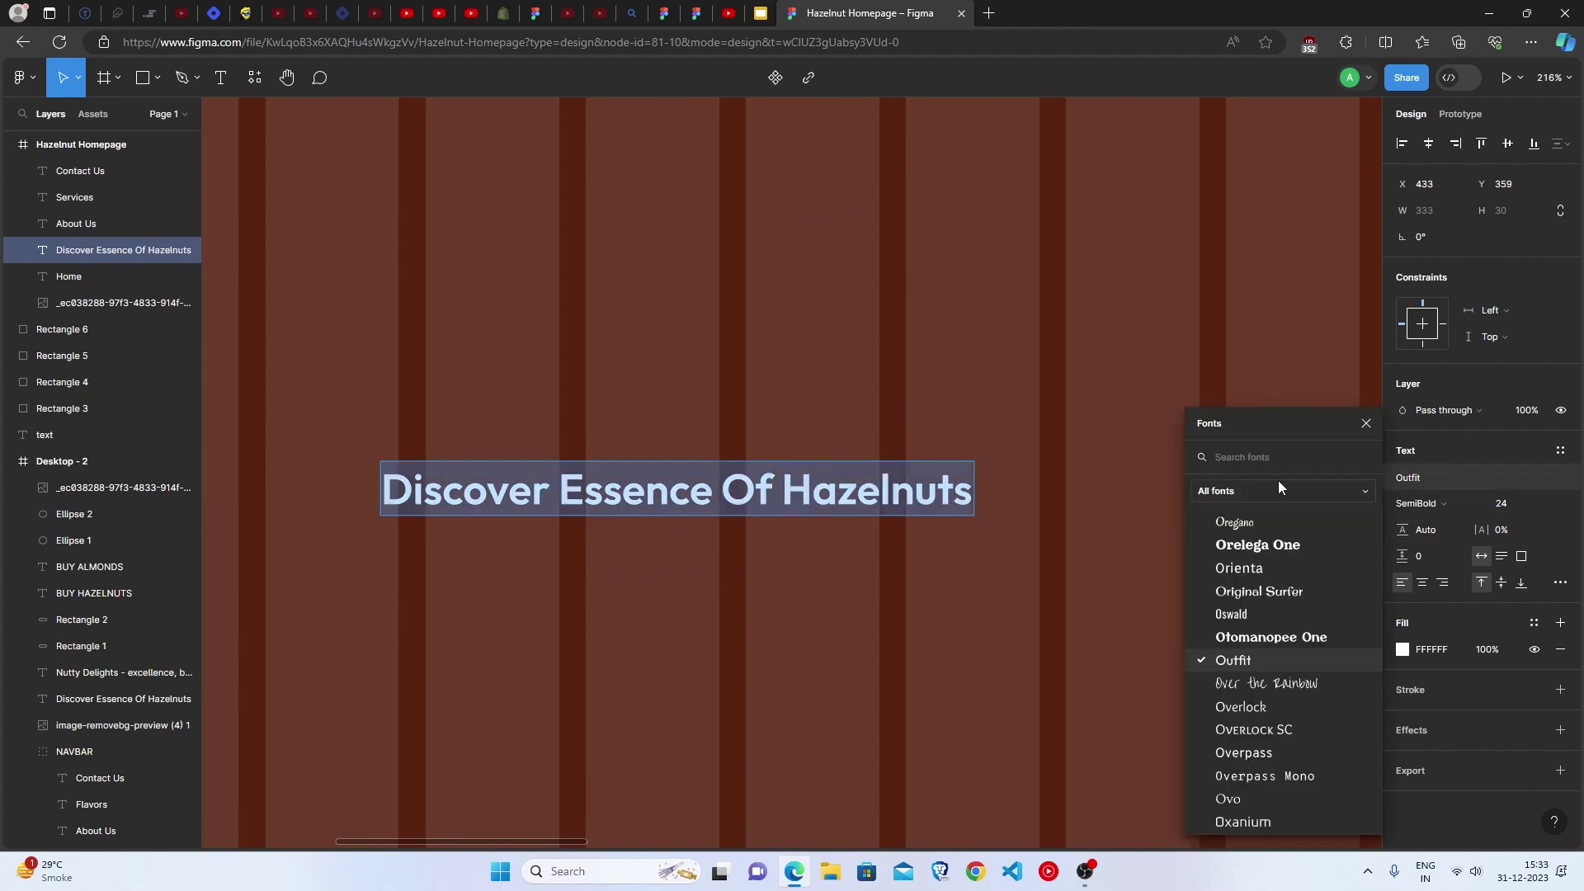
{"action": "type", "text": "out"}
{"action": "left_click", "coordinate": [1279, 505]}
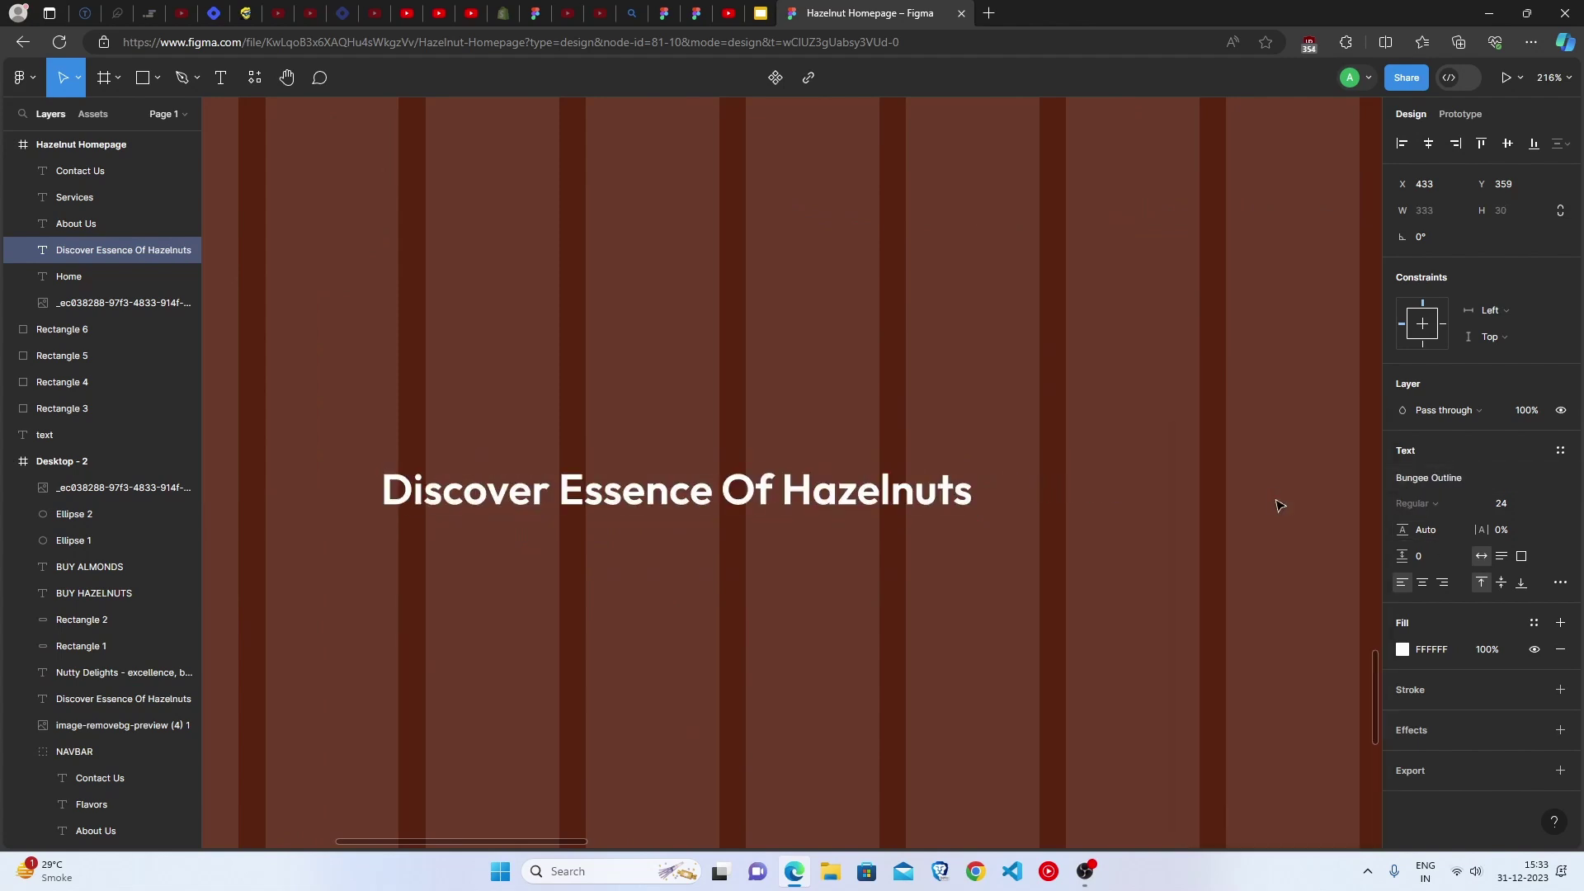
{"action": "left_click", "coordinate": [1423, 480]}
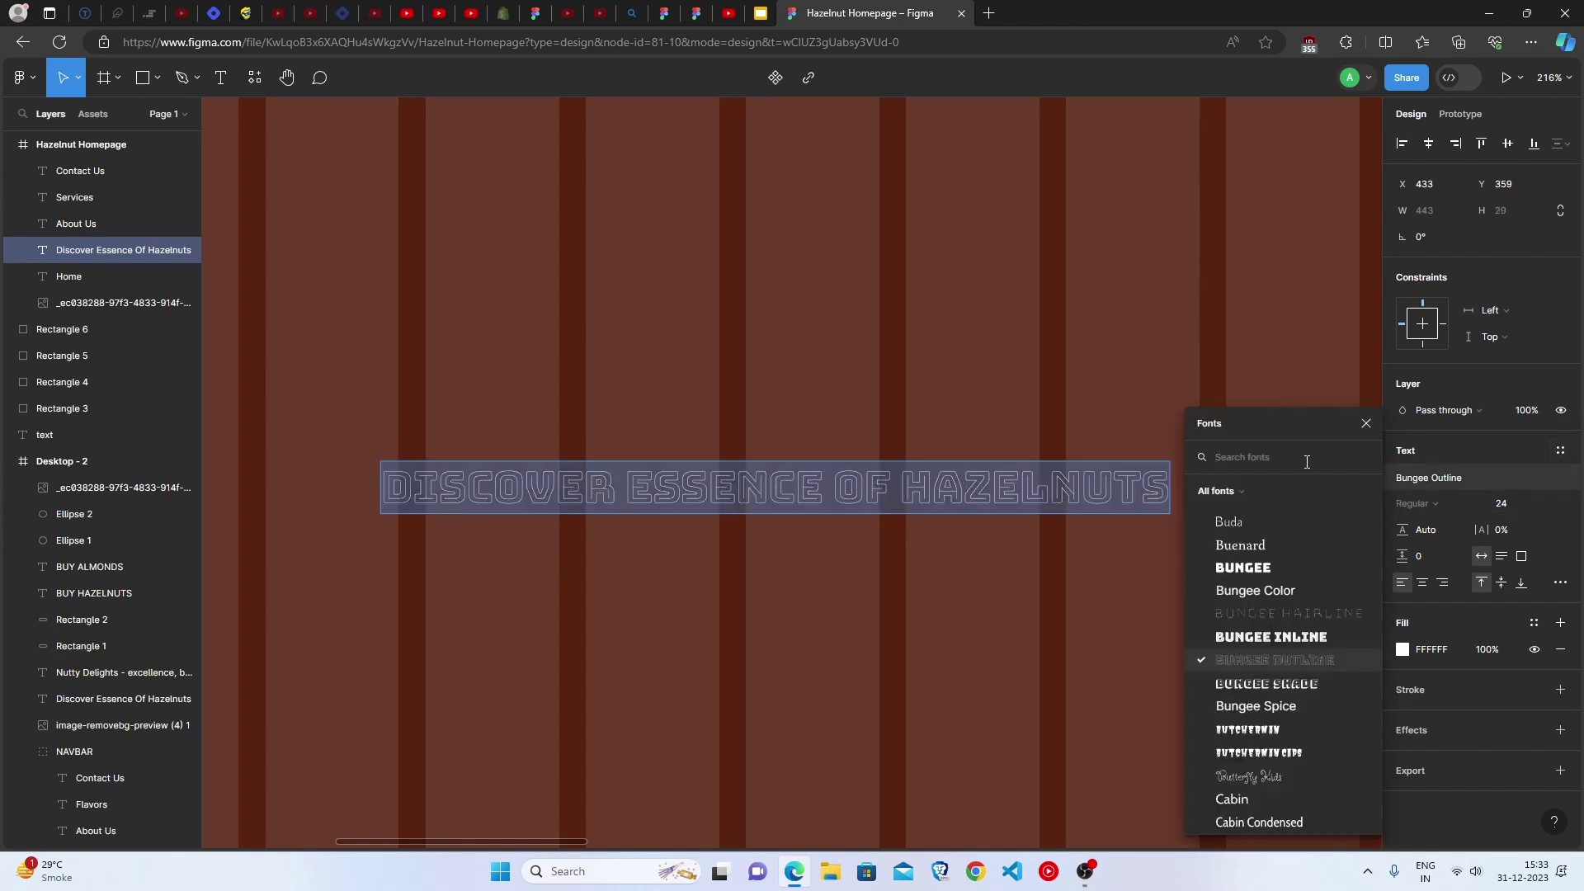
{"action": "type", "text": "out"}
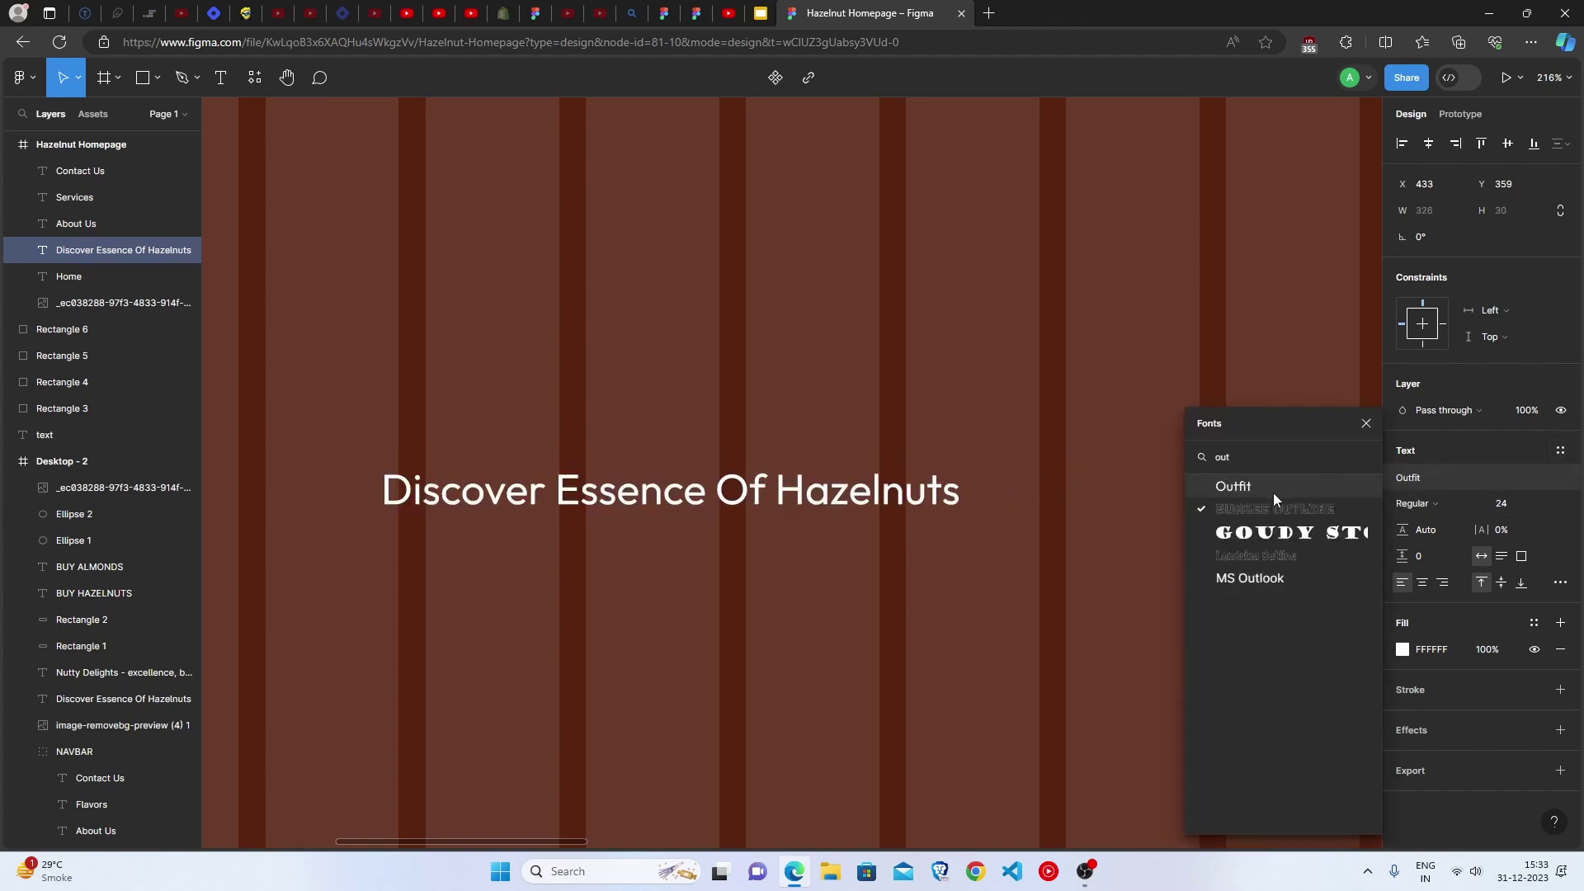
{"action": "left_click", "coordinate": [1274, 493]}
Set the headline's font size to 87 and its weight to Bold
{"action": "left_click", "coordinate": [1547, 507]}
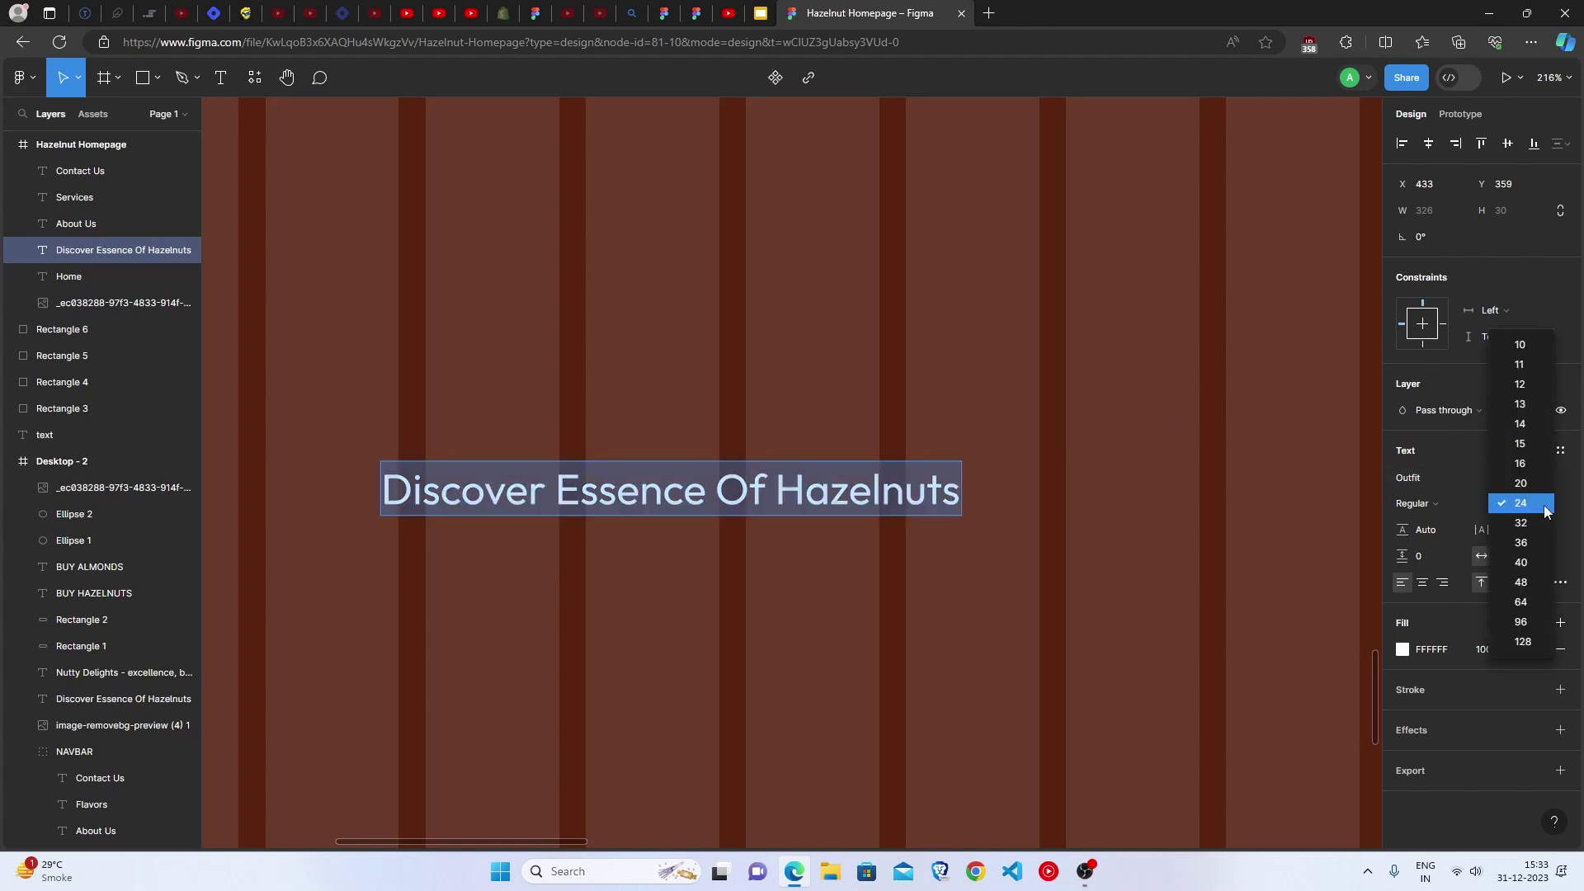
{"action": "left_click", "coordinate": [1523, 623]}
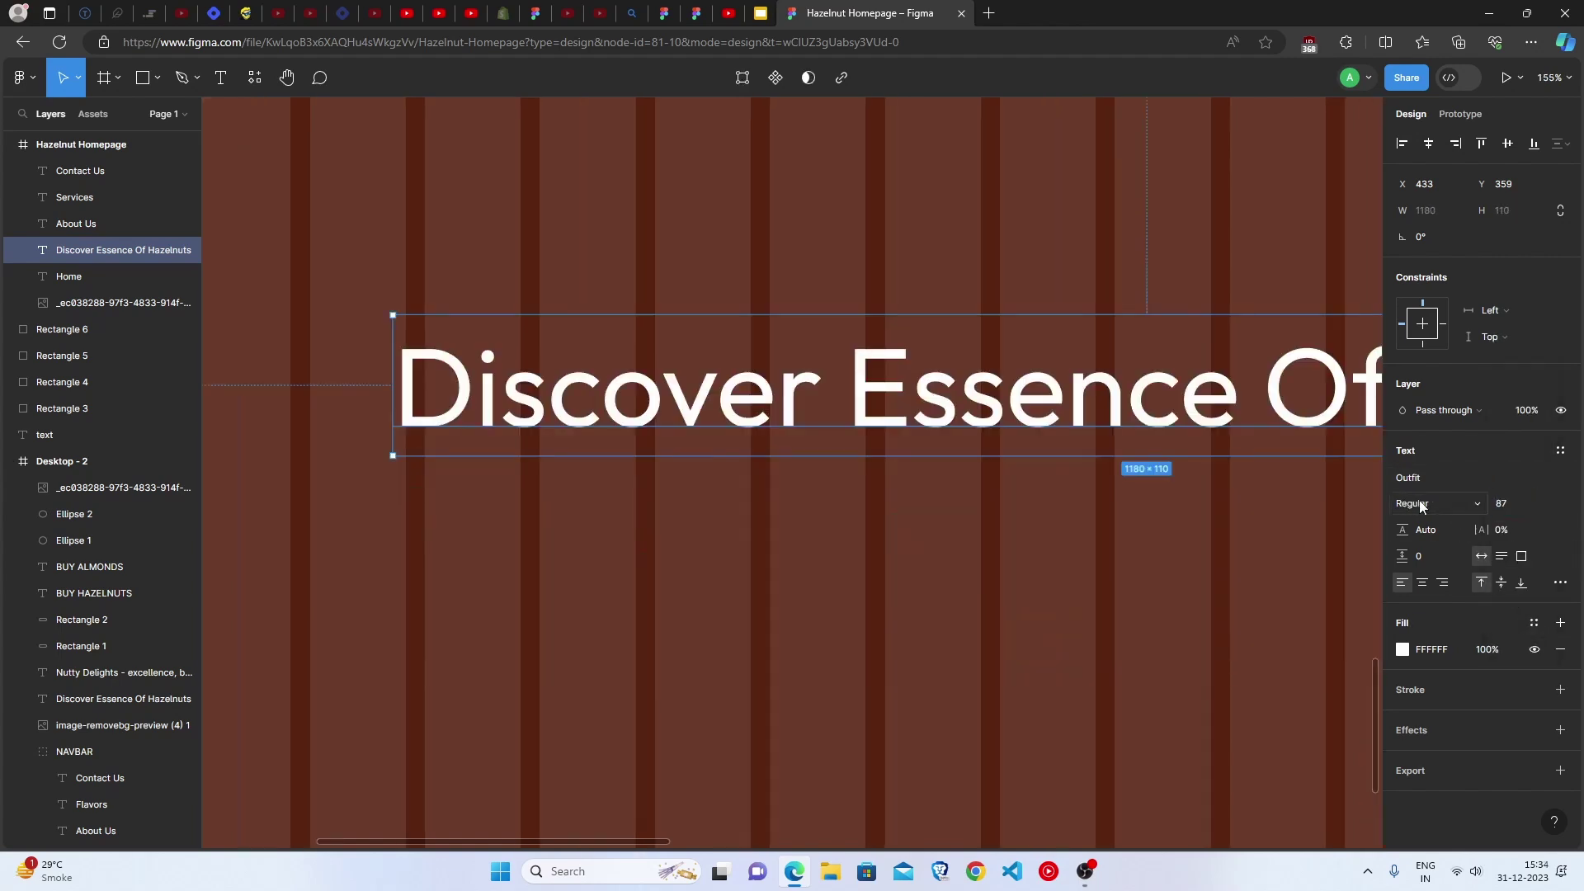
{"action": "left_click", "coordinate": [1423, 505]}
{"action": "left_click", "coordinate": [1445, 564]}
{"action": "left_click", "coordinate": [960, 521]}
Break the headline into the lines "Discover", "Essence Of" and "Hazelnuts", and align it with the first grid column at X 188, Y 254
{"action": "scroll", "coordinate": [960, 521], "scroll_direction": "down", "scroll_amount": 5}
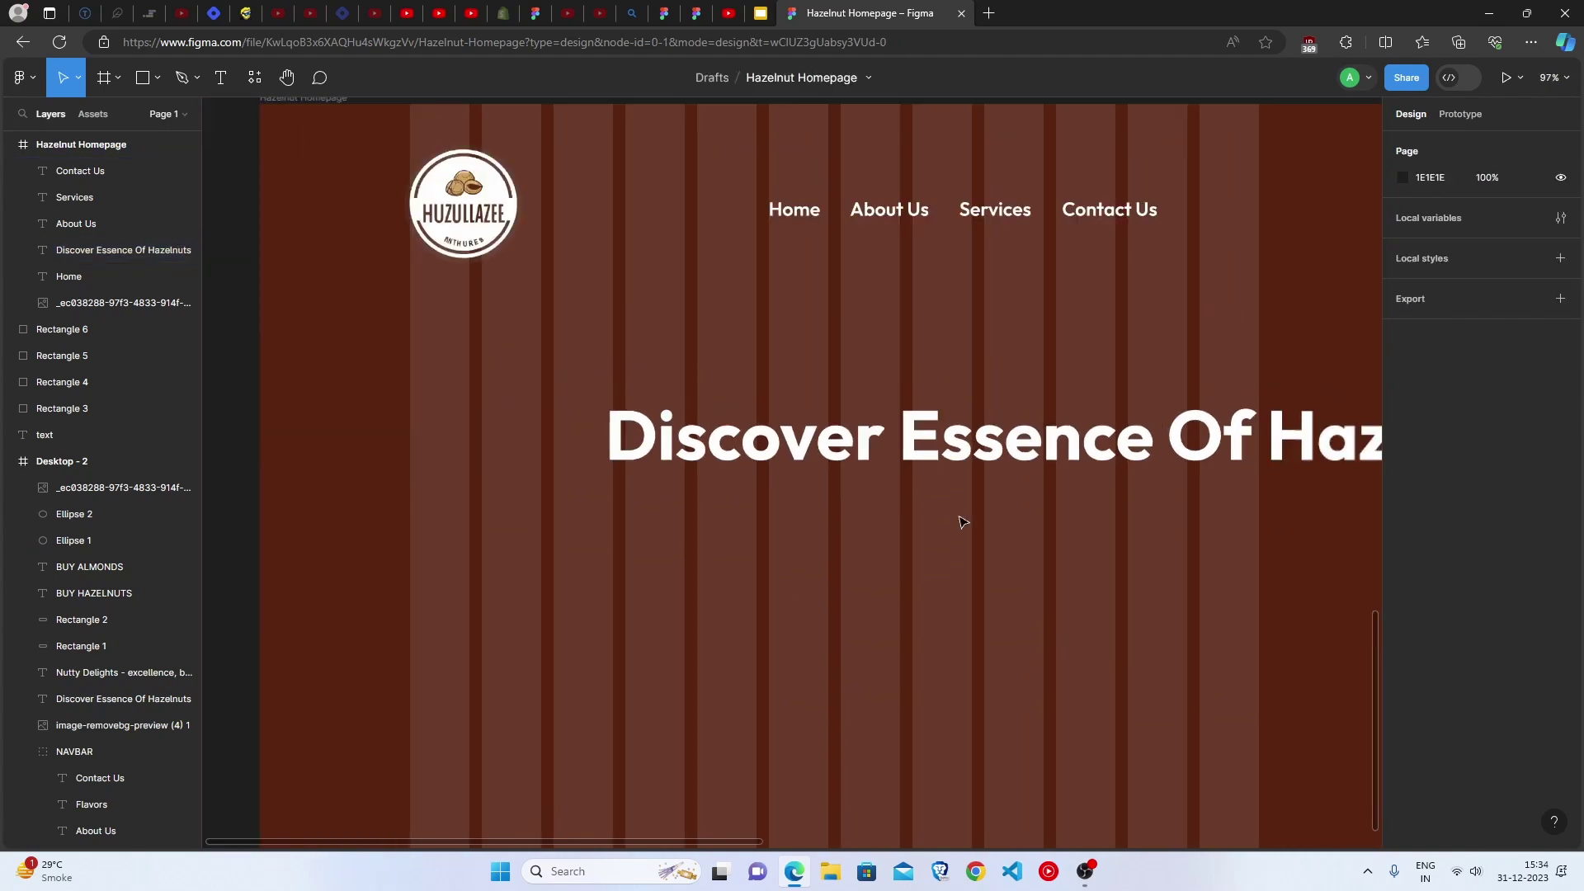
{"action": "double_click", "coordinate": [913, 460]}
{"action": "left_click", "coordinate": [912, 459]}
{"action": "key", "text": "Return"}
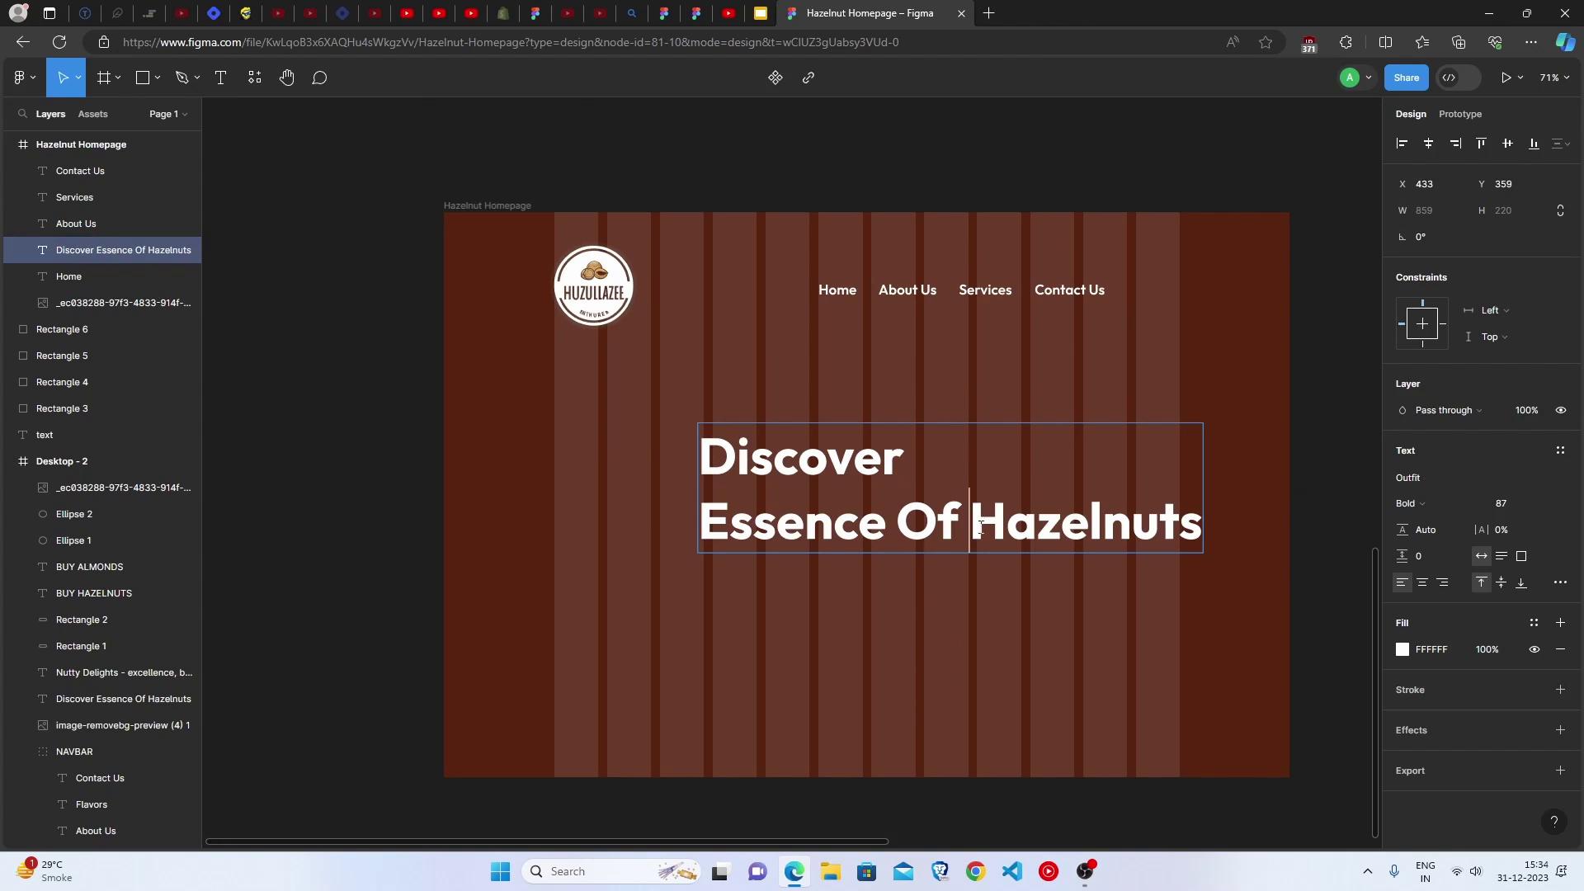
{"action": "key", "text": "Return"}
{"action": "key", "text": "Escape"}
{"action": "left_click_drag", "start_coordinate": [912, 591], "coordinate": [768, 528]}
{"action": "scroll", "coordinate": [803, 647], "scroll_direction": "up", "scroll_amount": 3}
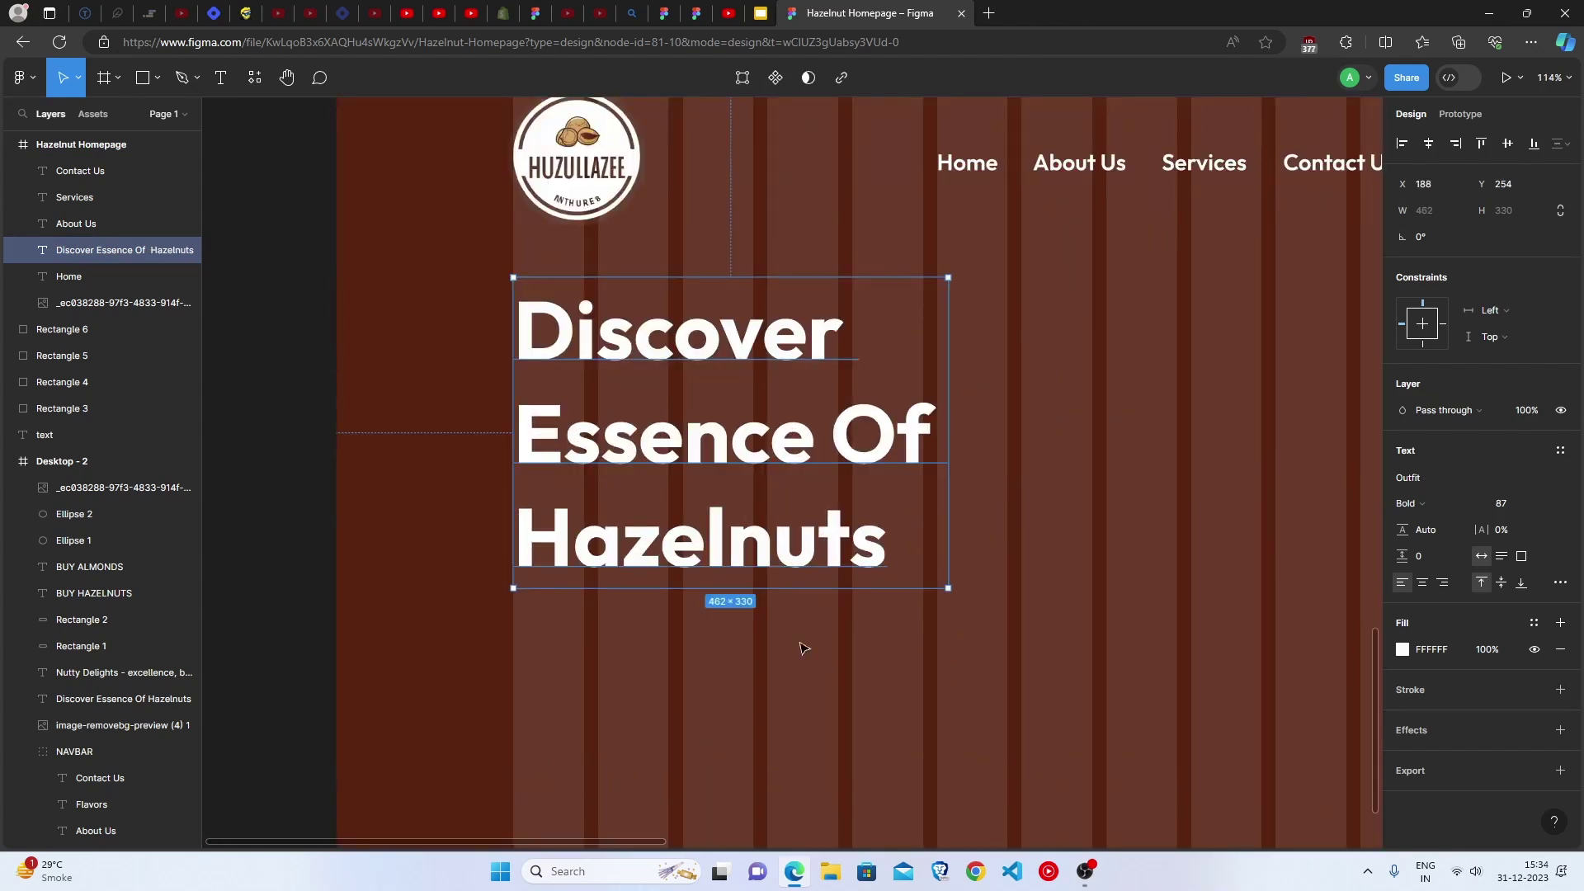
{"action": "scroll", "coordinate": [804, 648], "scroll_direction": "up", "scroll_amount": 1}
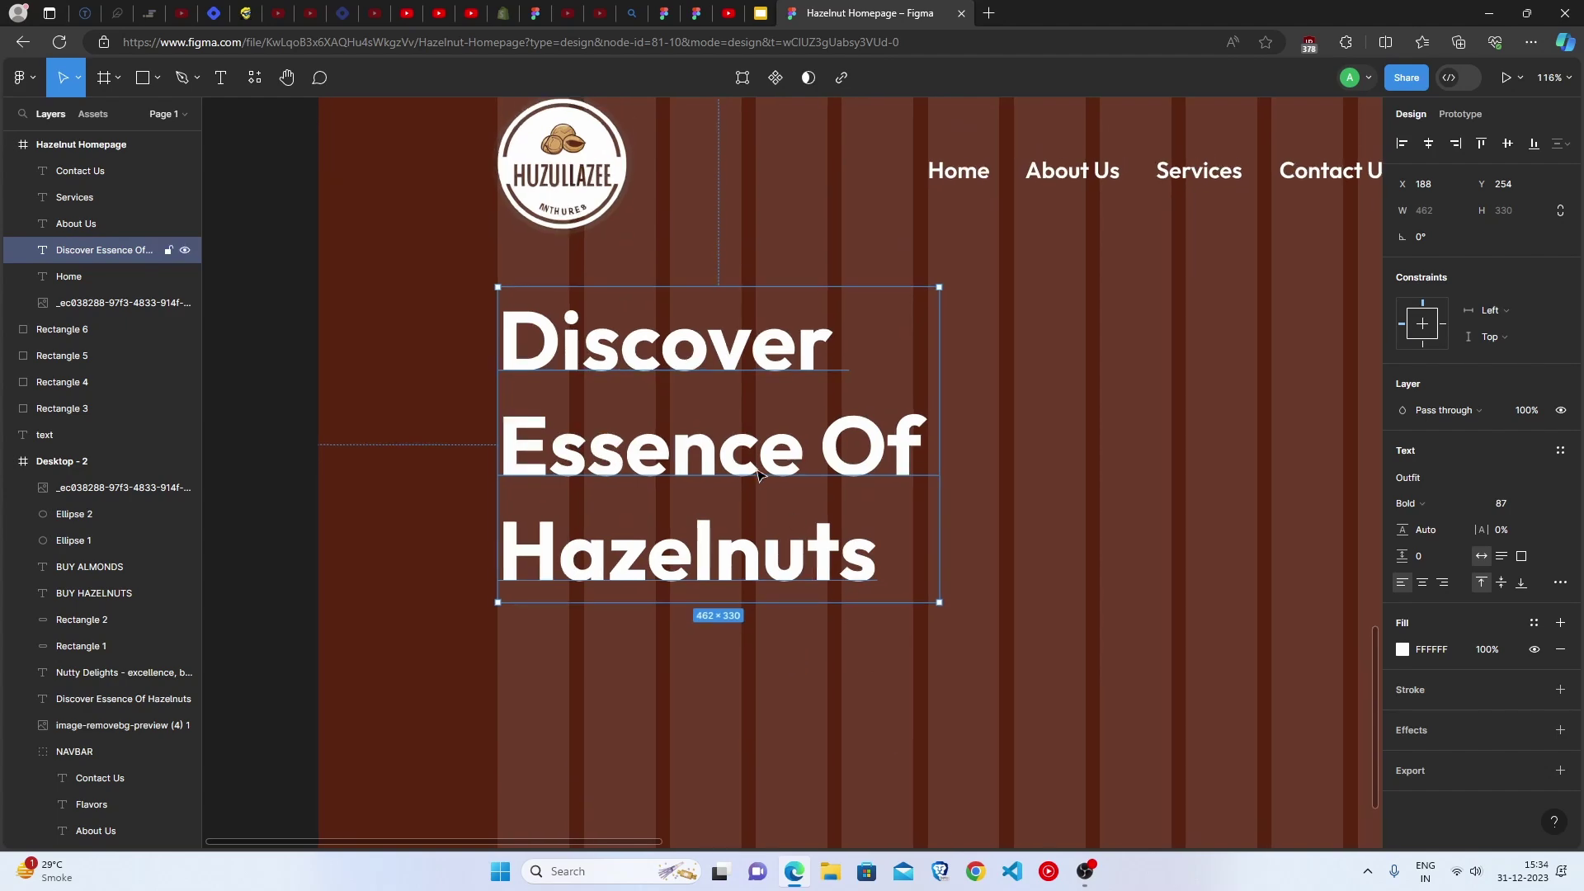
Duplicate the headline to X 650, Y 463 and replace its content with "Nutty Delights - excellence, best sellers & cultivating the finest hazelnuts"
{"action": "left_click_drag", "start_coordinate": [759, 474], "coordinate": [1201, 670]}
{"action": "double_click", "coordinate": [1201, 670]}
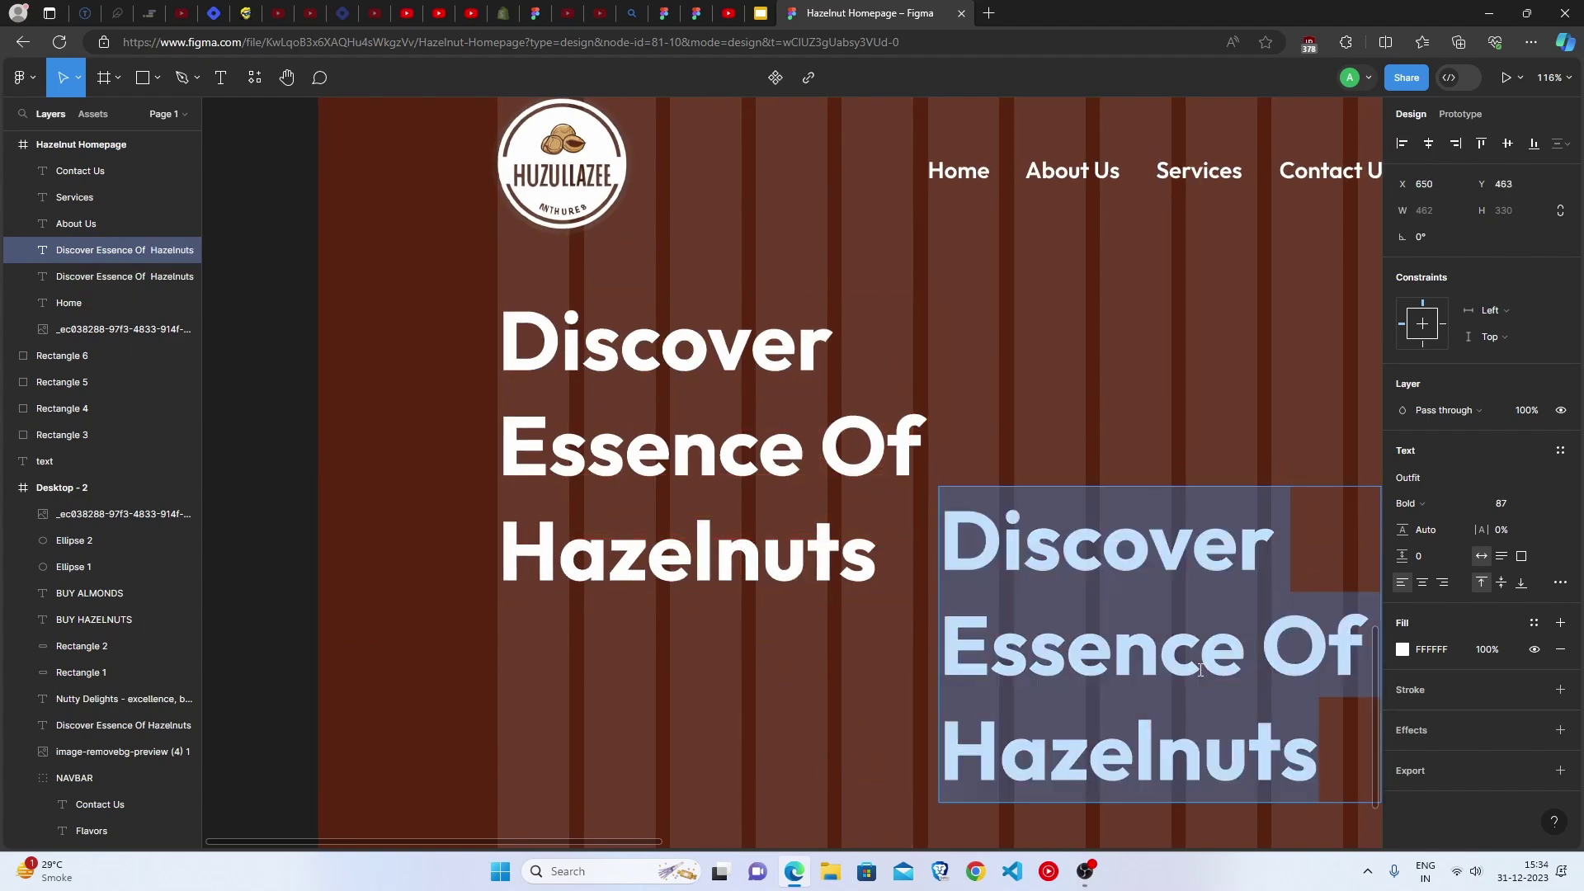
{"action": "key", "text": "ctrl+v"}
{"action": "scroll", "coordinate": [920, 610], "scroll_direction": "down", "scroll_amount": 2}
{"action": "key", "text": "Escape"}
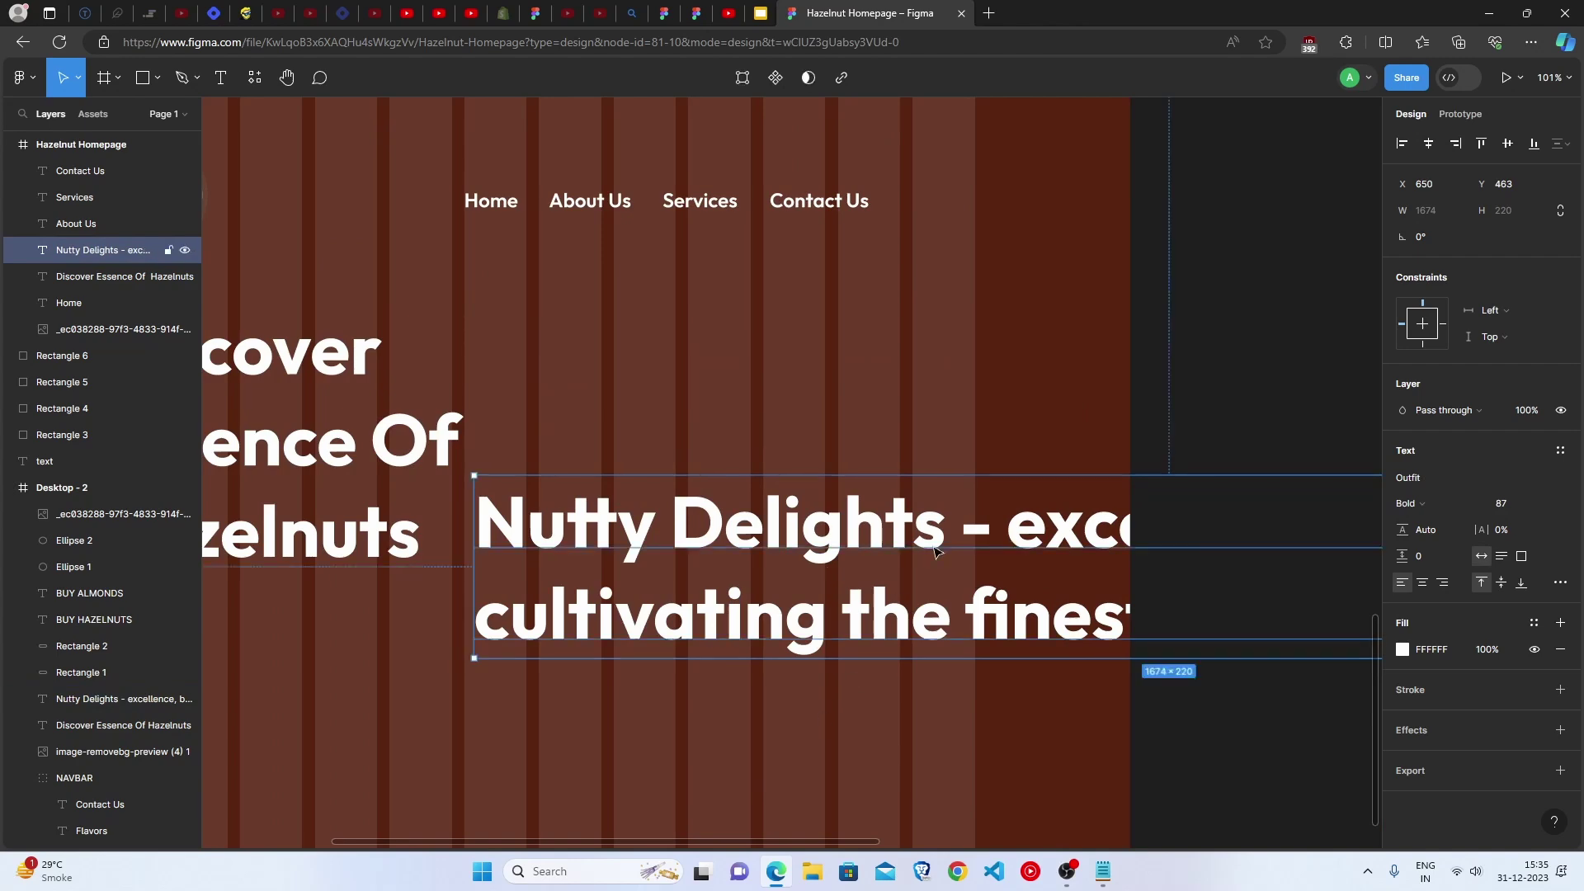
Move the Nutty Delights text below the headline, to about X 60, Y 619
{"action": "scroll", "coordinate": [826, 627], "scroll_direction": "down", "scroll_amount": 5}
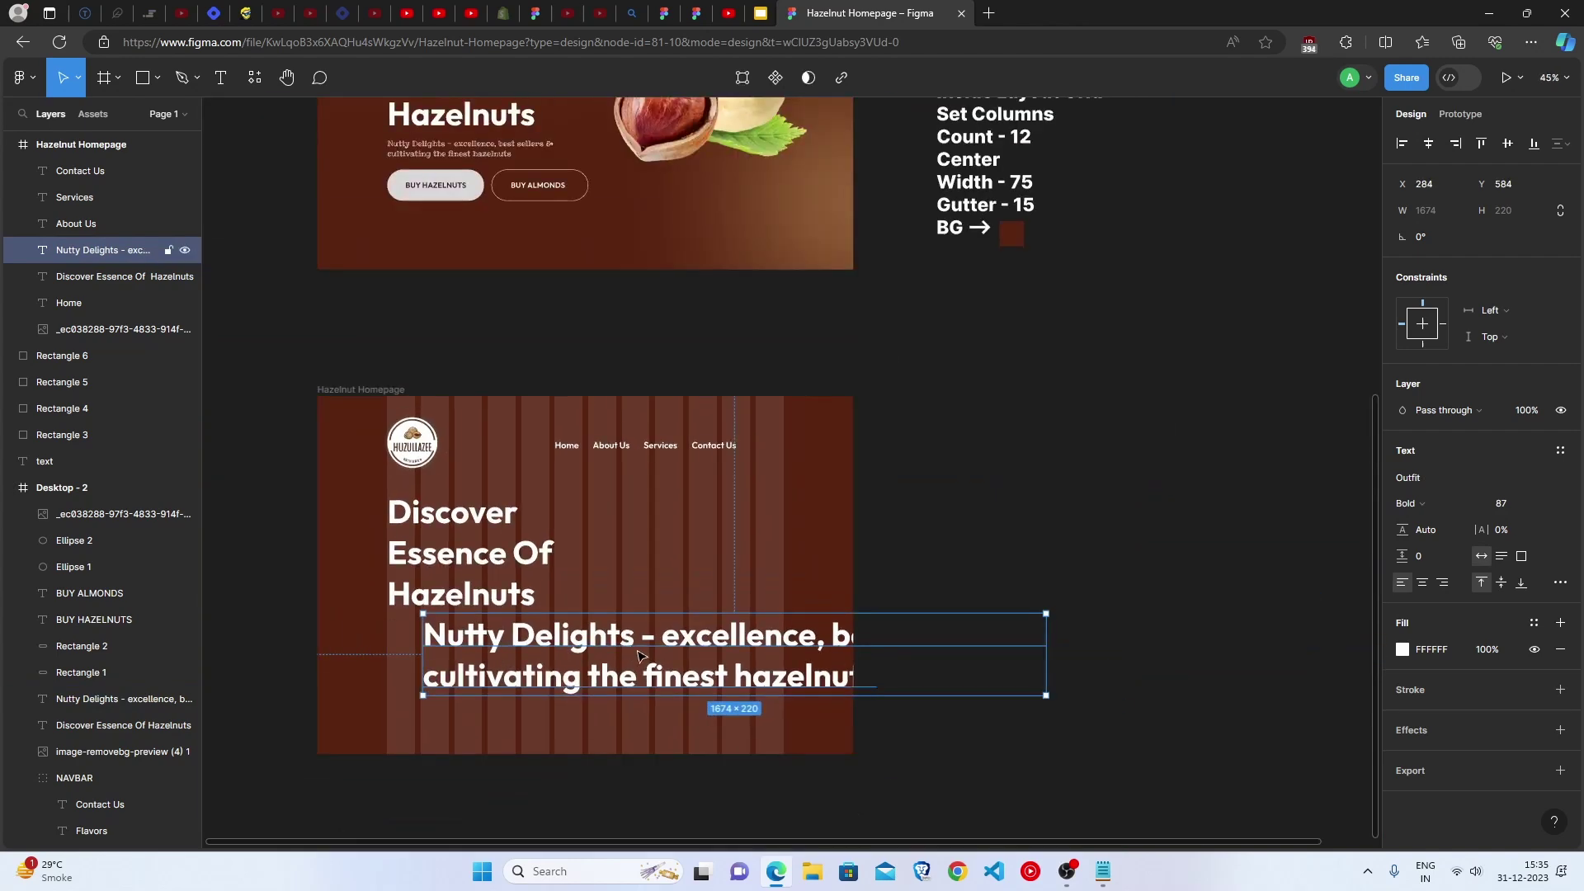
{"action": "left_click_drag", "start_coordinate": [639, 656], "coordinate": [576, 671]}
{"action": "scroll", "coordinate": [577, 671], "scroll_direction": "up", "scroll_amount": 2}
{"action": "scroll", "coordinate": [577, 671], "scroll_direction": "down", "scroll_amount": 3}
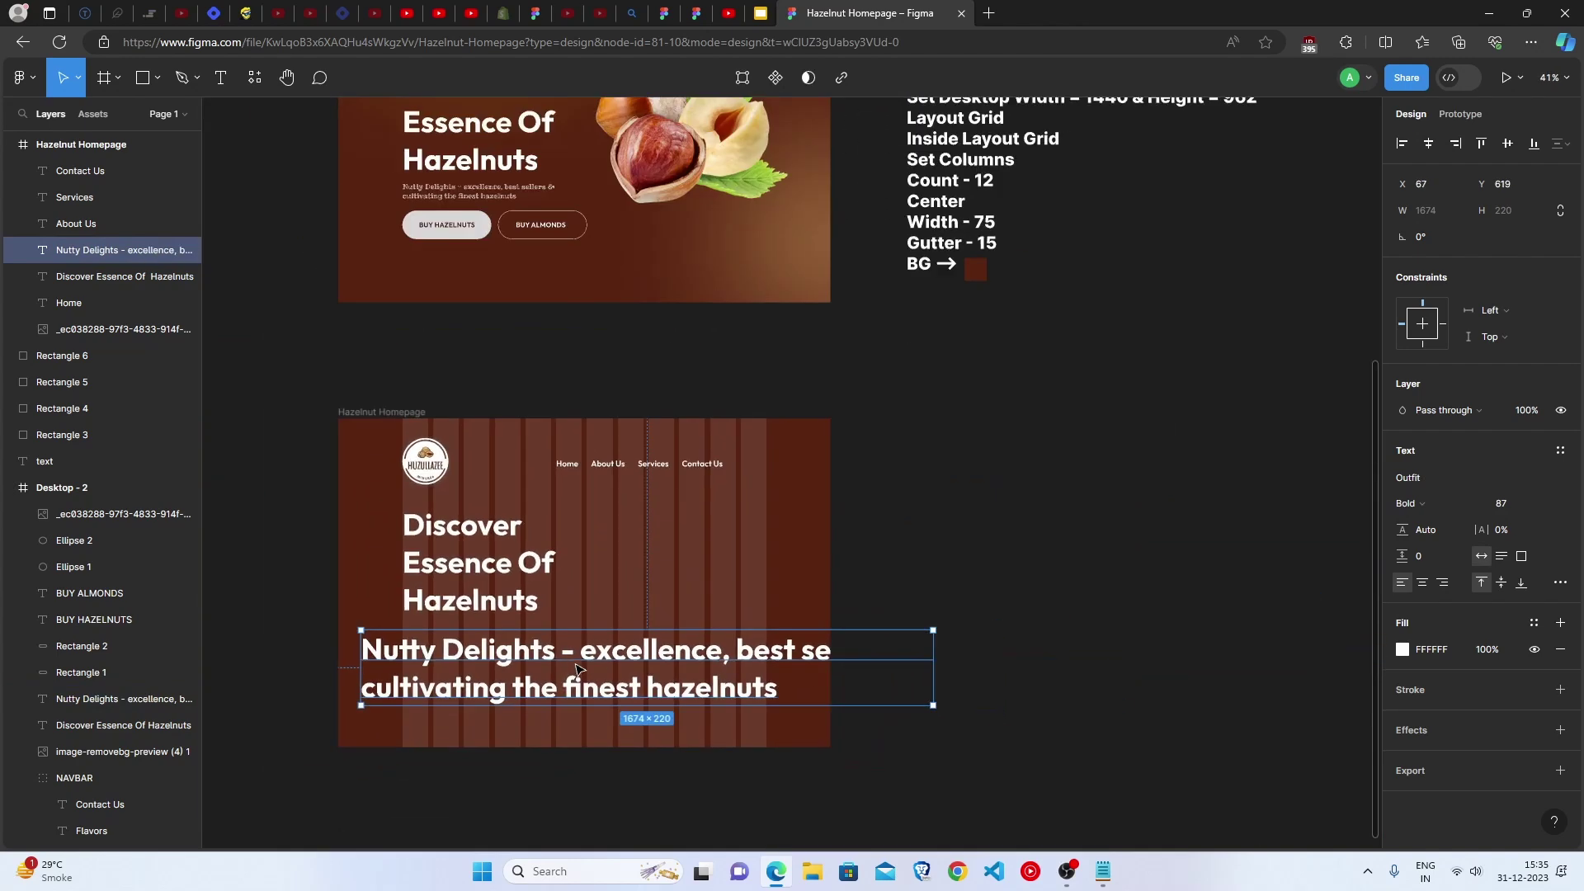
{"action": "mouse_move", "coordinate": [675, 663]}
{"action": "left_mouse_down"}
{"action": "mouse_move", "coordinate": [640, 663]}
{"action": "mouse_move", "coordinate": [672, 663]}
{"action": "left_mouse_up"}
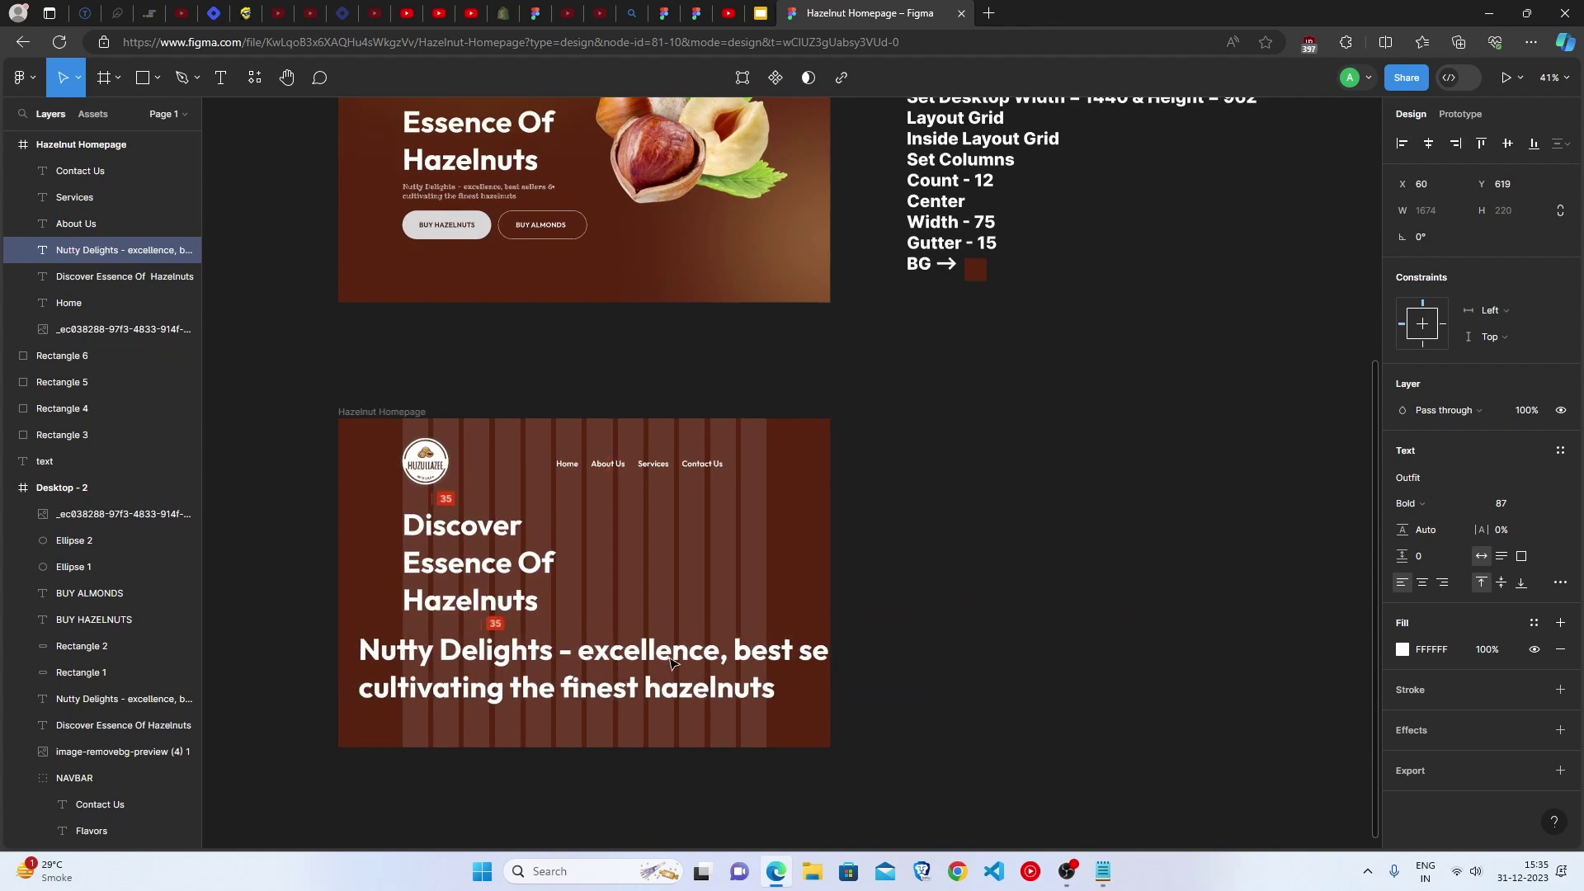
Set the Nutty Delights text to Ribeye Marrow at size 20 and fit it under the headline at X 188, Y 591, 566 wide
{"action": "scroll", "coordinate": [571, 678], "scroll_direction": "up", "scroll_amount": 3}
{"action": "key", "text": "Return"}
{"action": "left_click", "coordinate": [1515, 503]}
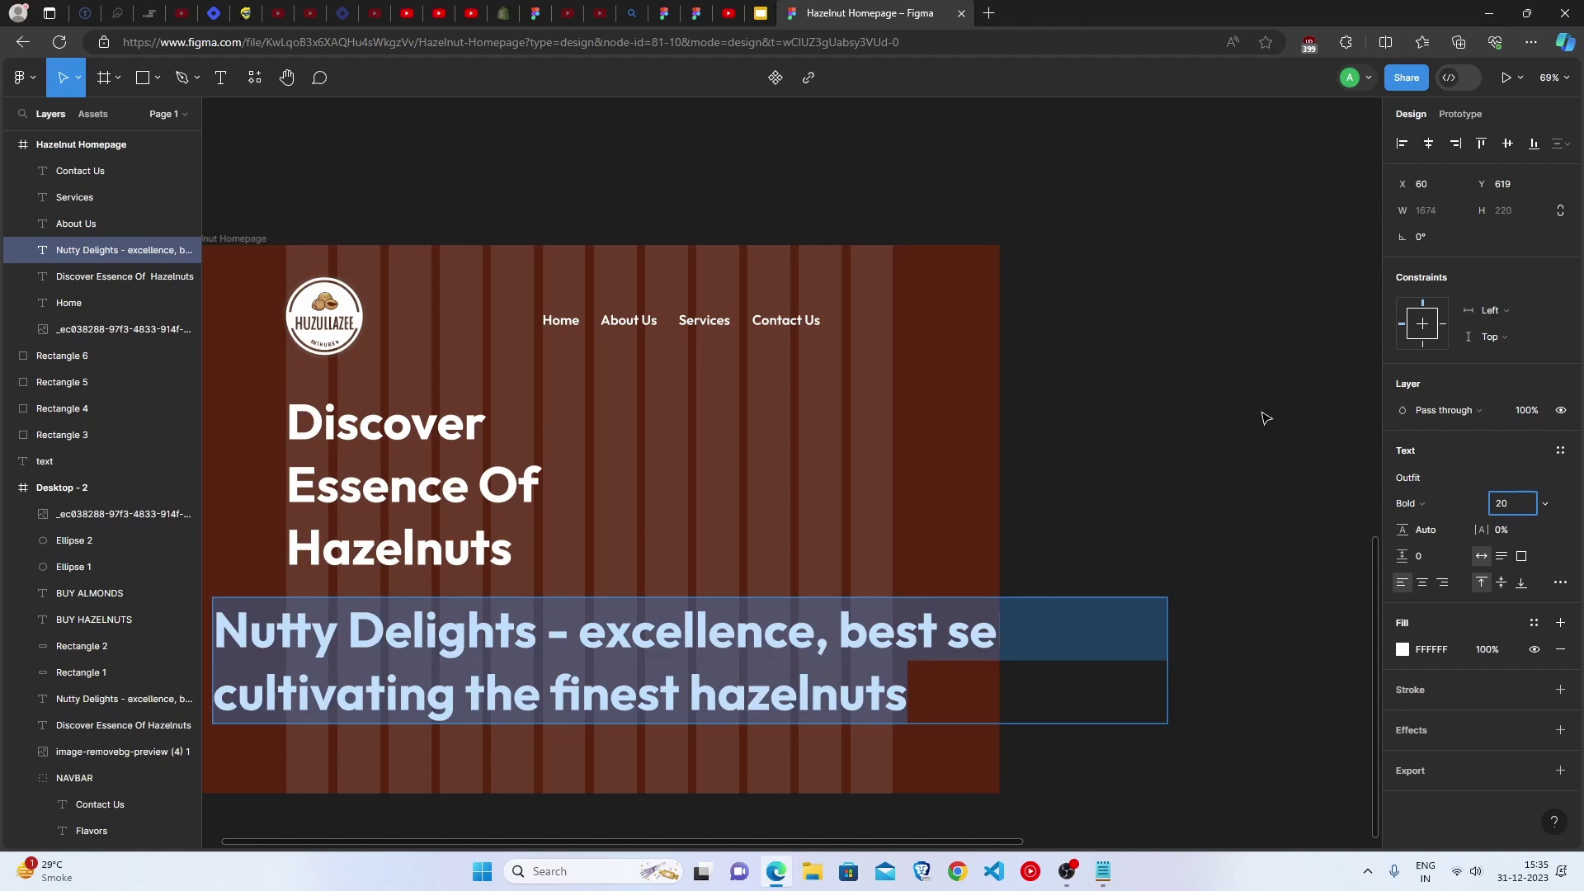
{"action": "key", "text": "Return"}
{"action": "left_click", "coordinate": [1437, 505]}
{"action": "left_click", "coordinate": [1438, 447]}
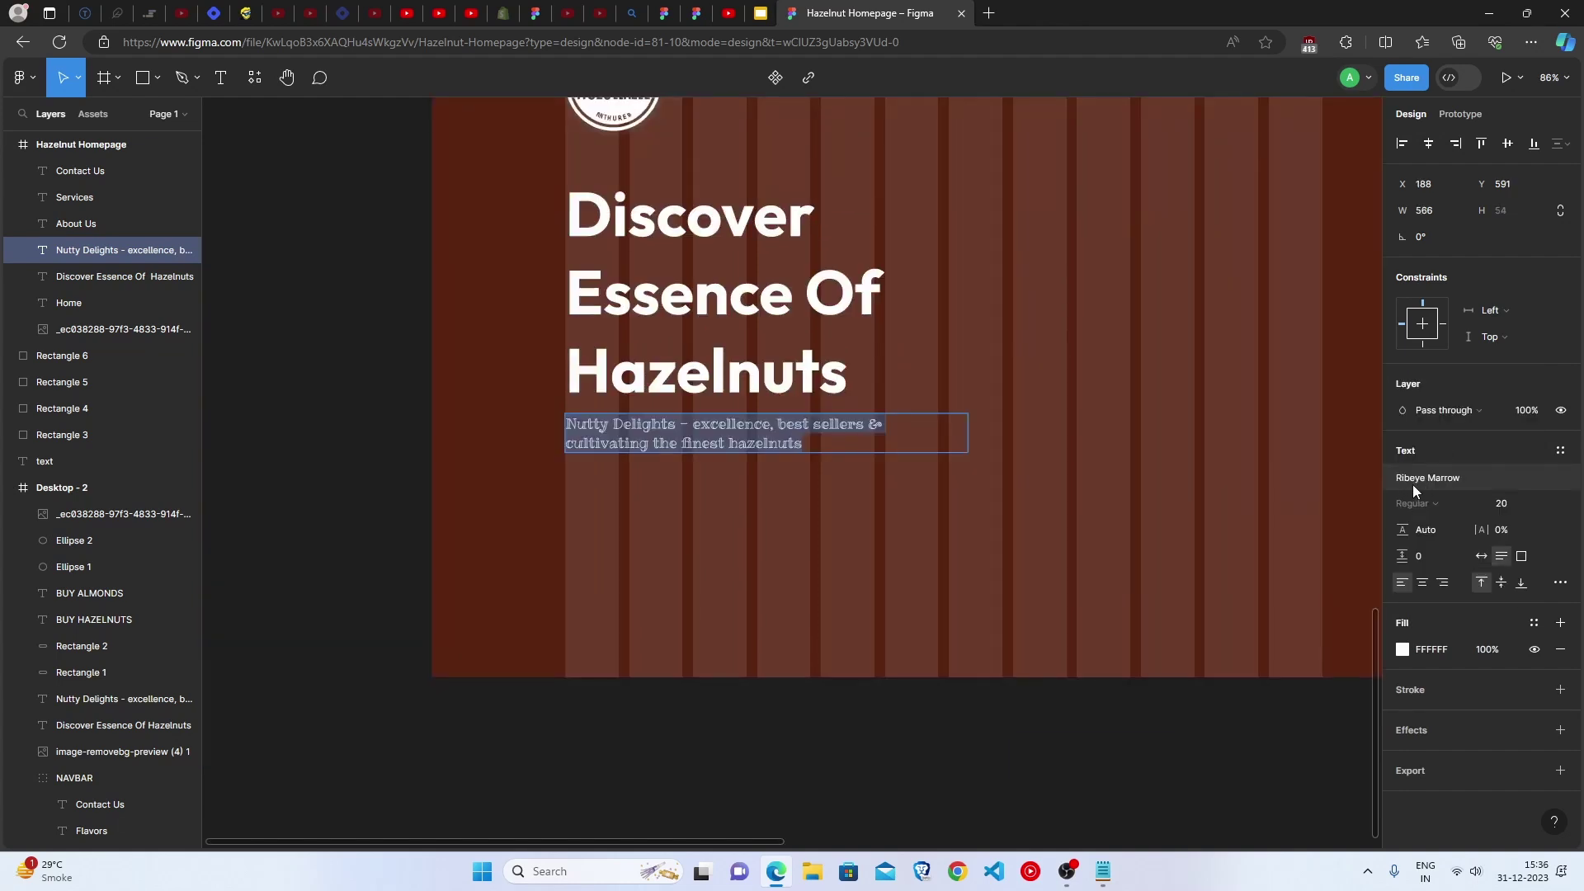
{"action": "key", "text": "Escape"}
{"action": "key", "text": "Escape"}
{"action": "scroll", "coordinate": [773, 665], "scroll_direction": "down", "scroll_amount": 3}
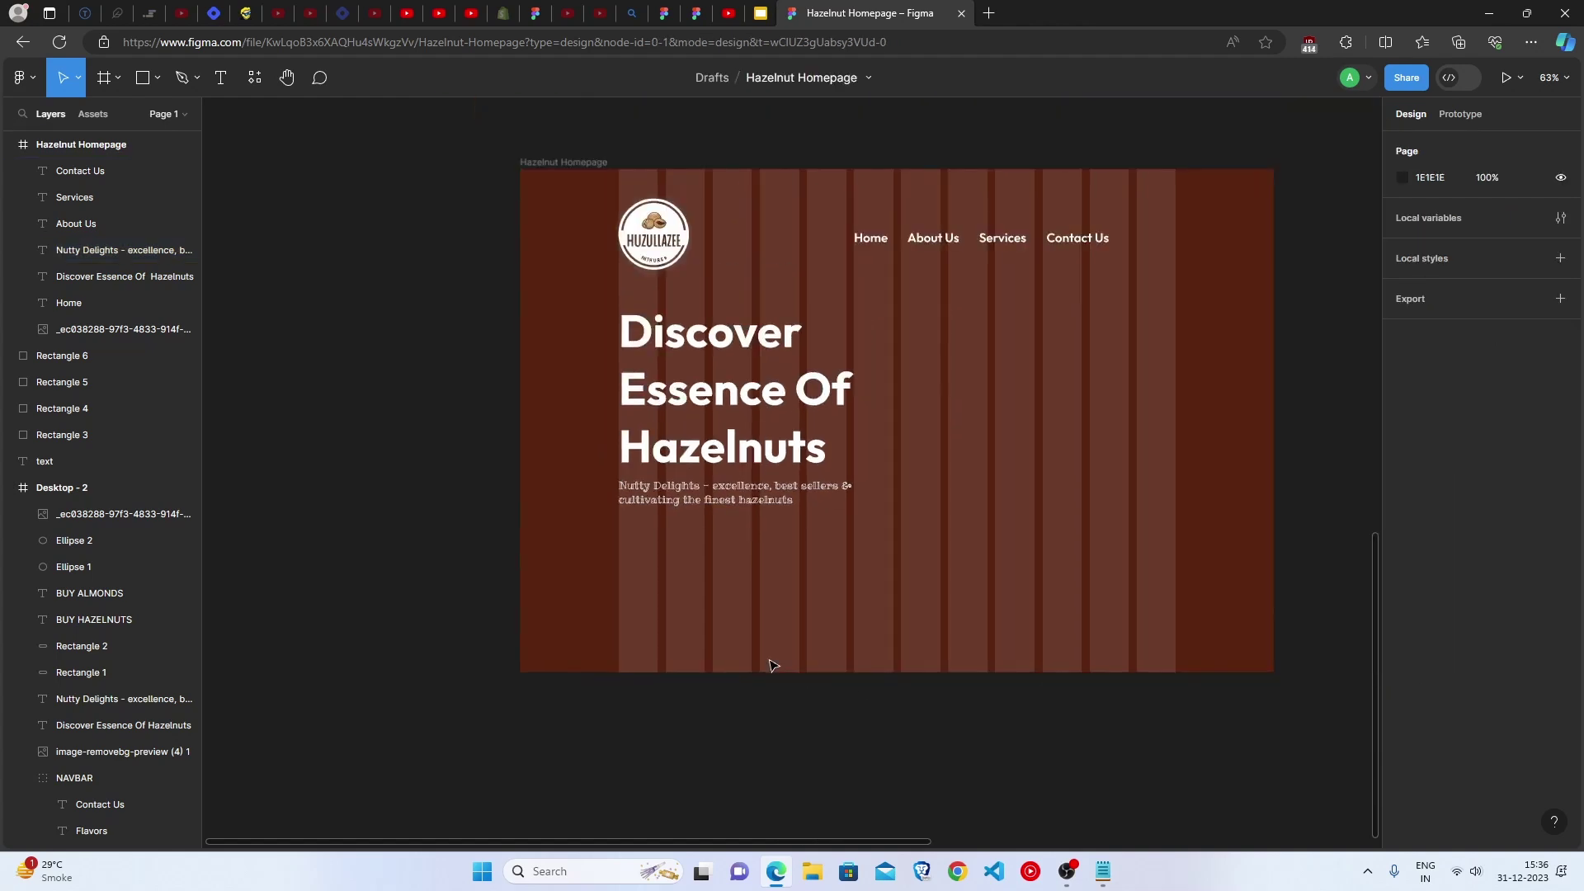
Move the Nutty Delights text down to Y 605 and widen its text box to 580
{"action": "scroll", "coordinate": [773, 665], "scroll_direction": "up", "scroll_amount": 3}
{"action": "left_click", "coordinate": [777, 429]}
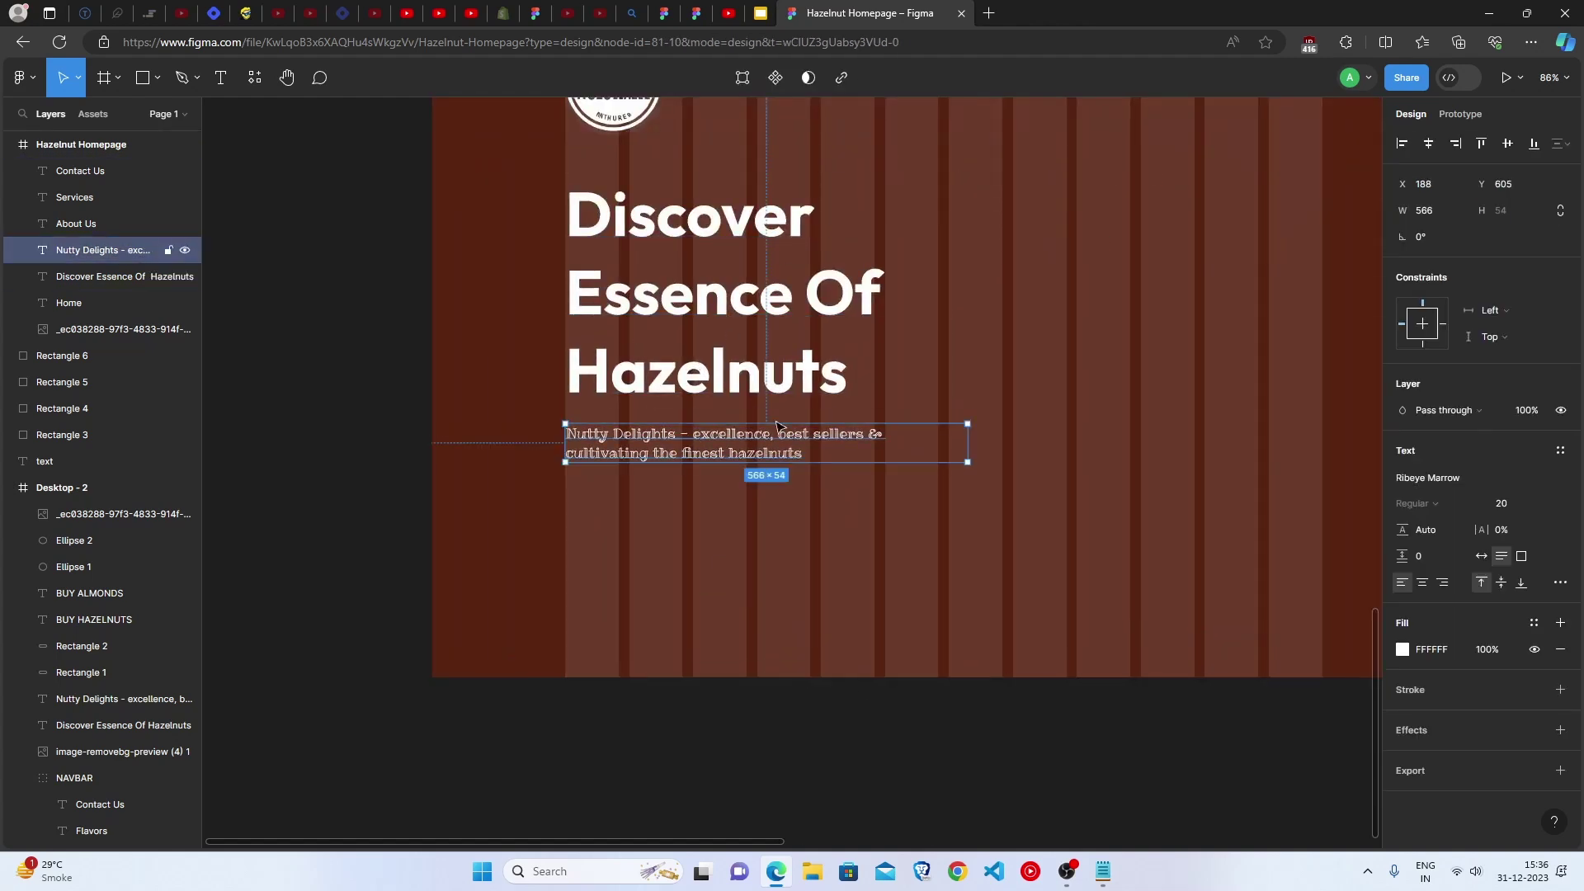
{"action": "left_click_drag", "start_coordinate": [969, 454], "coordinate": [977, 489]}
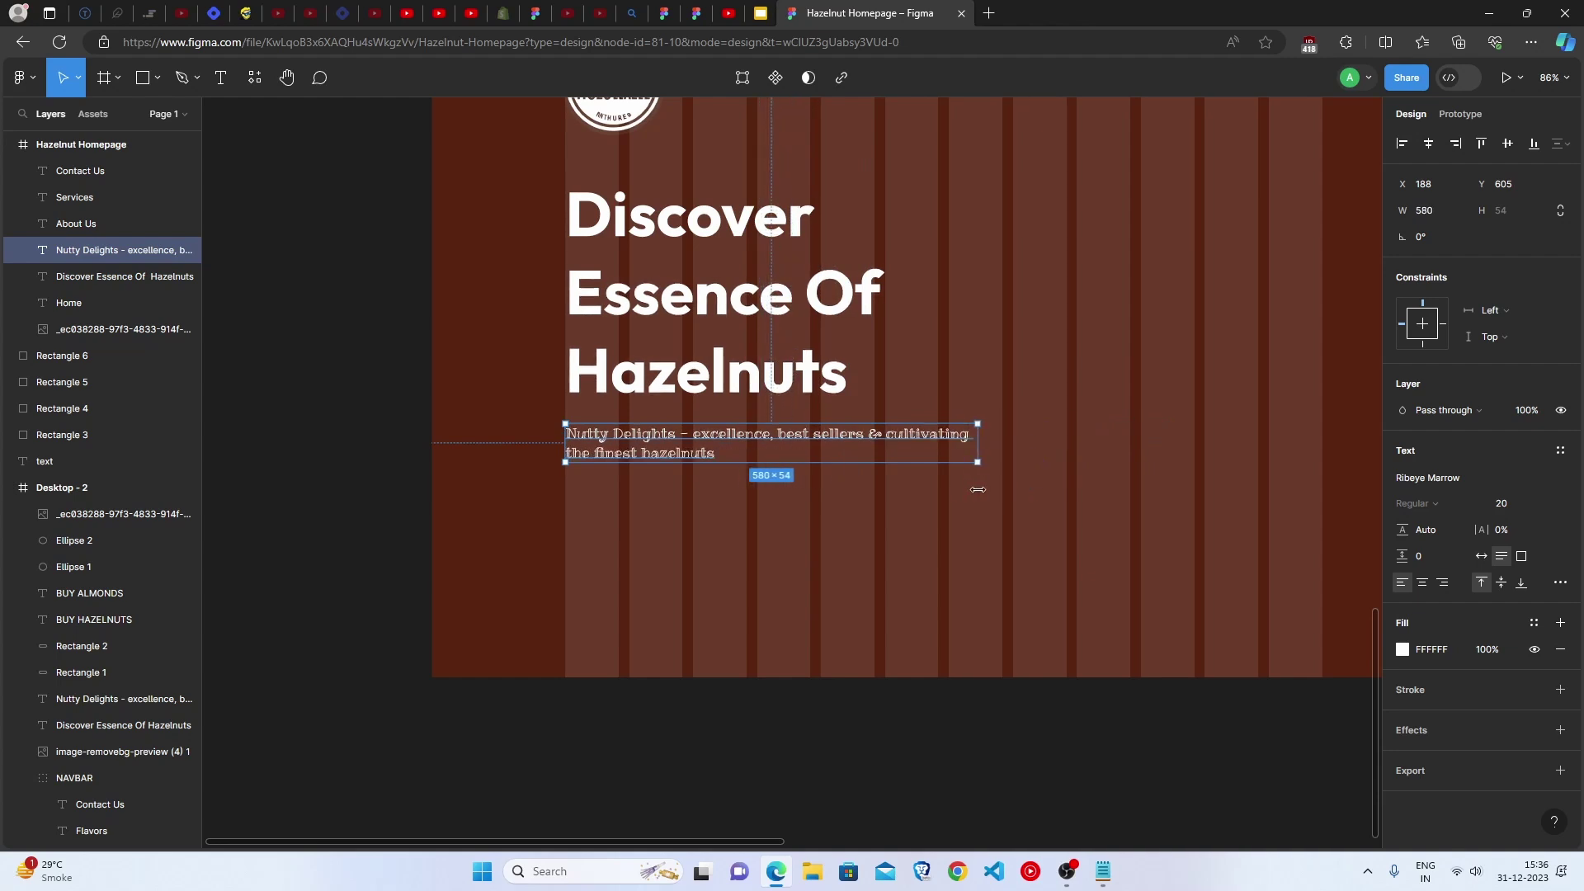
{"action": "key", "text": "Escape"}
{"action": "scroll", "coordinate": [806, 662], "scroll_direction": "down", "scroll_amount": 3}
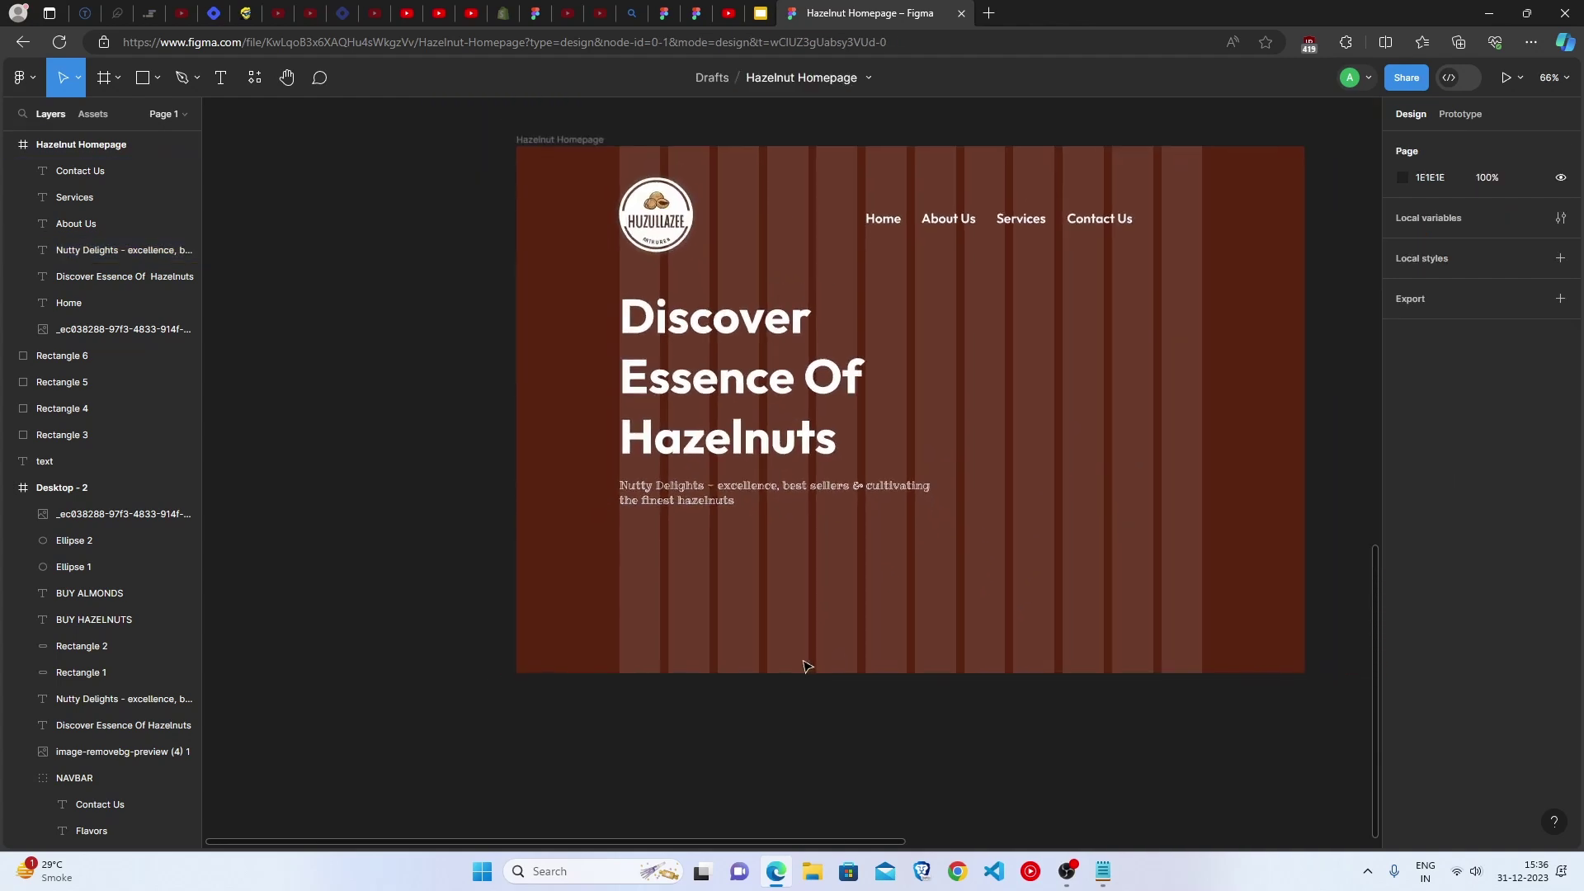
Copy the hazelnut image from the Desktop - 2 frame into the Hazelnut Homepage frame, beside the headline
{"action": "scroll", "coordinate": [980, 533], "scroll_direction": "up", "scroll_amount": 10}
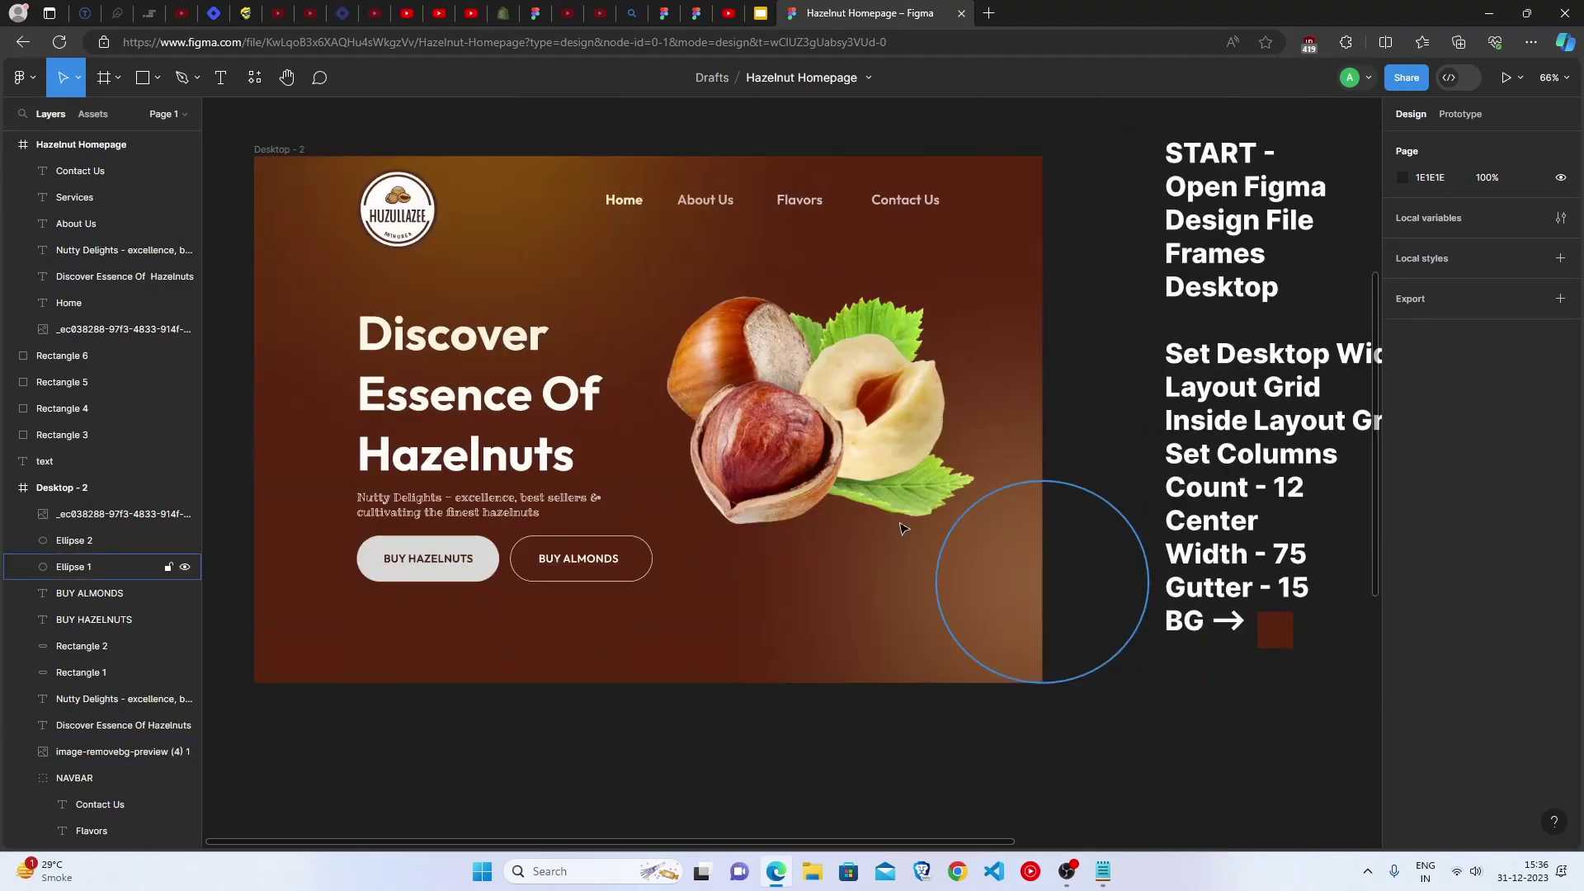
{"action": "scroll", "coordinate": [884, 523], "scroll_direction": "up", "scroll_amount": 4}
{"action": "left_click", "coordinate": [761, 570]}
{"action": "scroll", "coordinate": [912, 462], "scroll_direction": "down", "scroll_amount": 2}
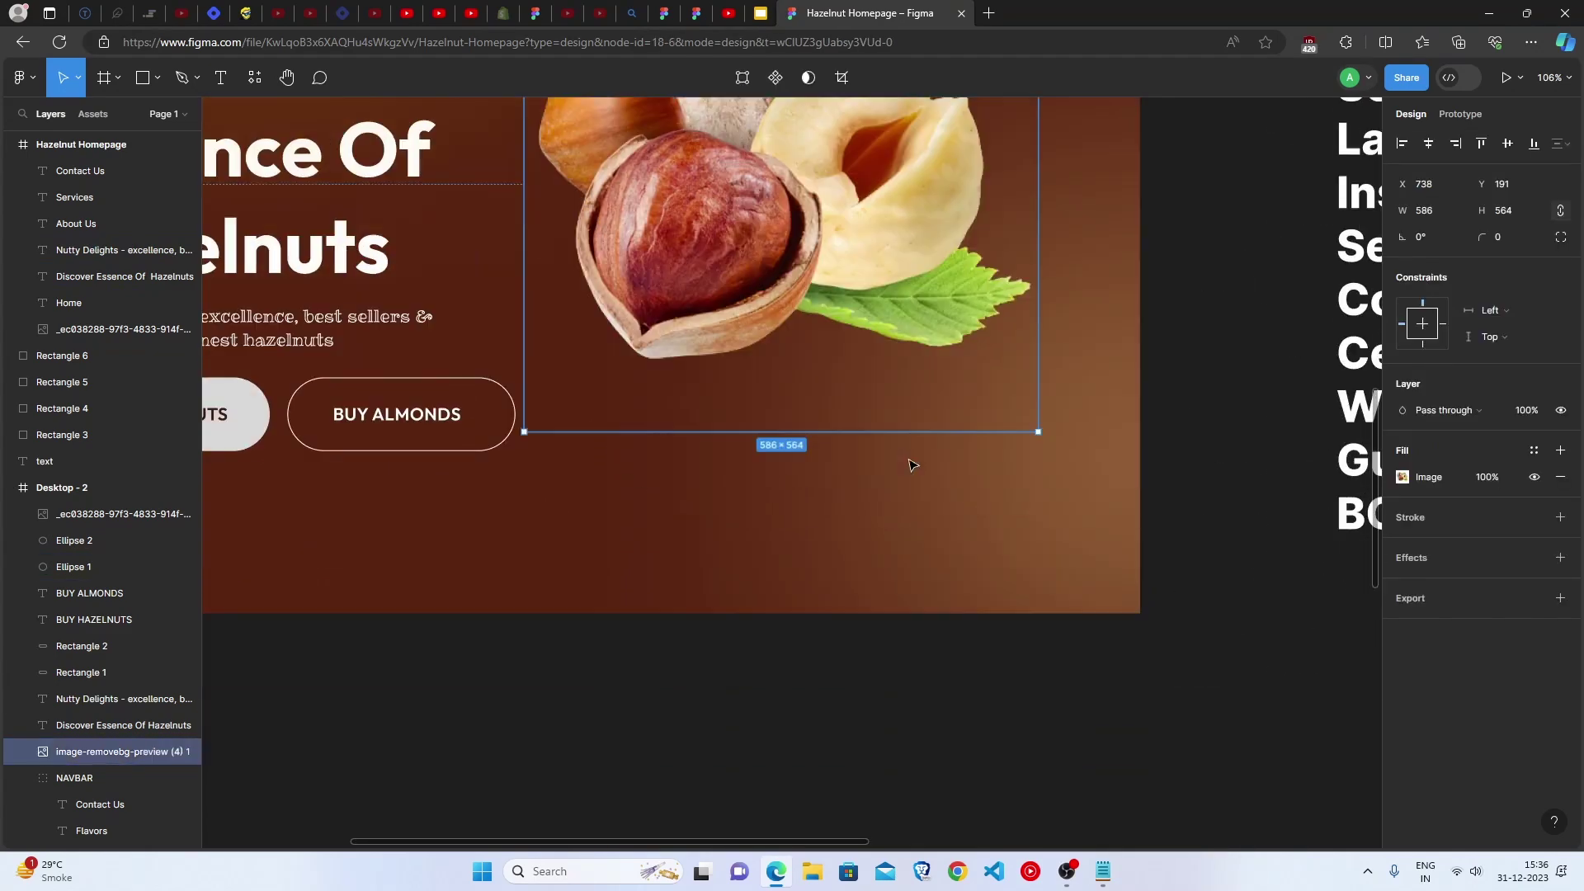
{"action": "scroll", "coordinate": [912, 464], "scroll_direction": "up", "scroll_amount": 3}
{"action": "scroll", "coordinate": [911, 461], "scroll_direction": "down", "scroll_amount": 5}
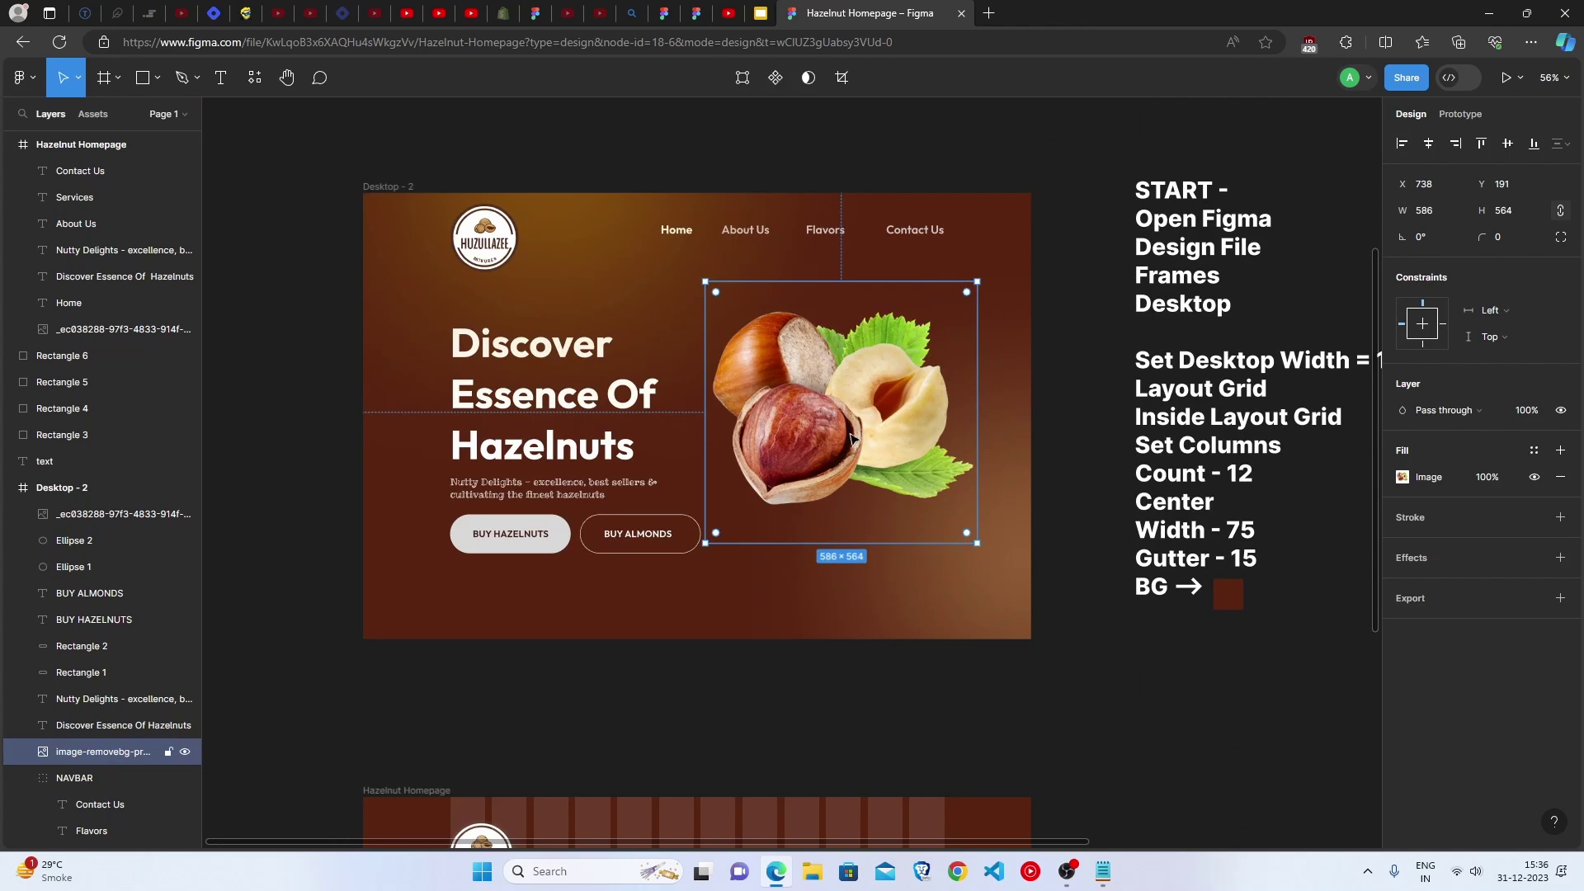
{"action": "left_click_drag", "start_coordinate": [852, 438], "coordinate": [826, 679]}
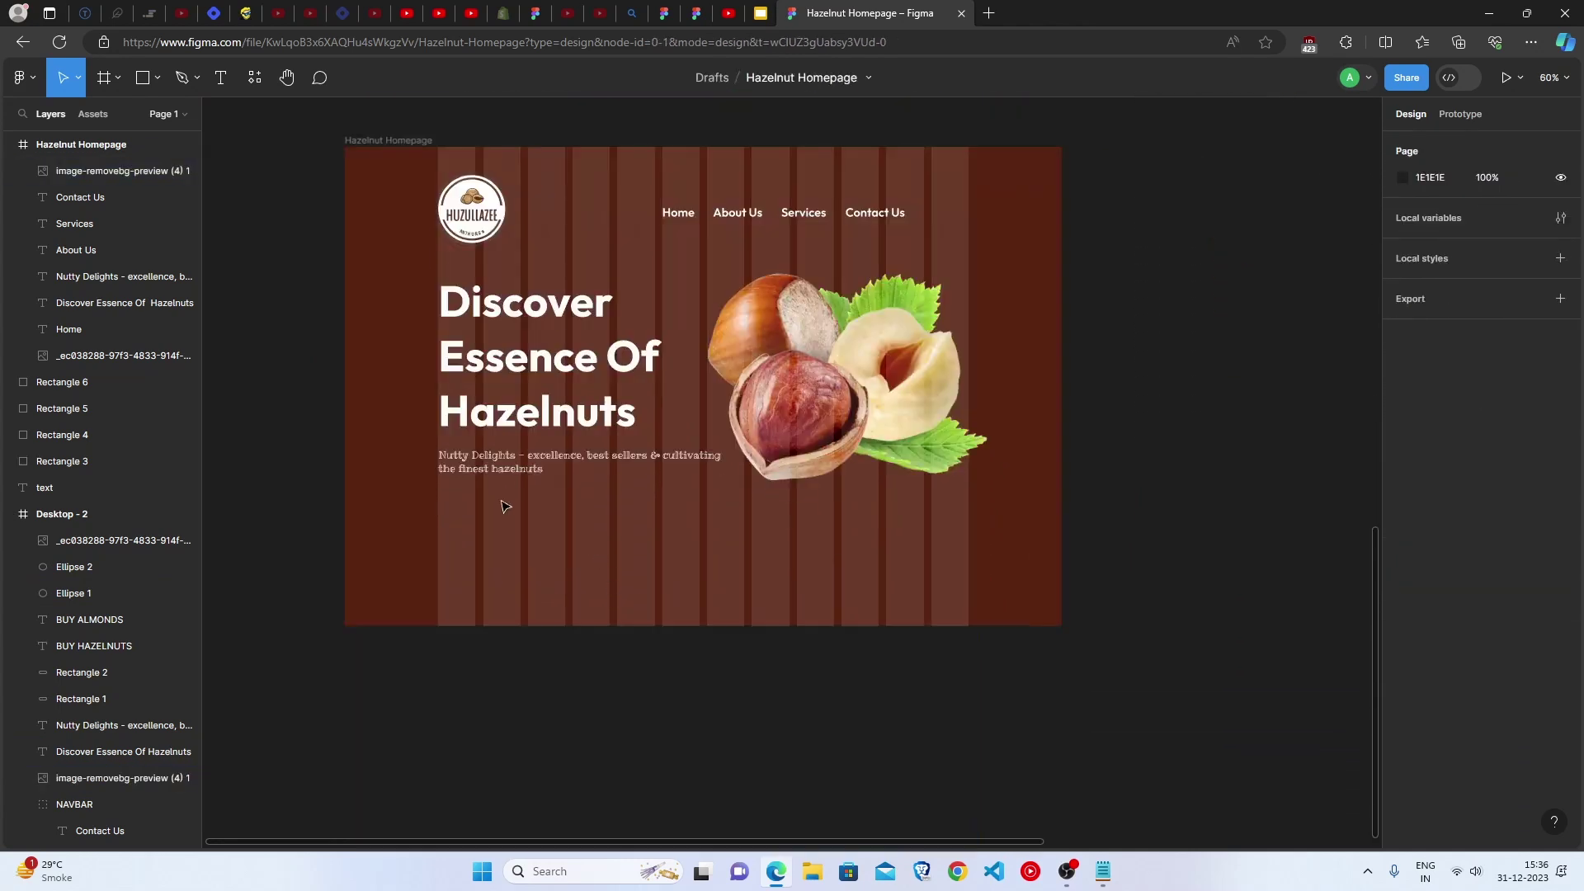
Draw a button rectangle below the tagline and set it to 260 × 84 with a corner radius of 50
{"action": "scroll", "coordinate": [585, 517], "scroll_direction": "up", "scroll_amount": 3}
{"action": "key", "text": "r"}
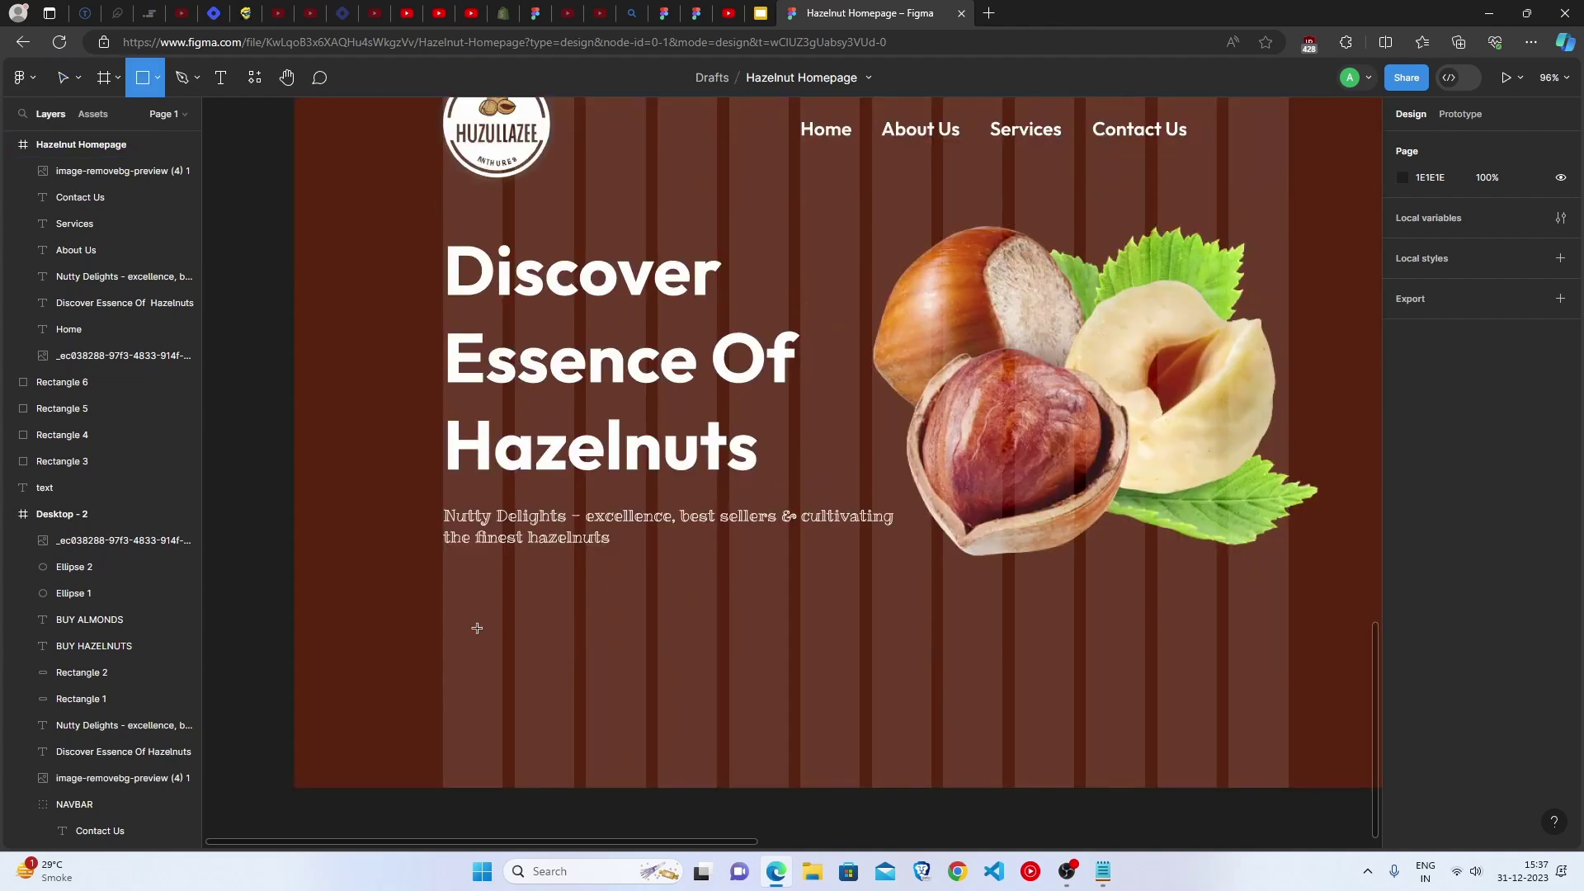
{"action": "left_click_drag", "start_coordinate": [481, 588], "coordinate": [693, 654]}
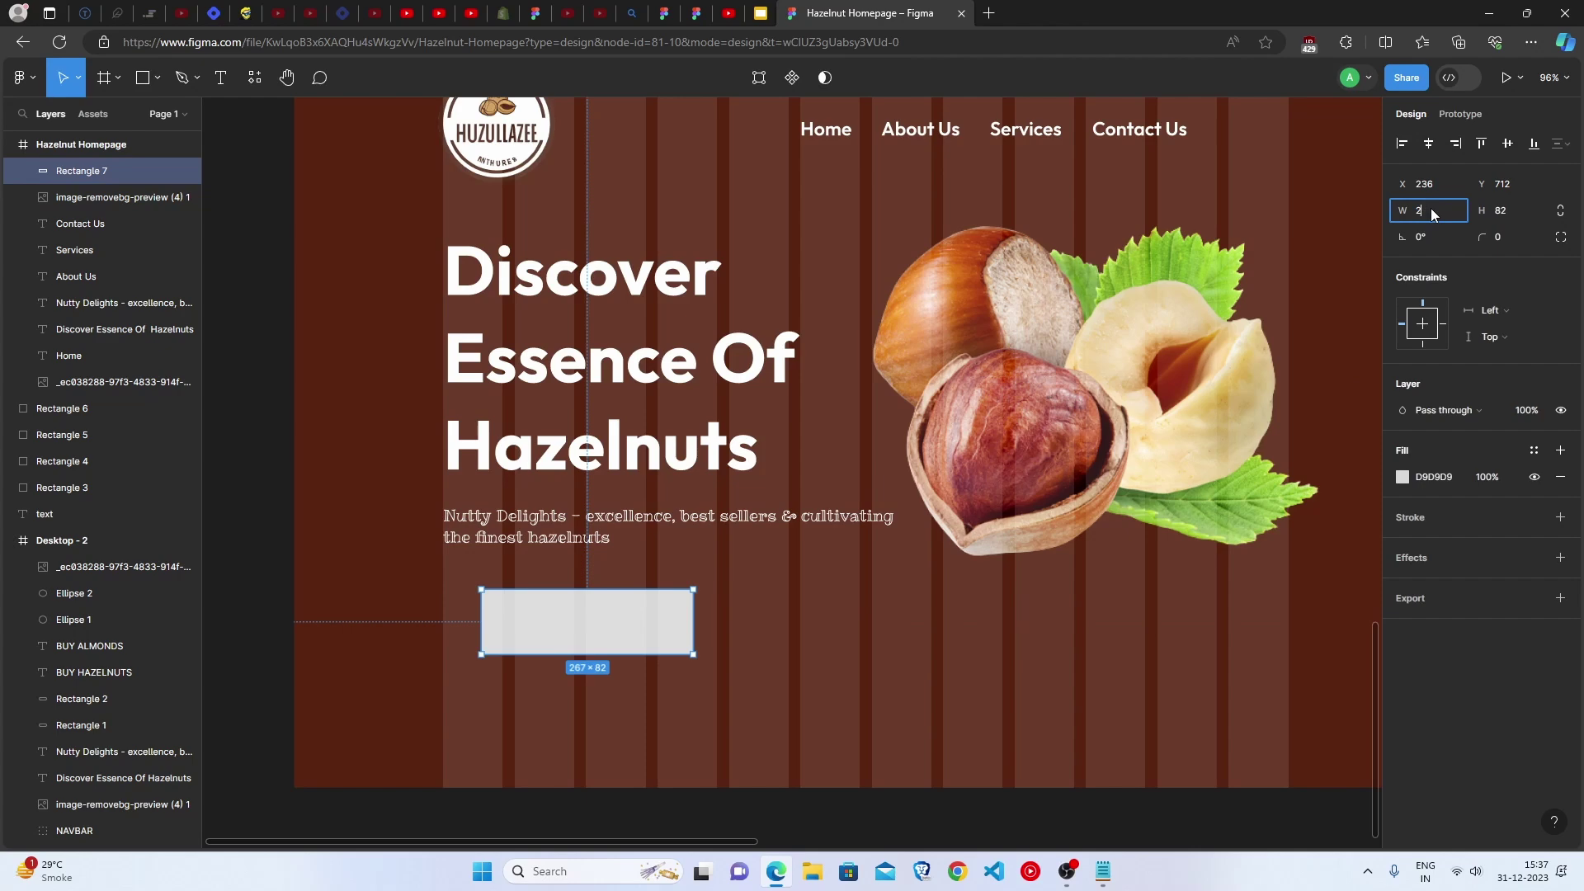
{"action": "left_click", "coordinate": [1508, 213]}
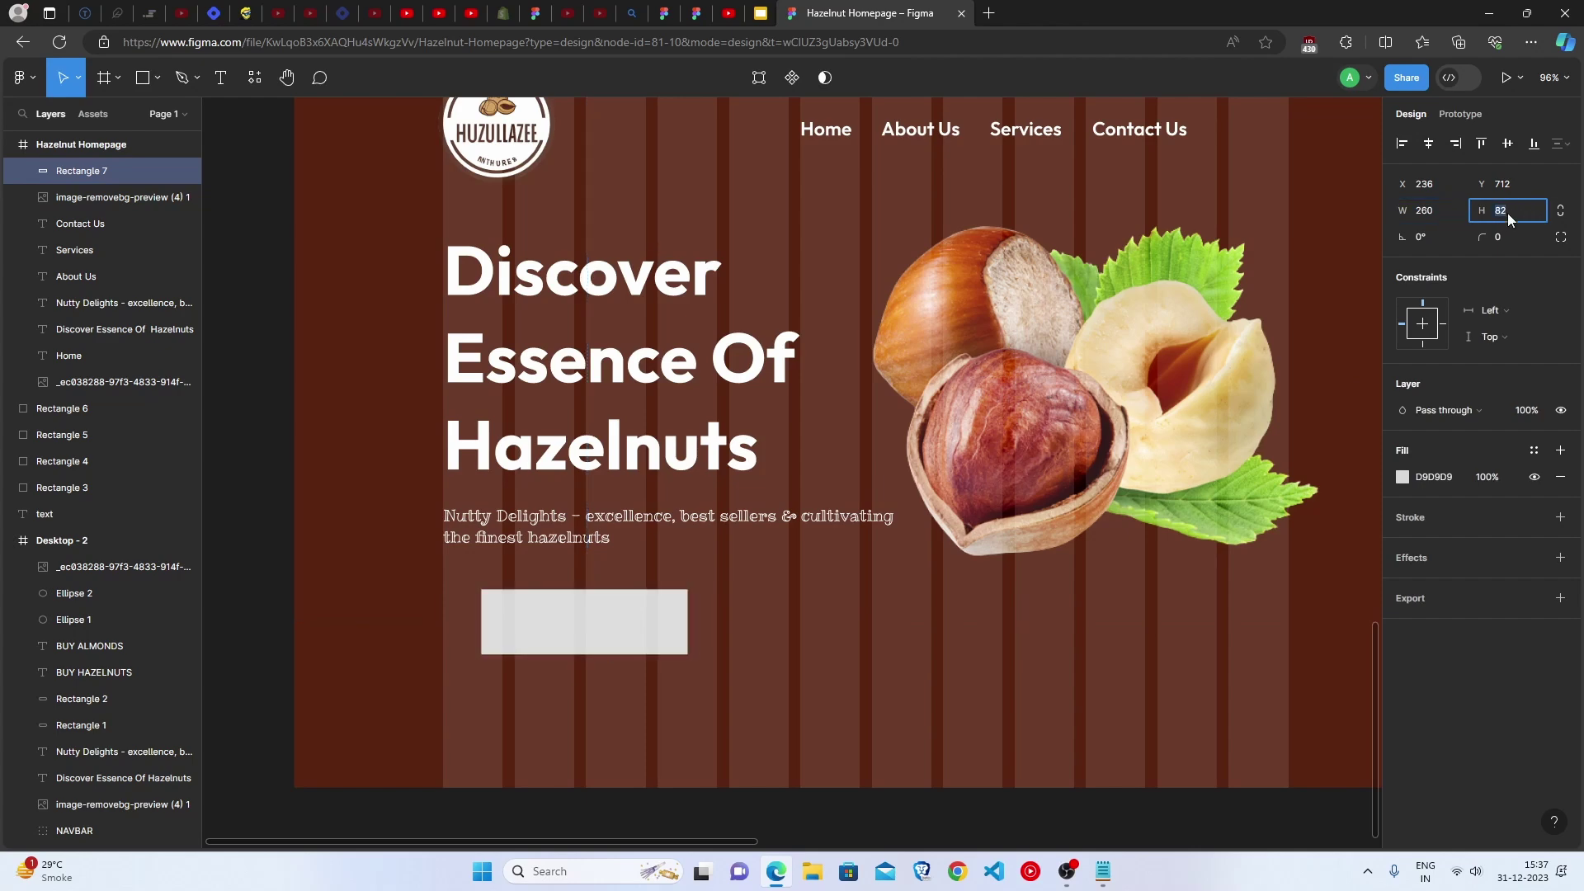
{"action": "type", "text": "84"}
{"action": "left_click", "coordinate": [1516, 236]}
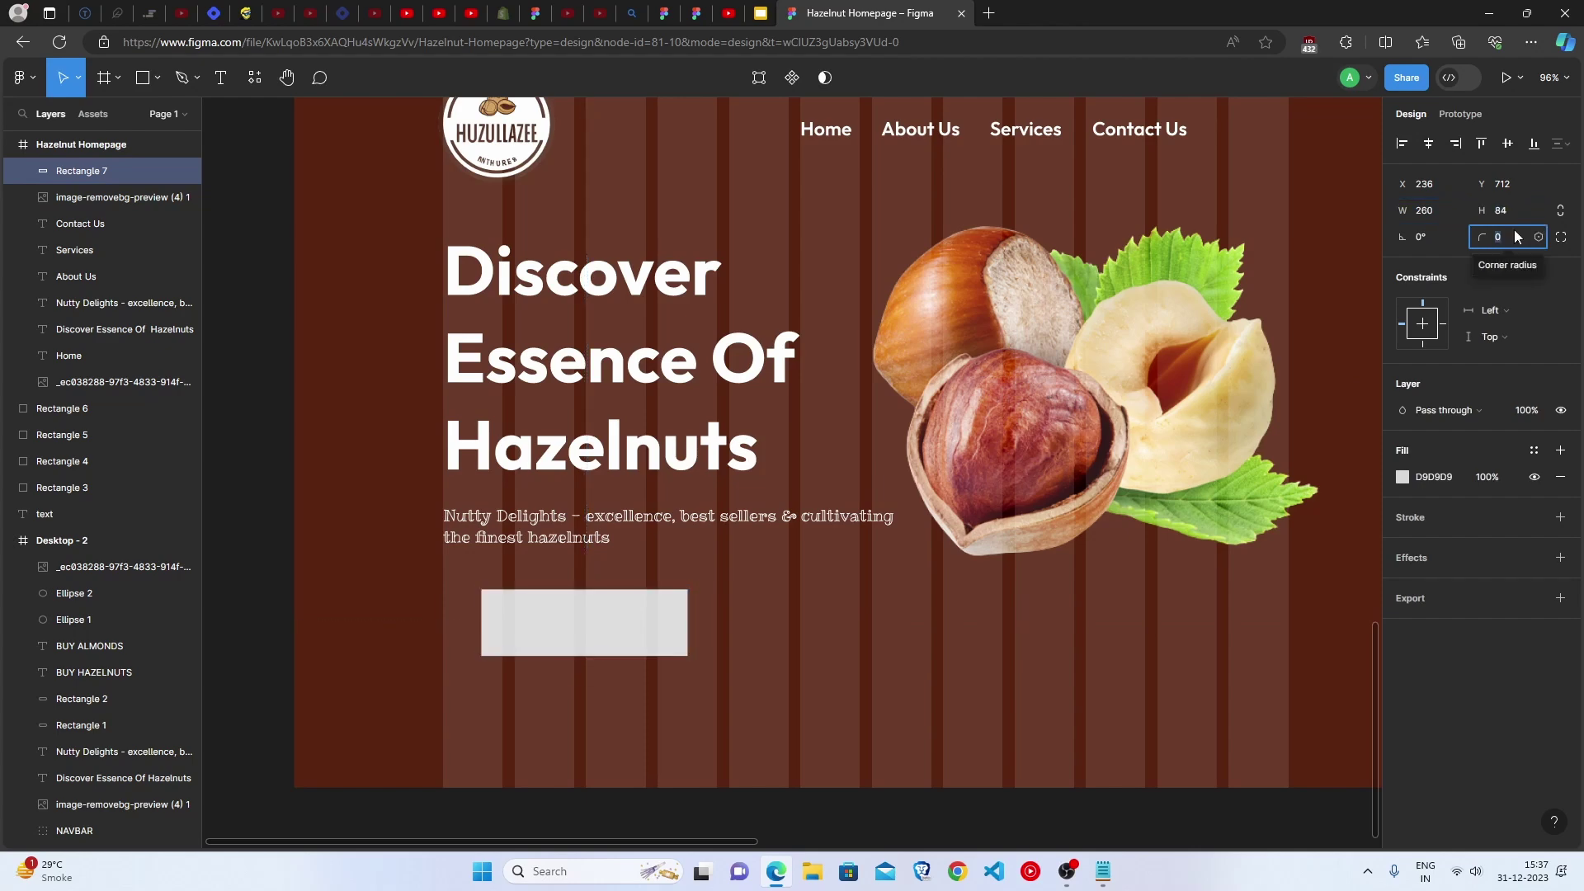
{"action": "type", "text": "50"}
{"action": "key", "text": "Return"}
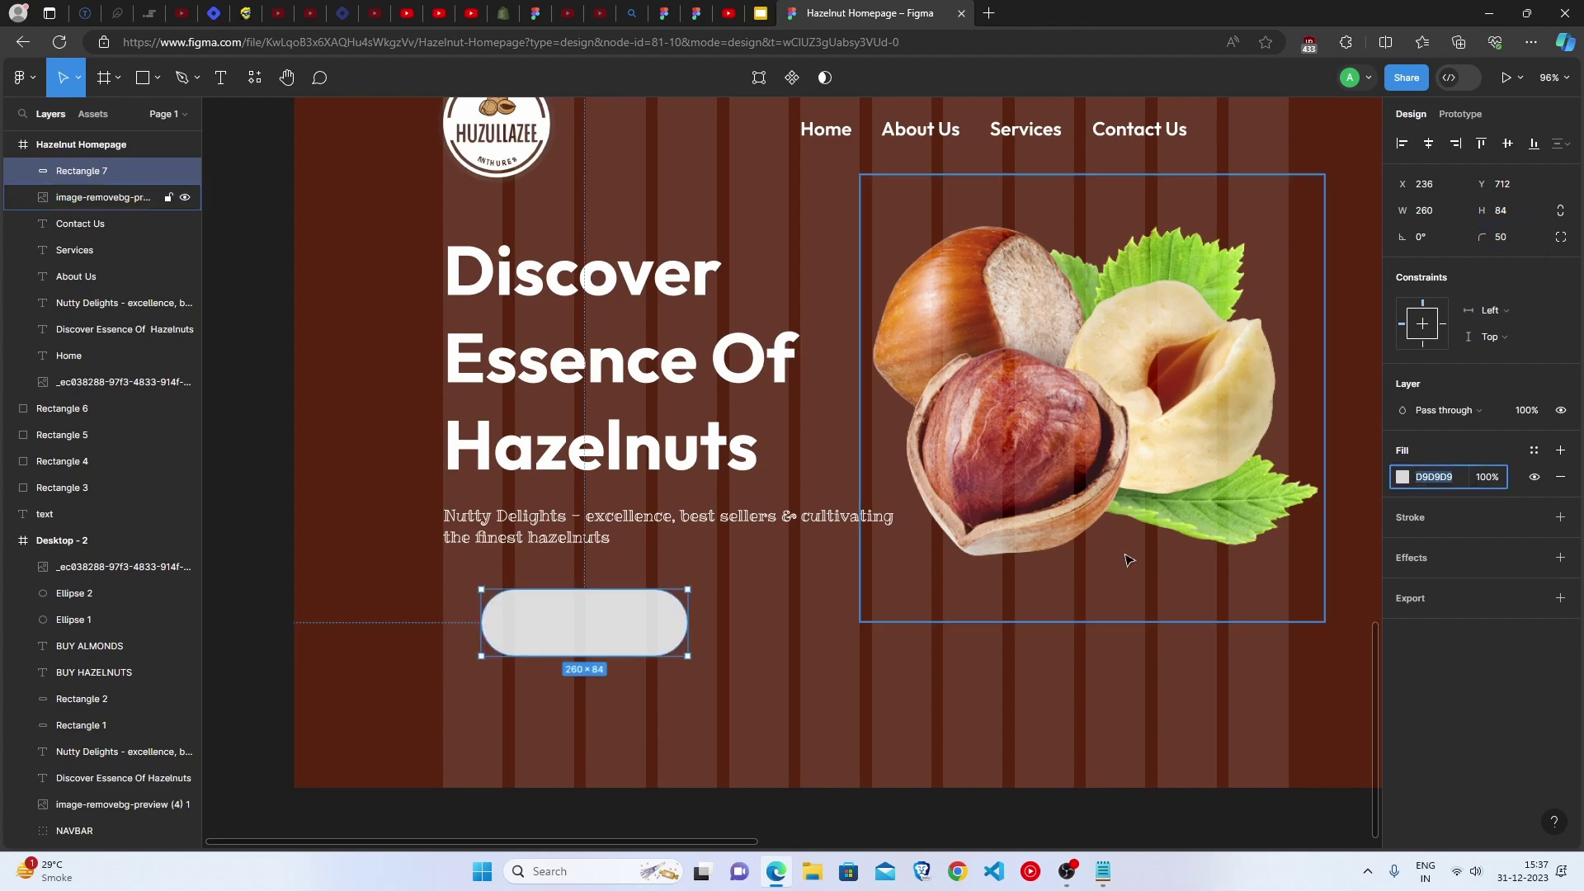
Resize the rounded button to 225 × 76 and place an unfilled duplicate beside it at X 425, Y 702
{"action": "left_click_drag", "start_coordinate": [577, 650], "coordinate": [755, 622]}
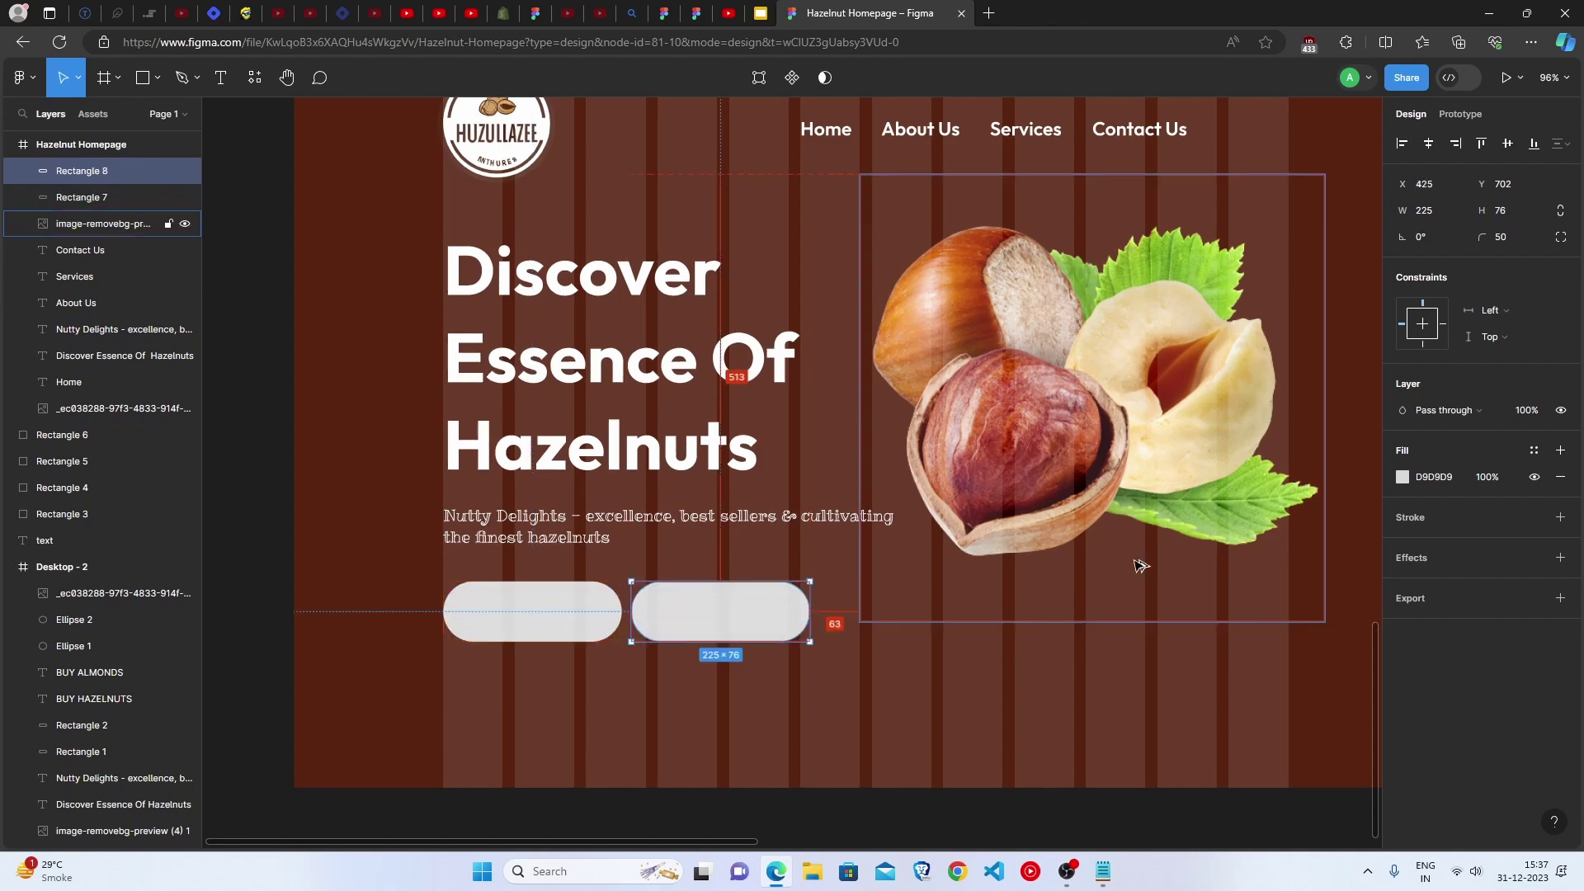
{"action": "left_click", "coordinate": [1561, 477]}
Give the unfilled button a white FFFFFF inside stroke with a weight of 2
{"action": "left_click", "coordinate": [1561, 491]}
{"action": "left_click", "coordinate": [1401, 520]}
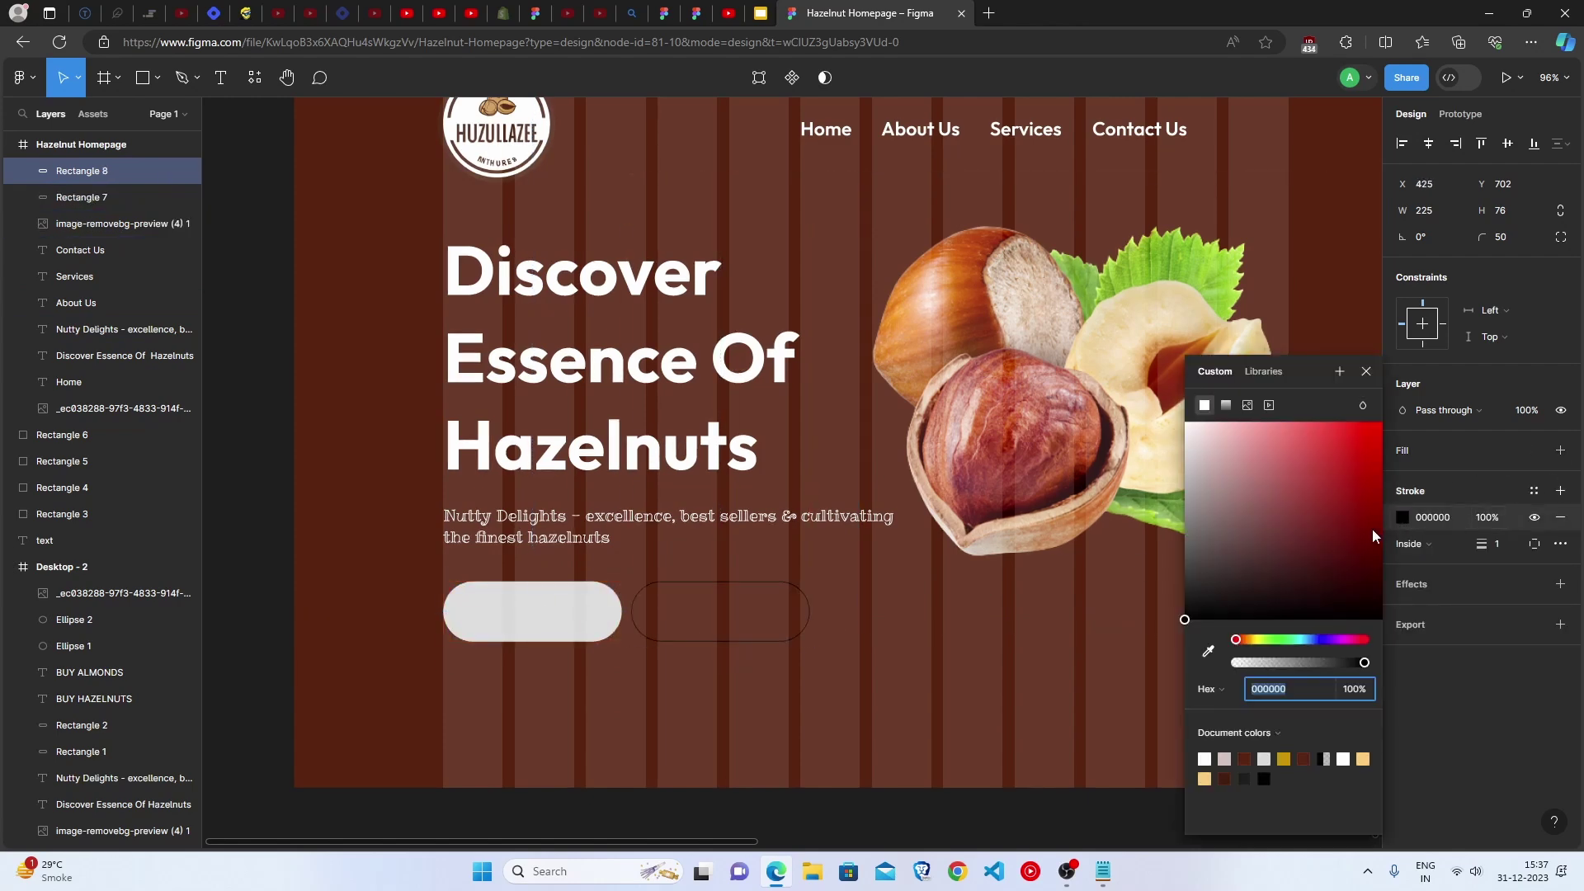
{"action": "mouse_move", "coordinate": [1328, 523]}
{"action": "left_mouse_down"}
{"action": "mouse_move", "coordinate": [1210, 494]}
{"action": "mouse_move", "coordinate": [1058, 355]}
{"action": "left_mouse_up"}
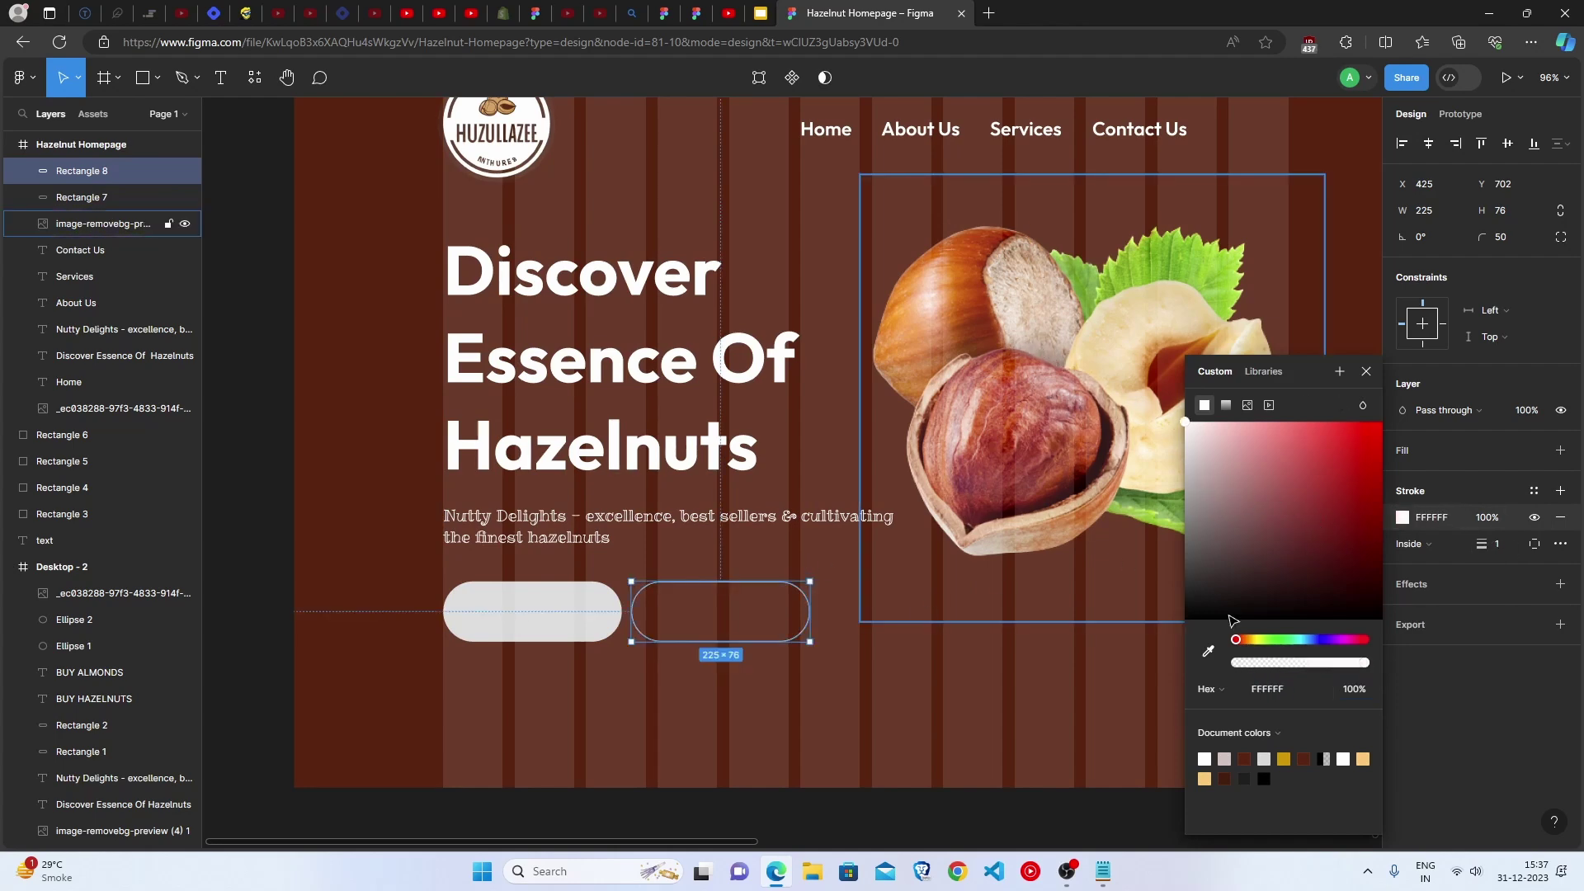
{"action": "left_click_drag", "start_coordinate": [1485, 544], "coordinate": [1496, 544]}
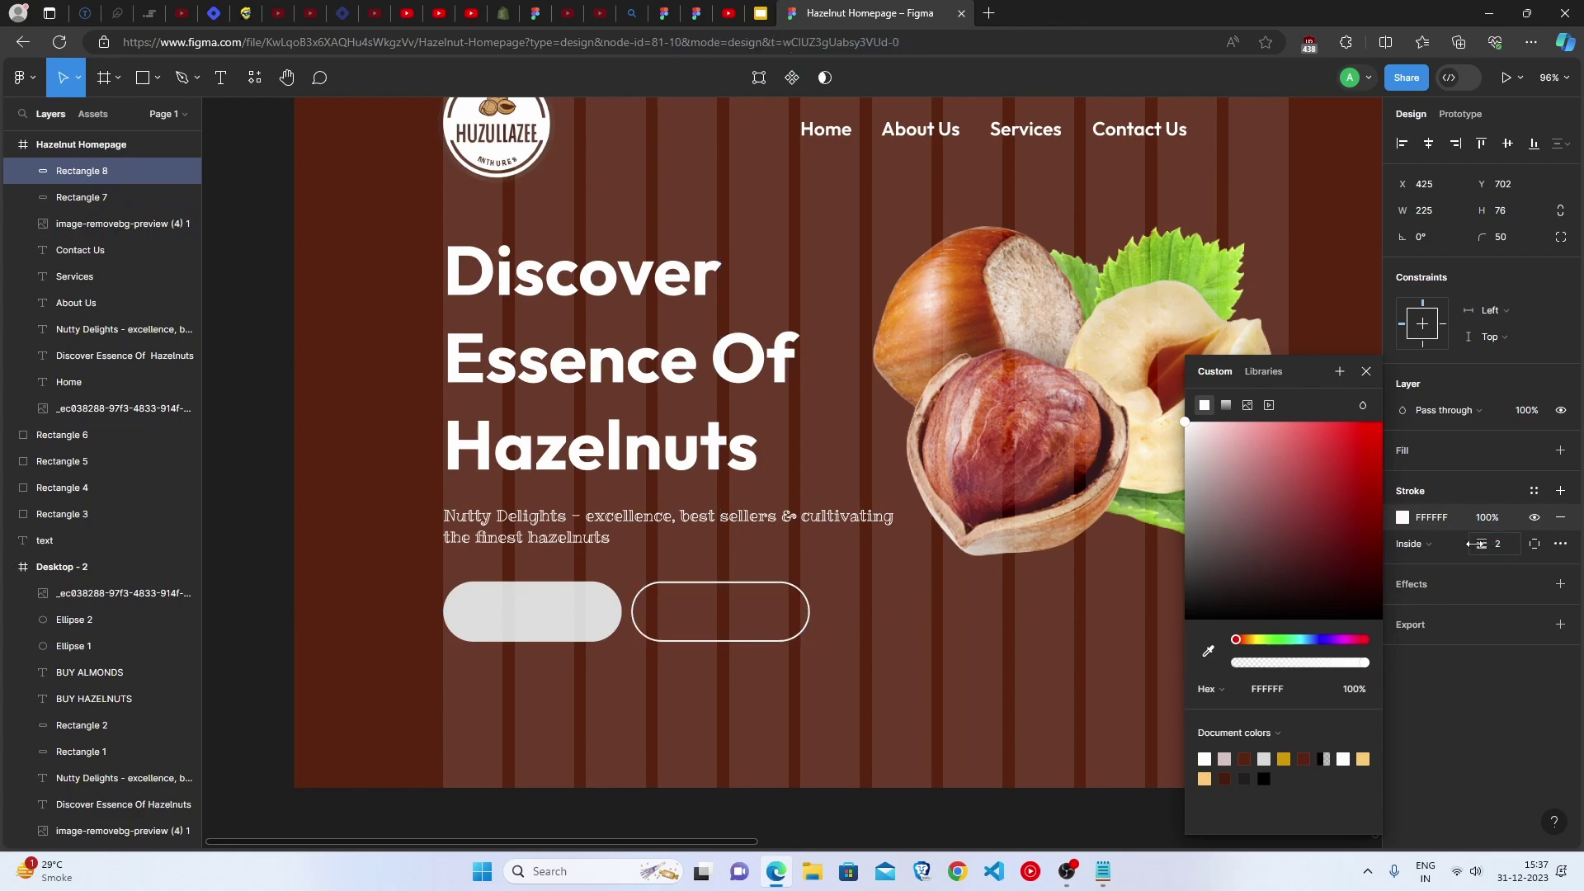
{"action": "left_click", "coordinate": [820, 683]}
Duplicate the Home navigation label onto the filled button
{"action": "scroll", "coordinate": [820, 413], "scroll_direction": "up", "scroll_amount": 1}
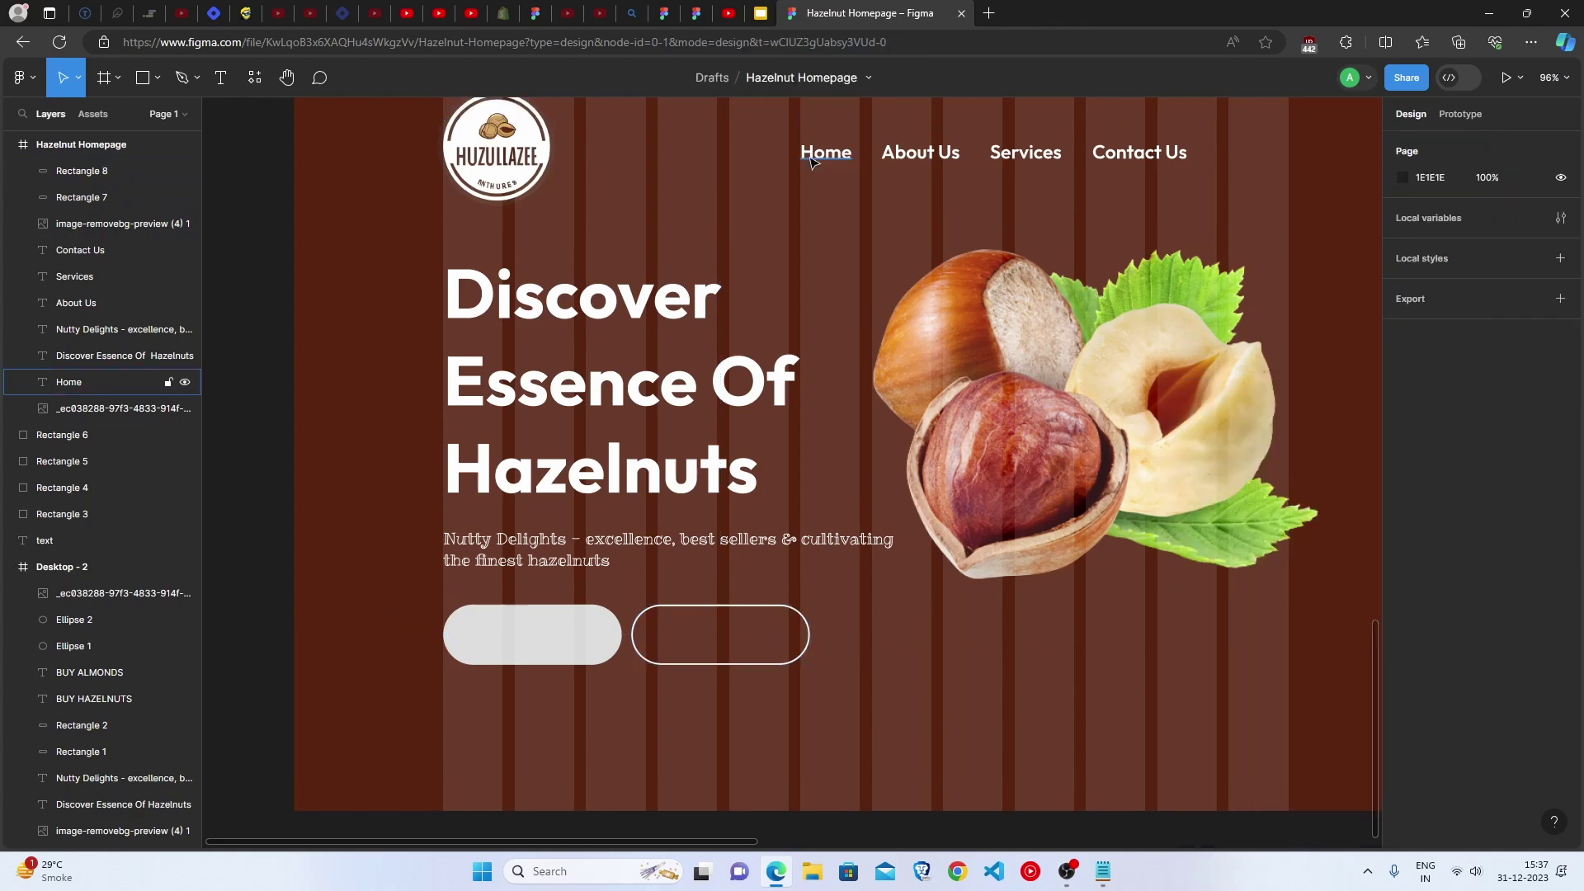
{"action": "left_click", "coordinate": [820, 159]}
{"action": "left_click_drag", "start_coordinate": [833, 154], "coordinate": [542, 620]}
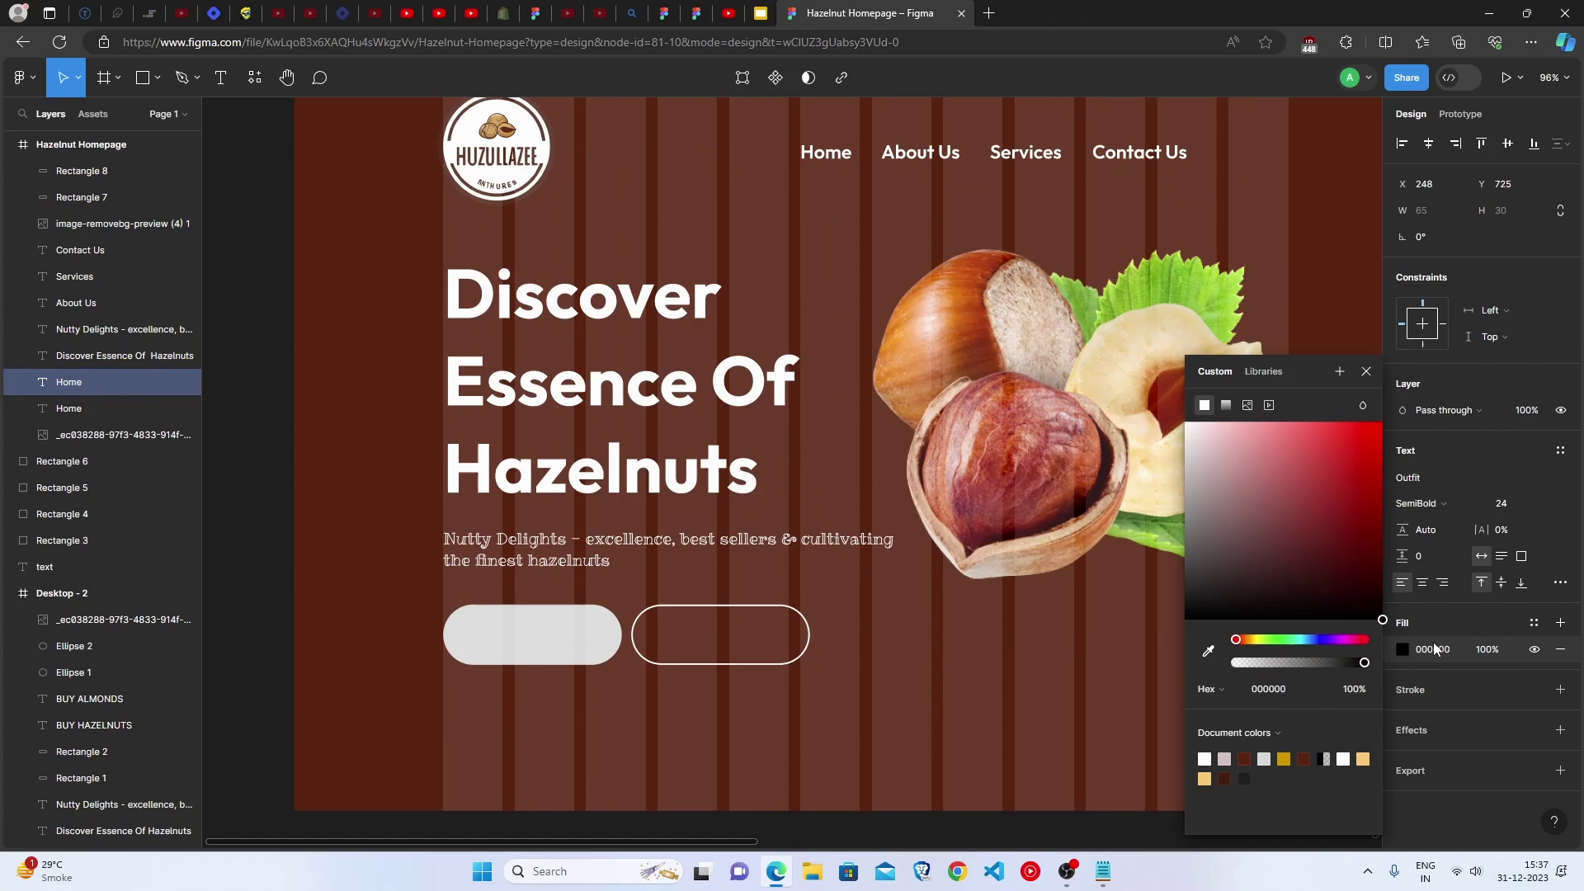
Colour the duplicated Home label 5C2513 and bring its layer to the top of the Hazelnut Homepage frame
{"action": "left_click", "coordinate": [1381, 571]}
{"action": "left_click", "coordinate": [1246, 759]}
{"action": "left_click_drag", "start_coordinate": [107, 382], "coordinate": [107, 170]}
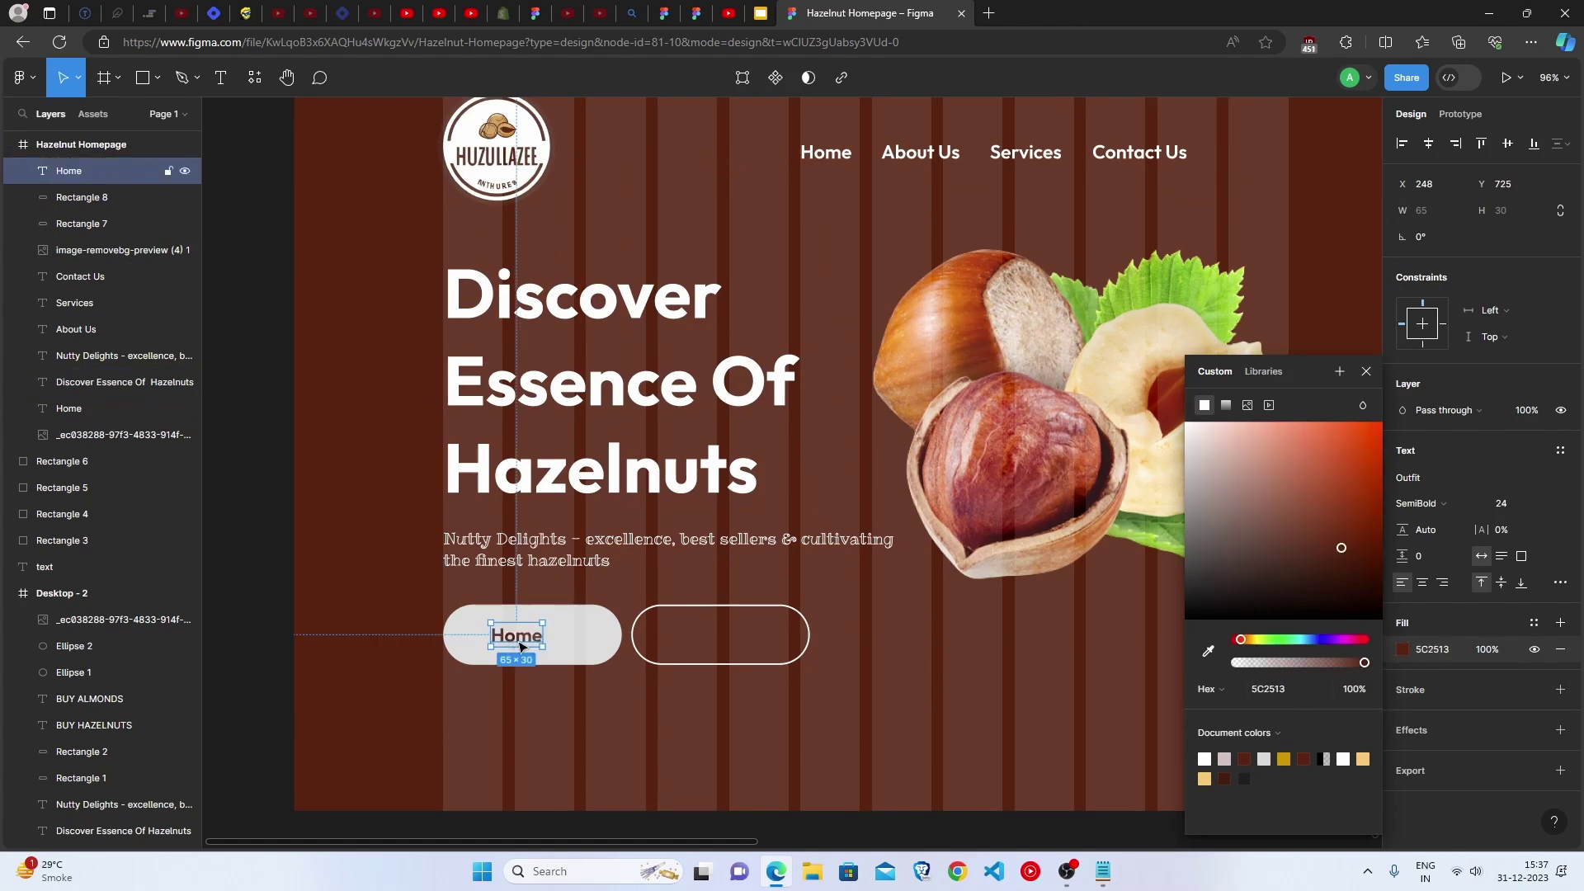
Replace the button label's text with "BUY HAZELNUTS" and set its font size to 20
{"action": "double_click", "coordinate": [518, 637]}
{"action": "type", "text": "BUY"}
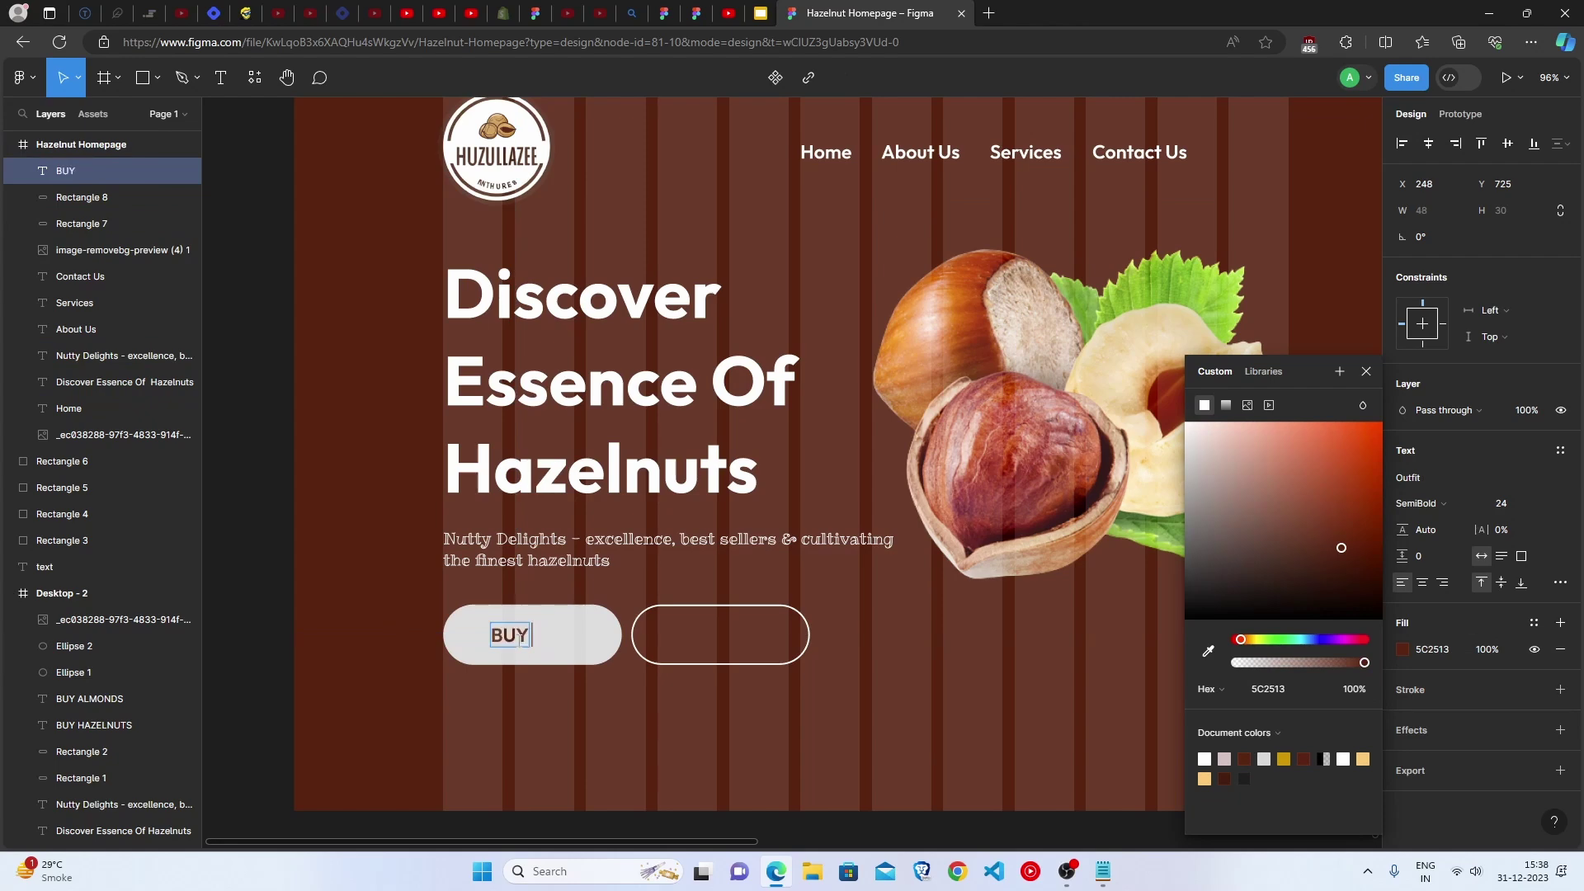
{"action": "type", "text": " HAZELNUTS"}
{"action": "key", "text": "ctrl+a"}
{"action": "left_click", "coordinate": [1549, 505]}
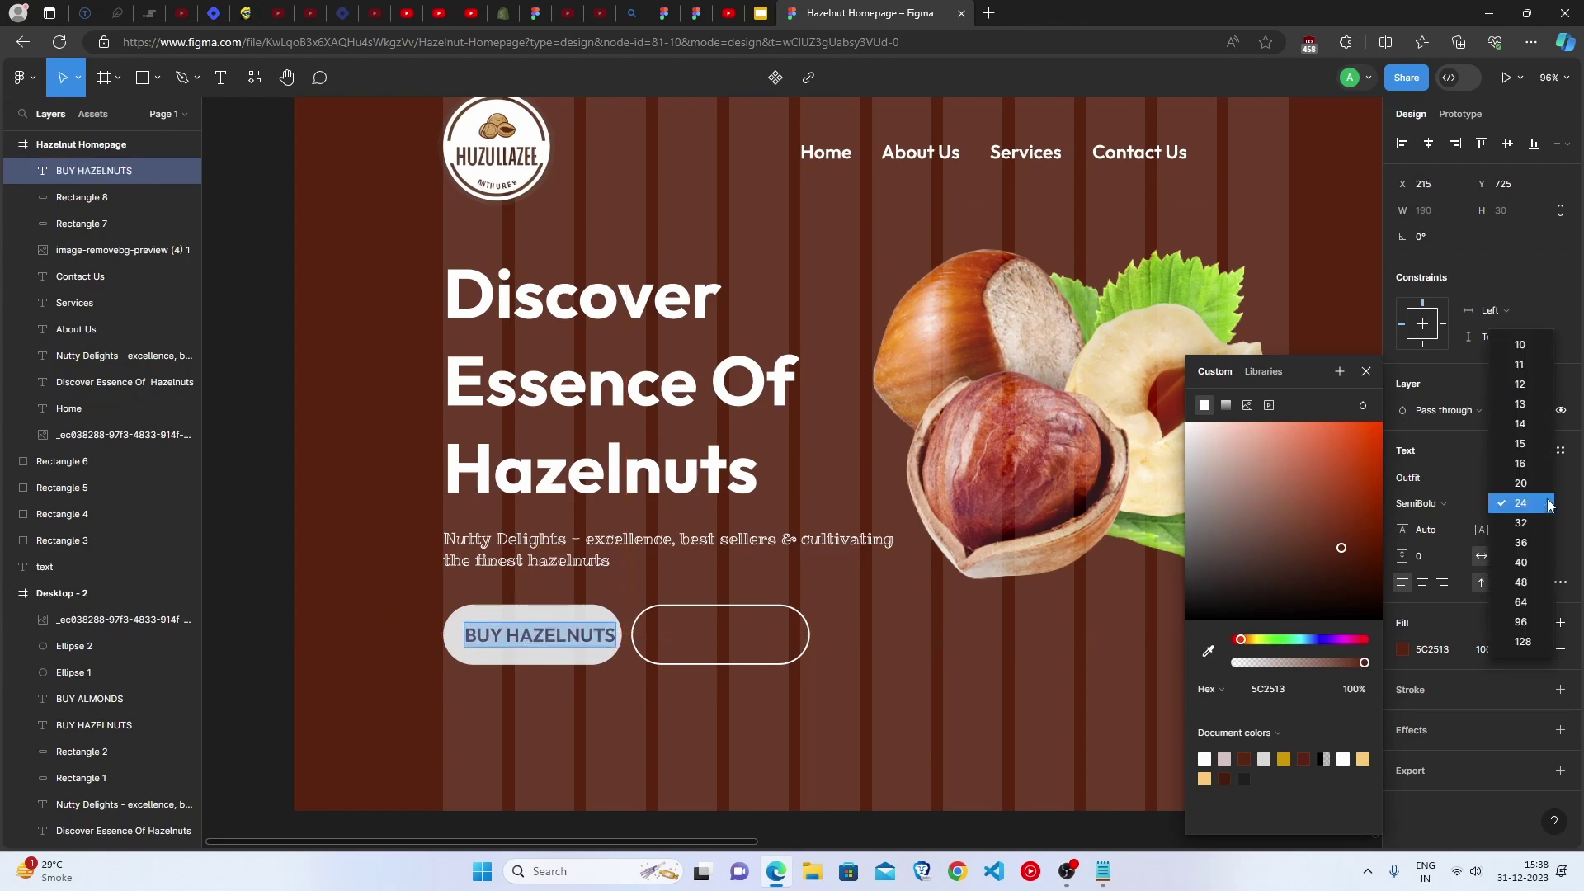
{"action": "left_click", "coordinate": [1544, 489]}
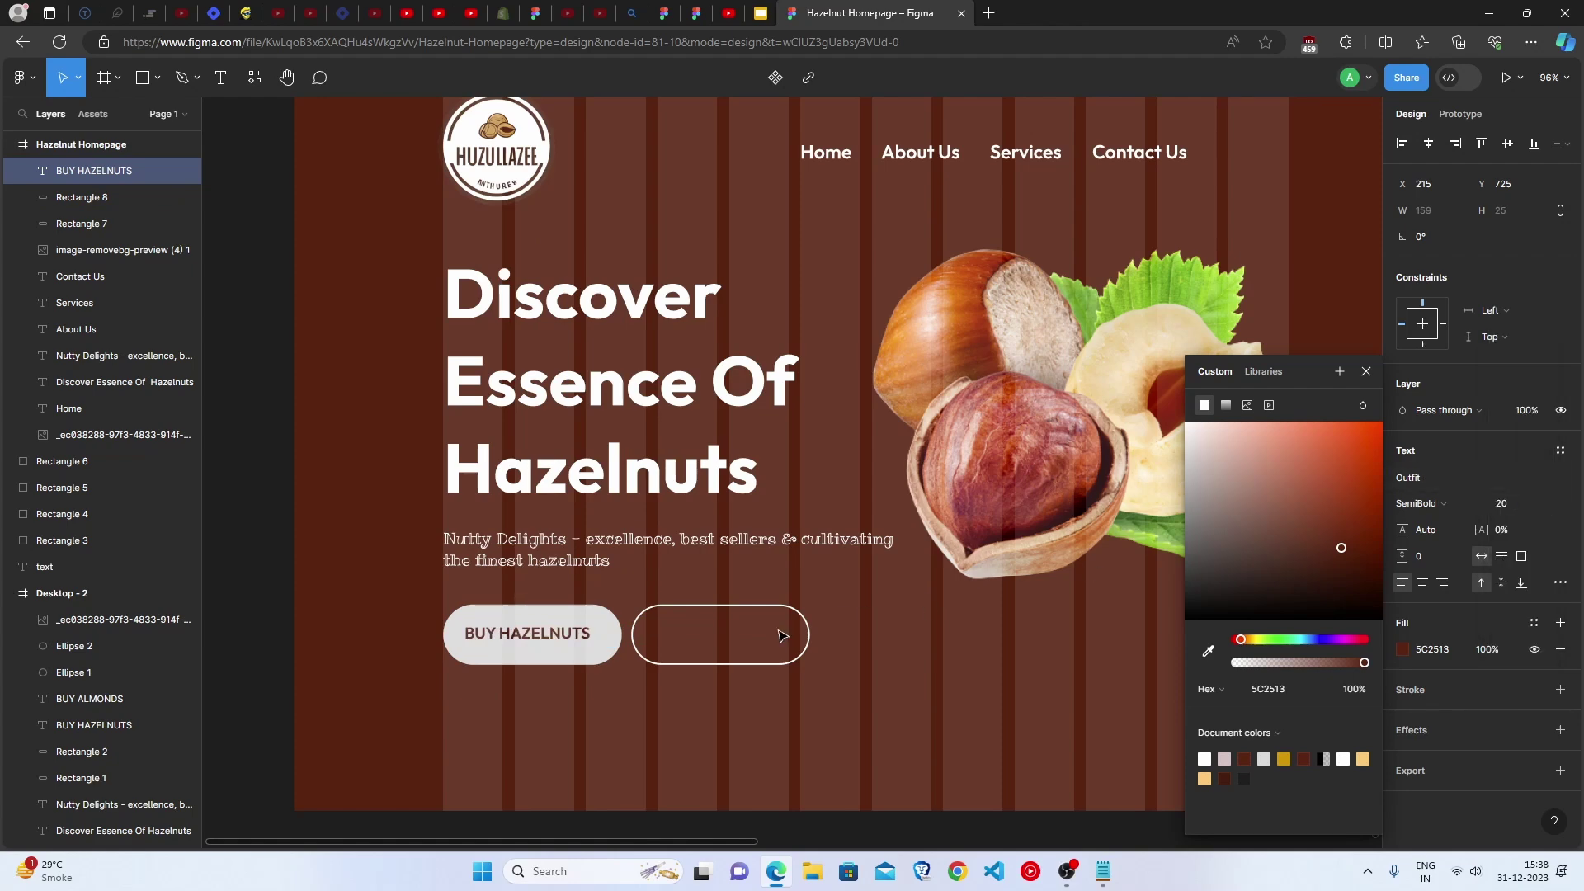
Set the BUY HAZELNUTS label's letter spacing to 3% and centre the label within the filled button
{"action": "left_click", "coordinate": [537, 638]}
{"action": "key", "text": "ctrl+a"}
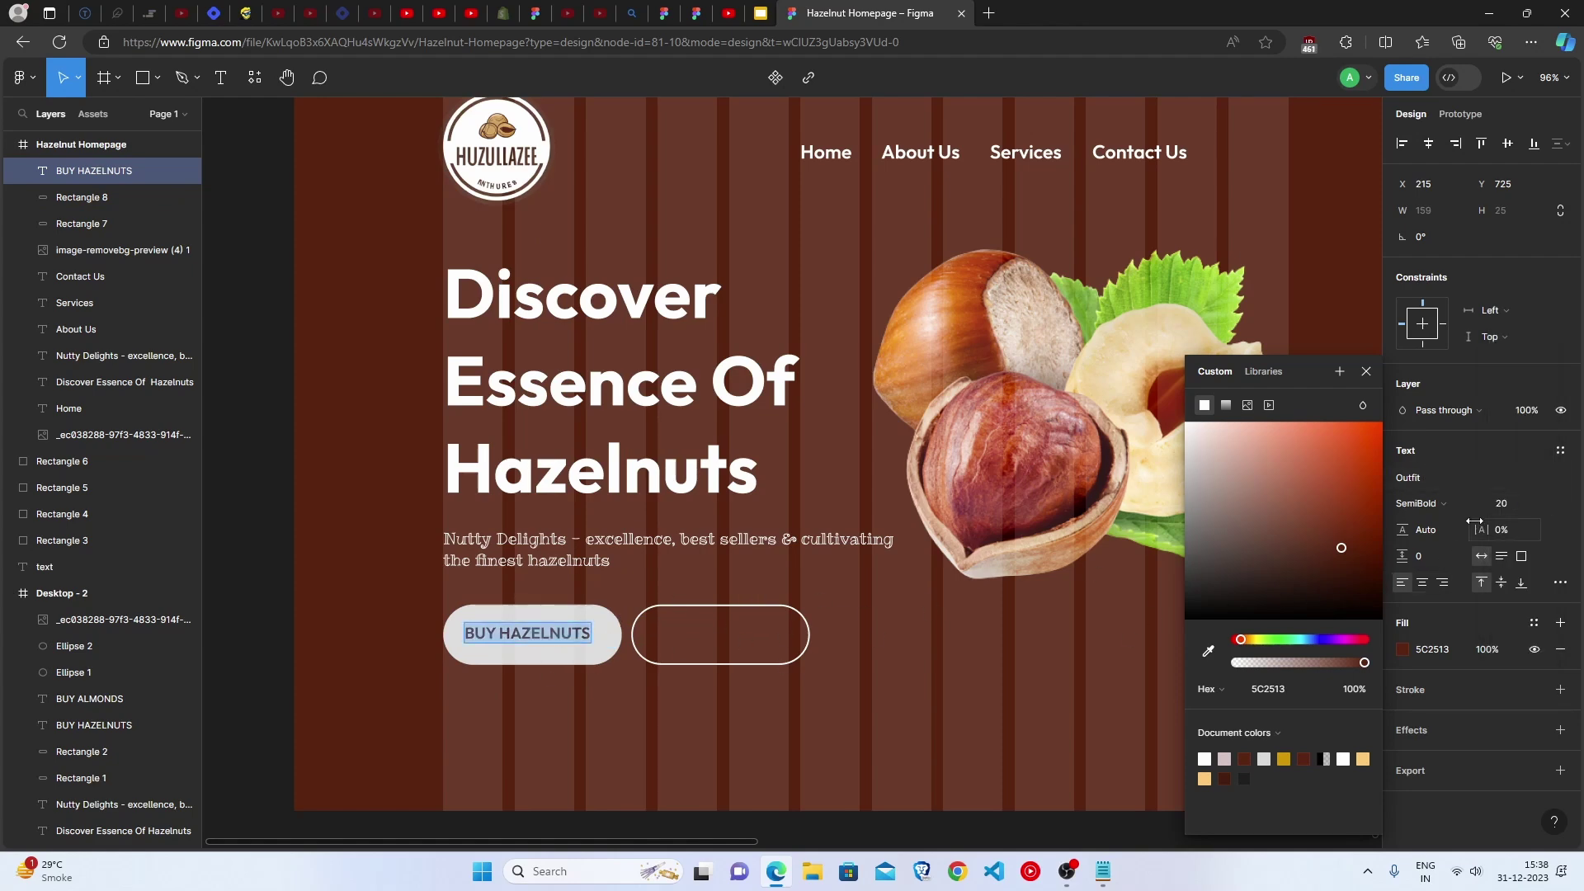
{"action": "left_click_drag", "start_coordinate": [1486, 533], "coordinate": [1501, 532]}
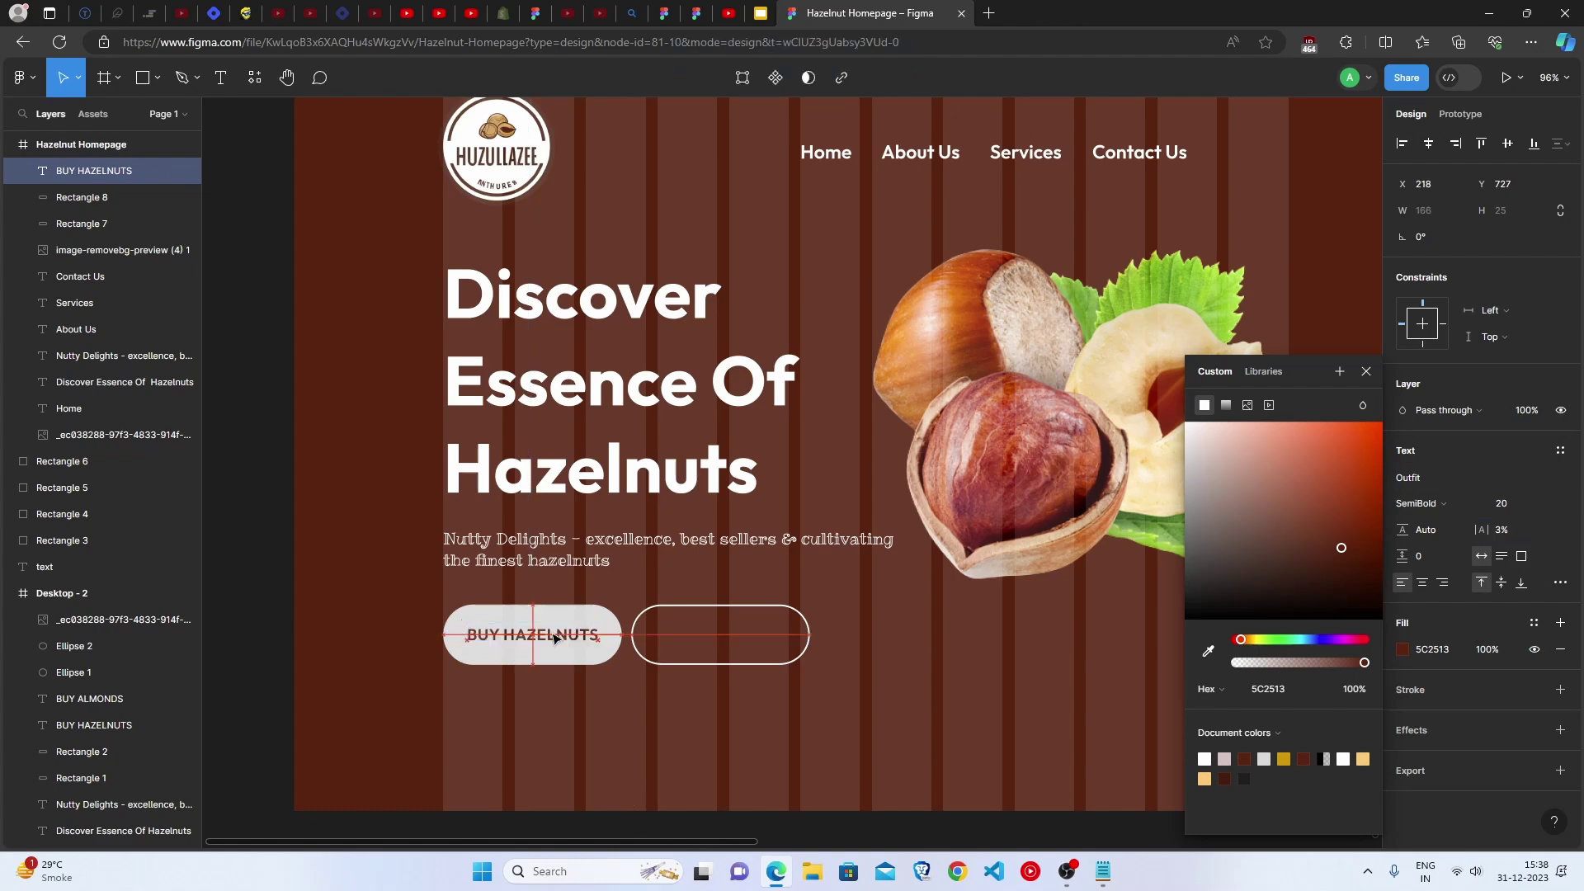
{"action": "left_click", "coordinate": [627, 755]}
Duplicate the BUY HAZELNUTS label onto the outlined button at X 458, Y 726 and colour the copy white FFFFFF
{"action": "left_click_drag", "start_coordinate": [545, 526], "coordinate": [803, 526]}
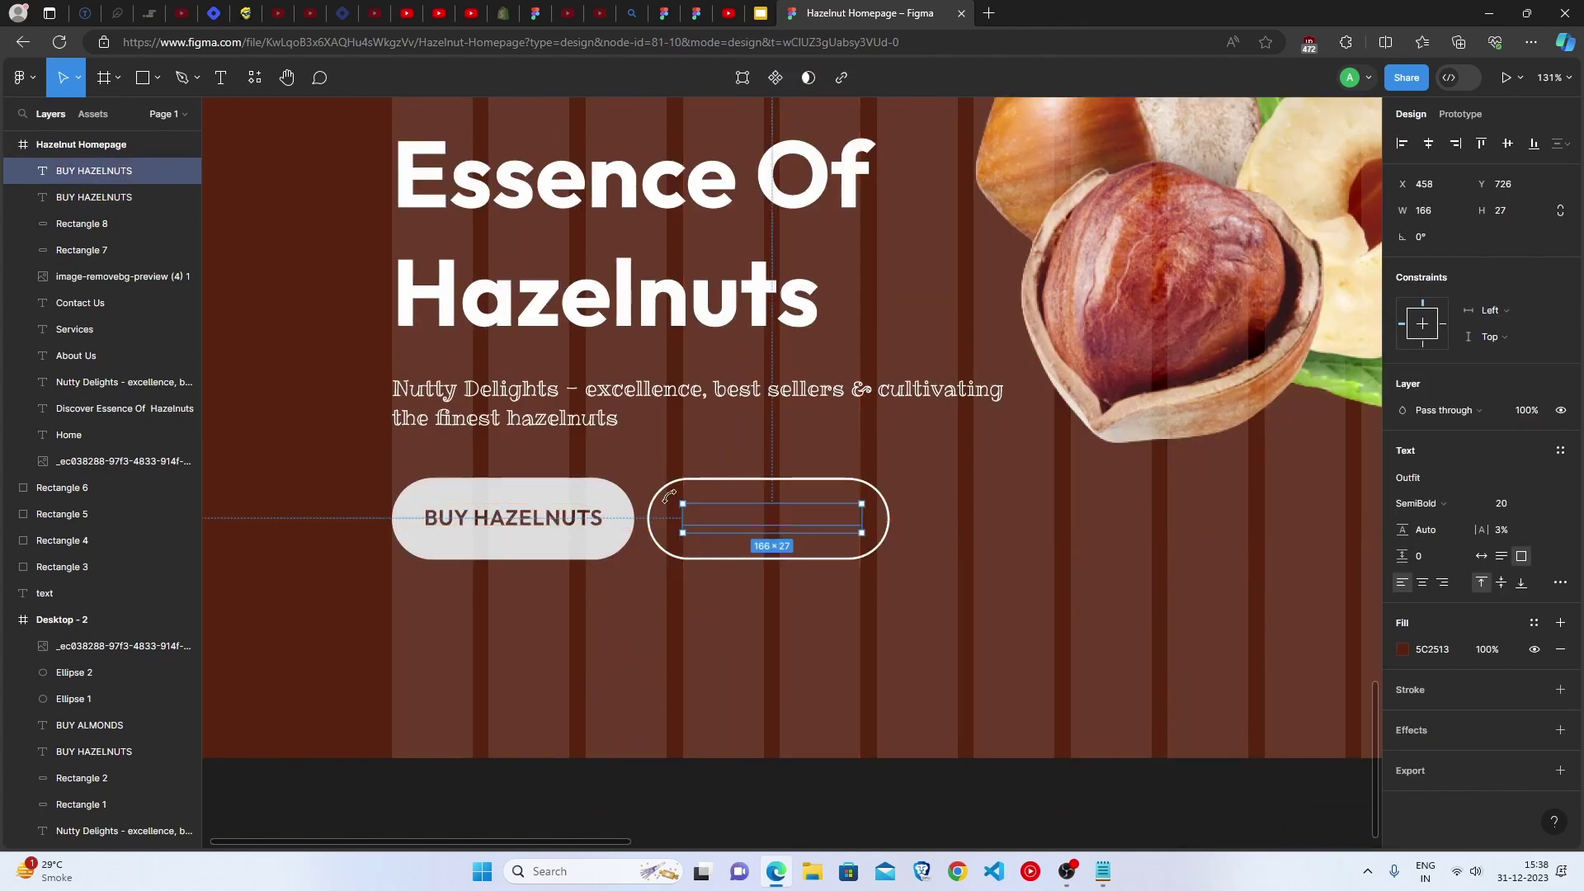
{"action": "left_click", "coordinate": [1404, 651]}
{"action": "left_click_drag", "start_coordinate": [1270, 519], "coordinate": [1038, 360]}
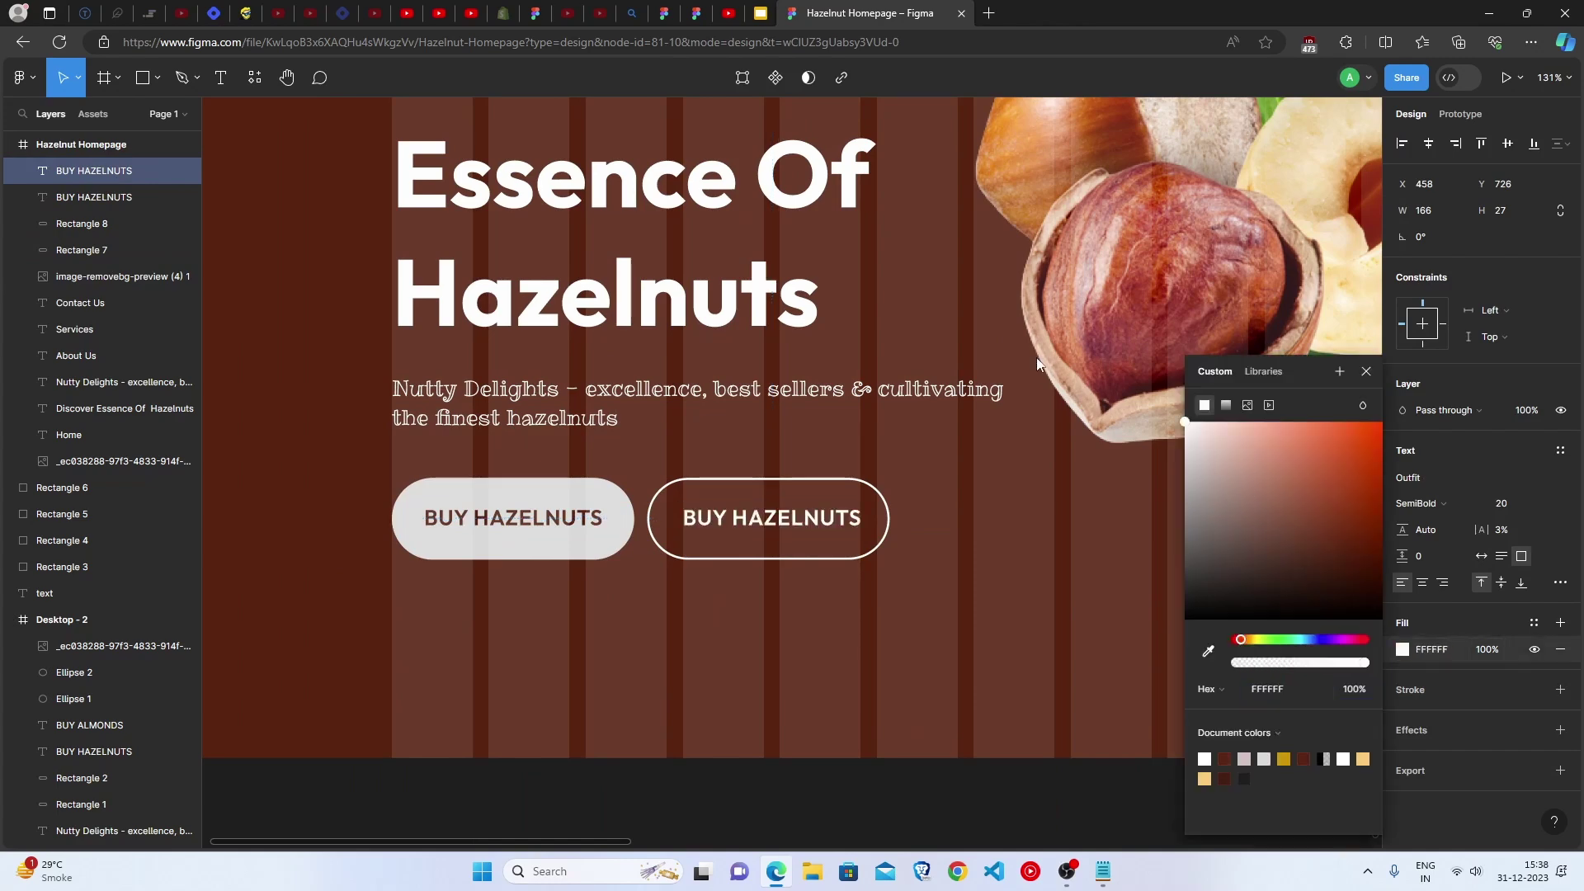
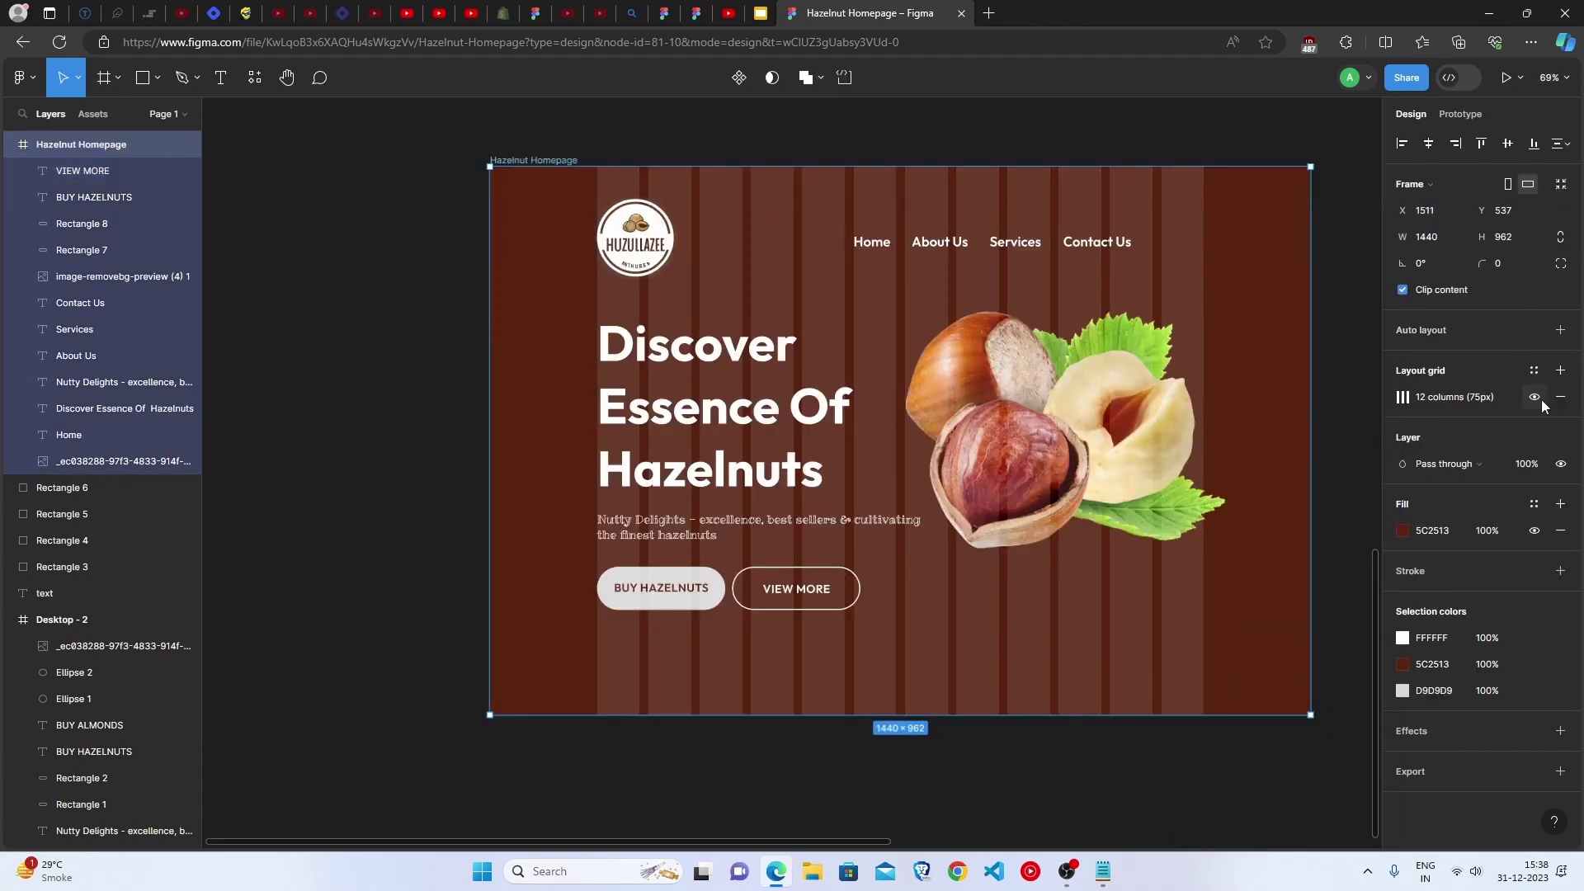
Hide the 12-column layout grid of the Hazelnut Homepage frame
{"action": "left_click", "coordinate": [1534, 397]}
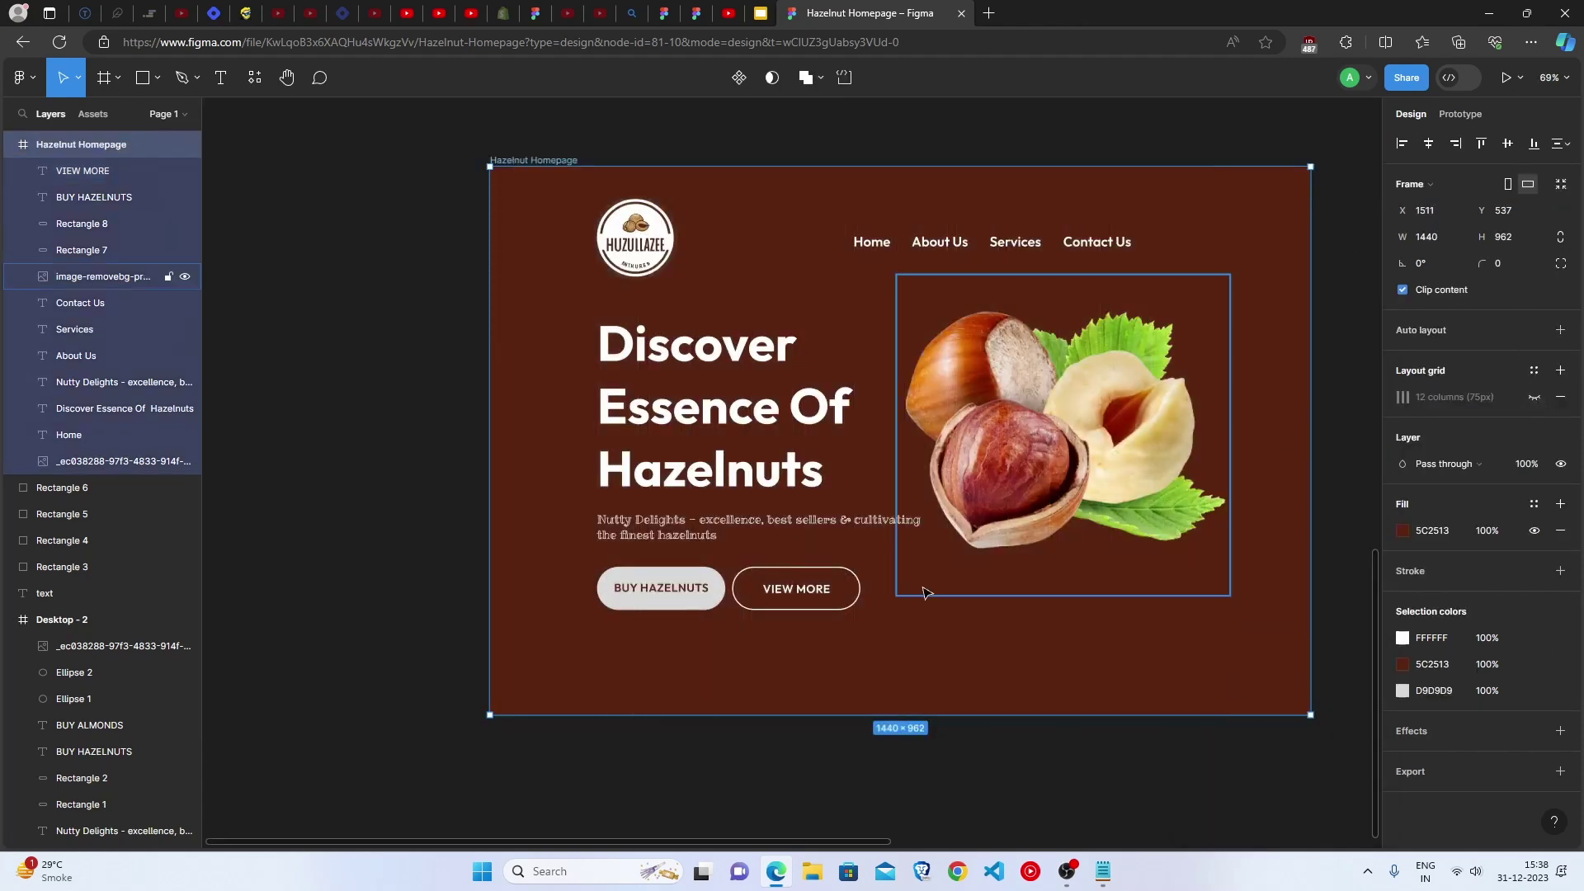
{"action": "scroll", "coordinate": [926, 592], "scroll_direction": "up", "scroll_amount": 3}
{"action": "scroll", "coordinate": [926, 593], "scroll_direction": "down", "scroll_amount": 3}
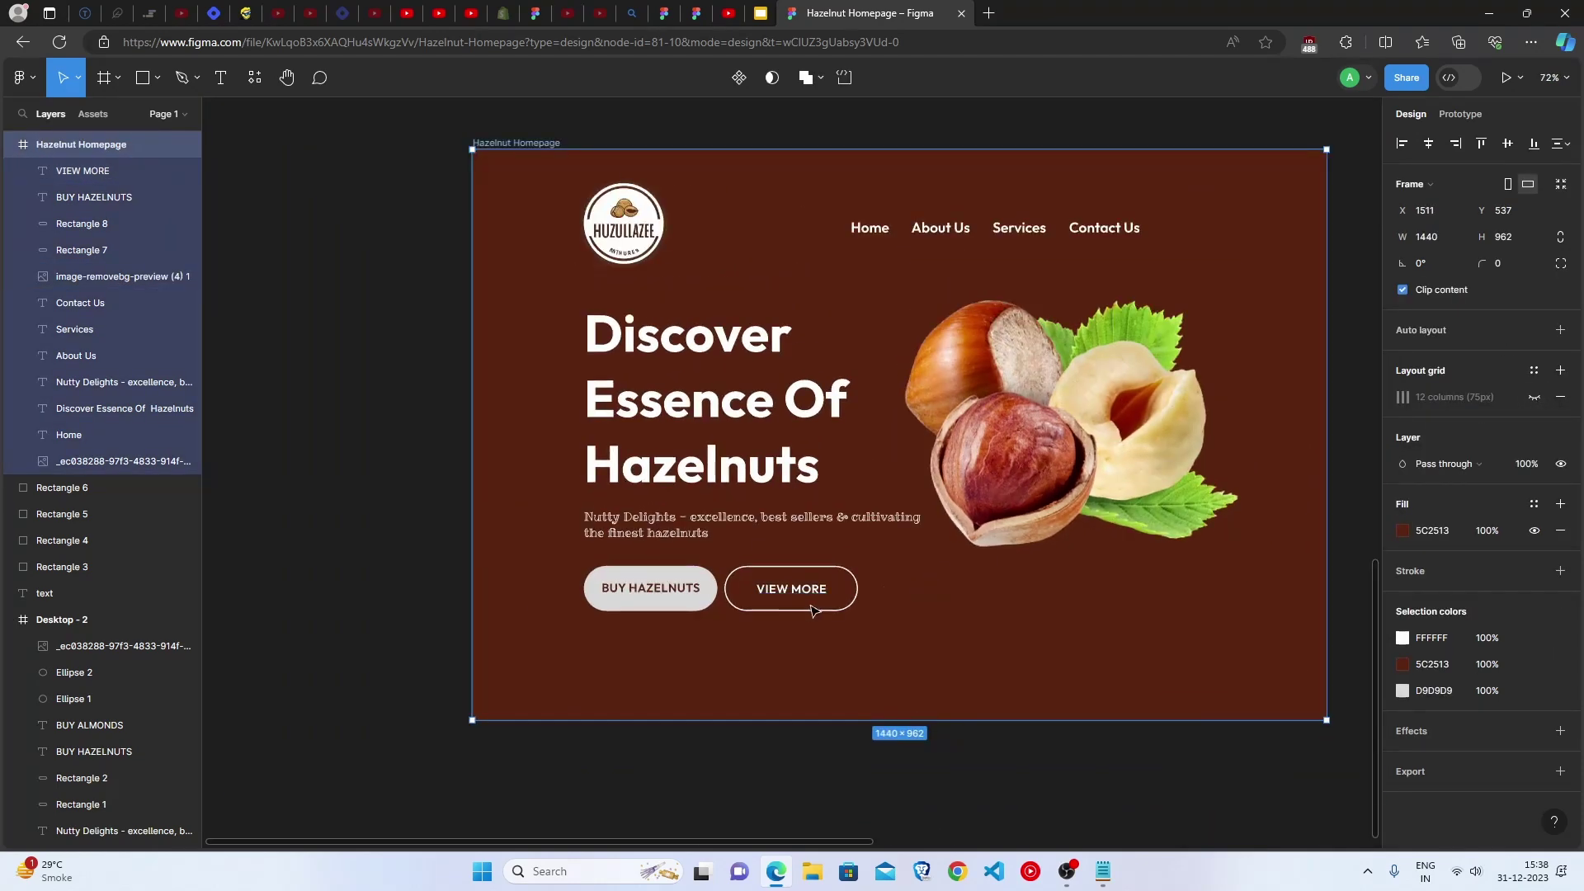
{"action": "scroll", "coordinate": [817, 610], "scroll_direction": "right", "scroll_amount": 2}
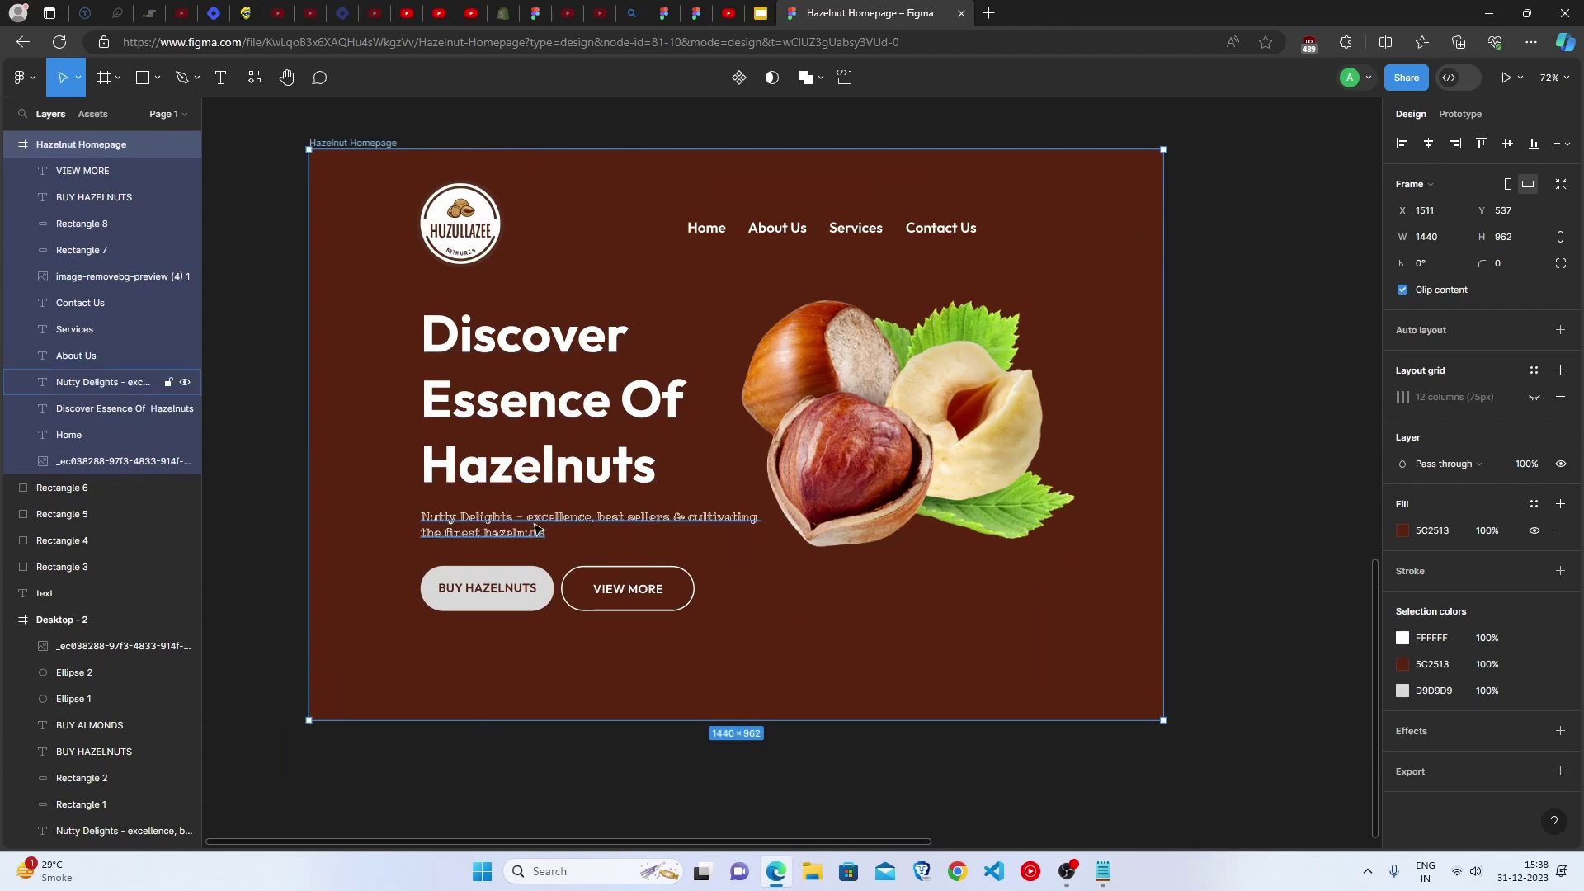
Compare the Hazelnut Homepage frame with the Desktop - 2 reference, including its blurred background ellipses and the colour swatches
{"action": "scroll", "coordinate": [399, 245], "scroll_direction": "down", "scroll_amount": 5}
{"action": "scroll", "coordinate": [495, 330], "scroll_direction": "up", "scroll_amount": 3}
{"action": "scroll", "coordinate": [564, 378], "scroll_direction": "up", "scroll_amount": 4}
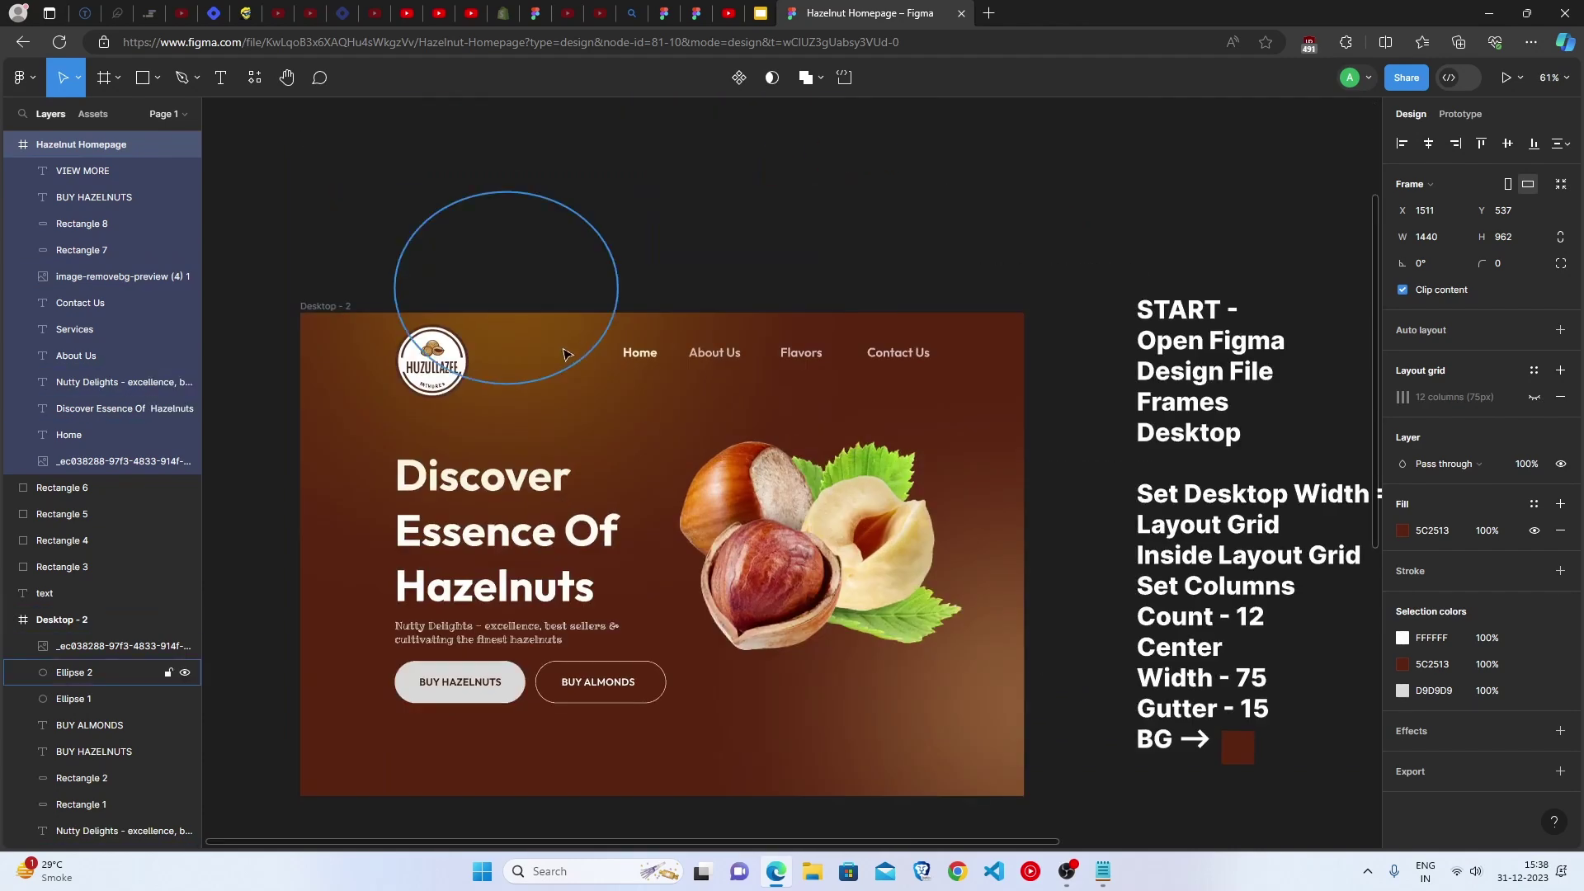
{"action": "scroll", "coordinate": [858, 694], "scroll_direction": "down", "scroll_amount": 5}
{"action": "scroll", "coordinate": [858, 694], "scroll_direction": "down", "scroll_amount": 3}
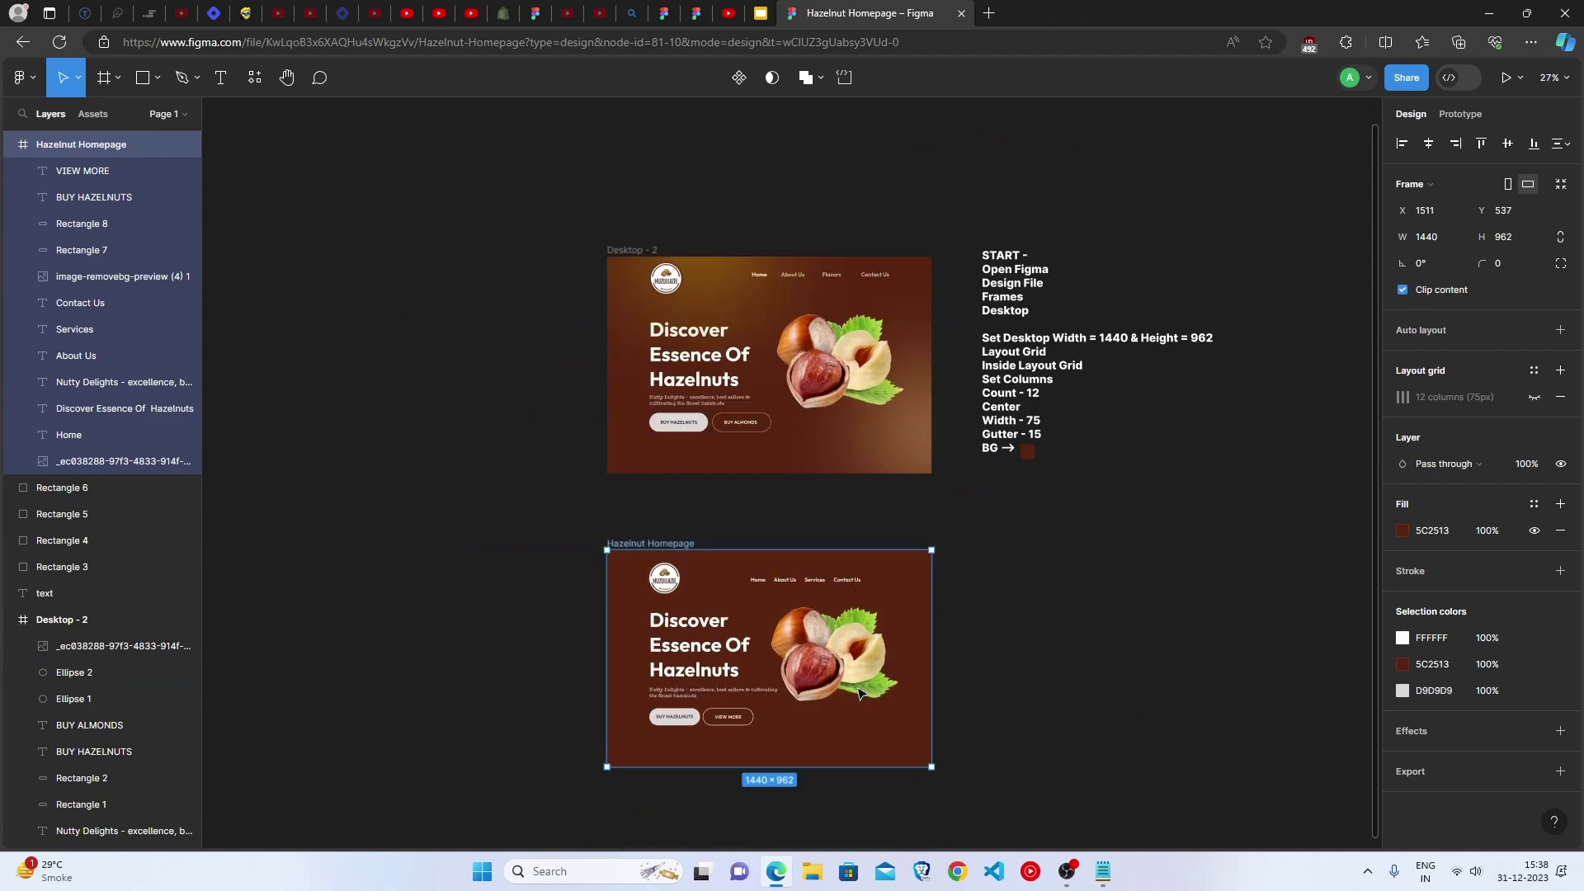
{"action": "scroll", "coordinate": [859, 693], "scroll_direction": "up", "scroll_amount": 3}
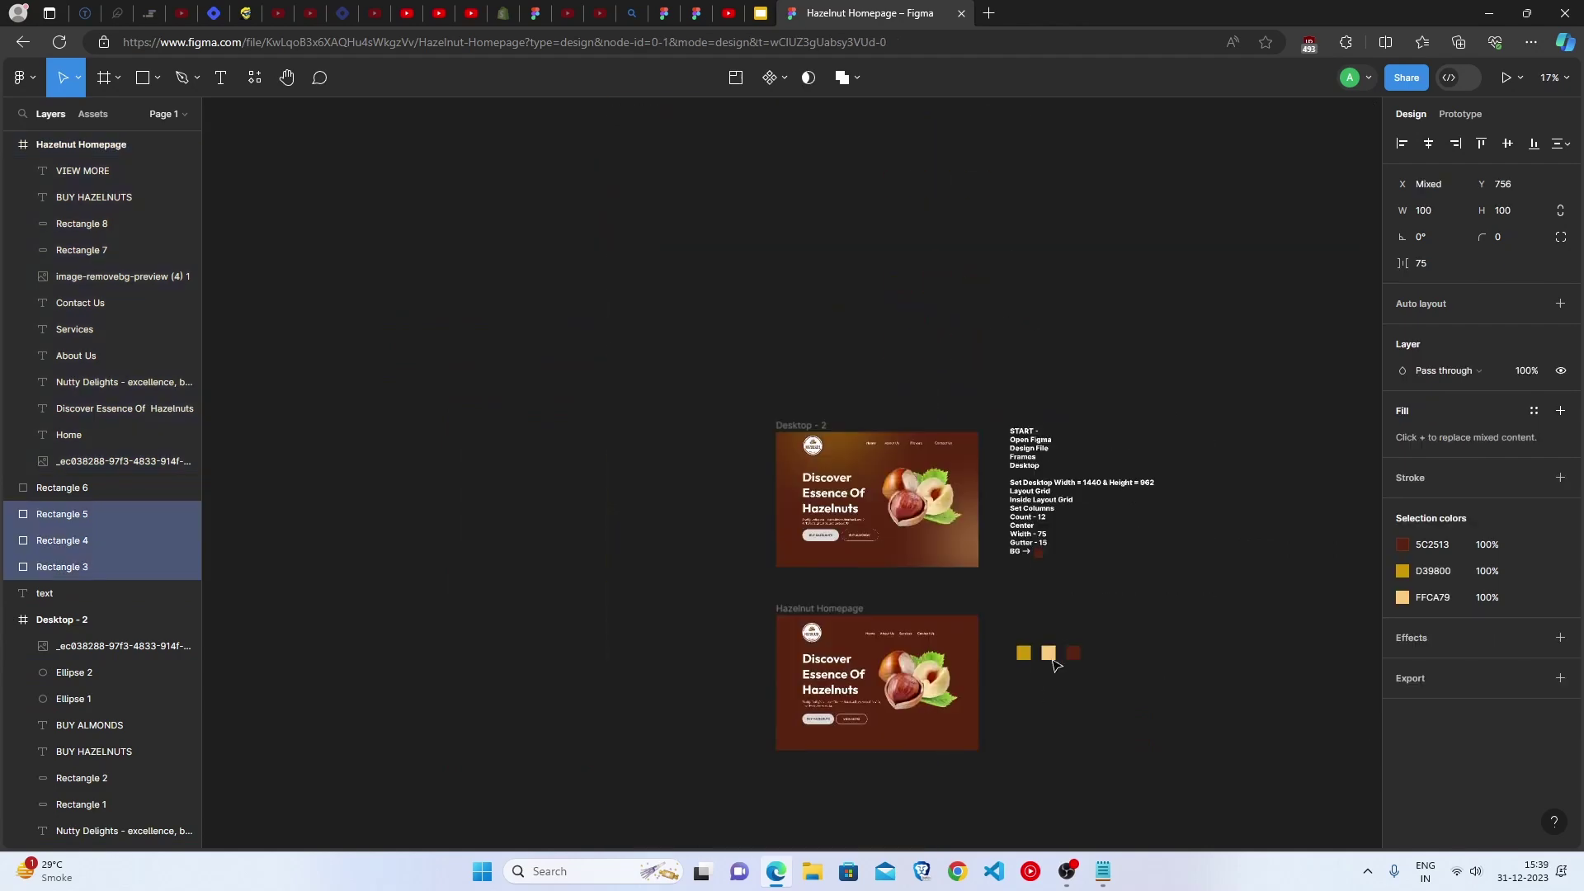
{"action": "scroll", "coordinate": [1053, 663], "scroll_direction": "up", "scroll_amount": 5}
{"action": "scroll", "coordinate": [842, 651], "scroll_direction": "down", "scroll_amount": 3}
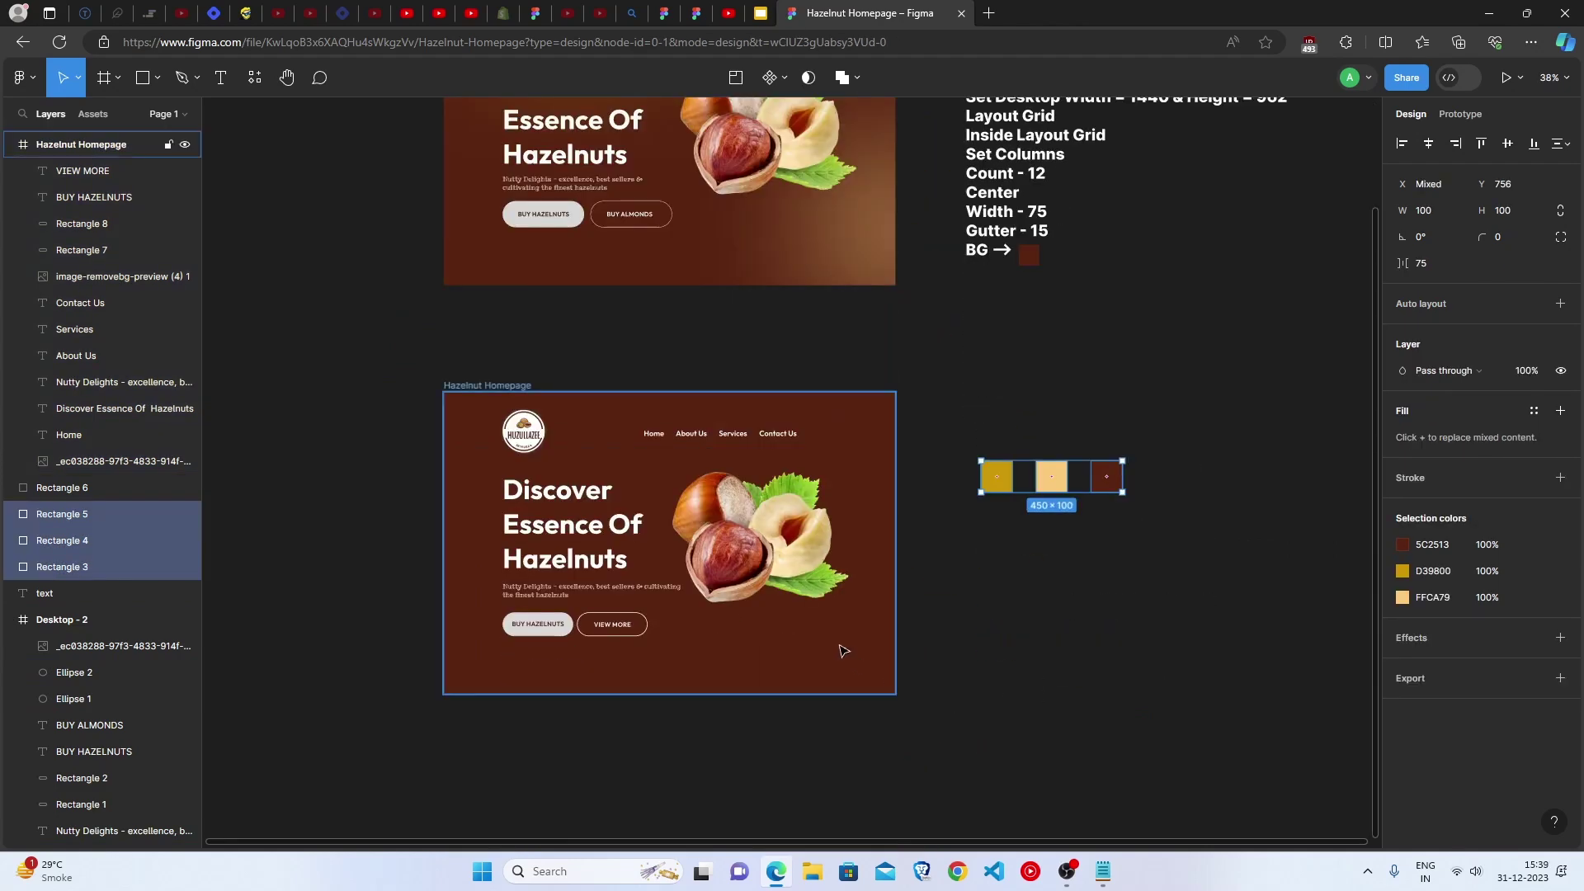
Draw an ellipse about 228 × 201 between the logo and the Home link in the Hazelnut Homepage frame
{"action": "scroll", "coordinate": [841, 651], "scroll_direction": "up", "scroll_amount": 5}
{"action": "scroll", "coordinate": [1188, 548], "scroll_direction": "right", "scroll_amount": 1}
{"action": "left_click", "coordinate": [1188, 548]}
{"action": "left_click", "coordinate": [170, 82]}
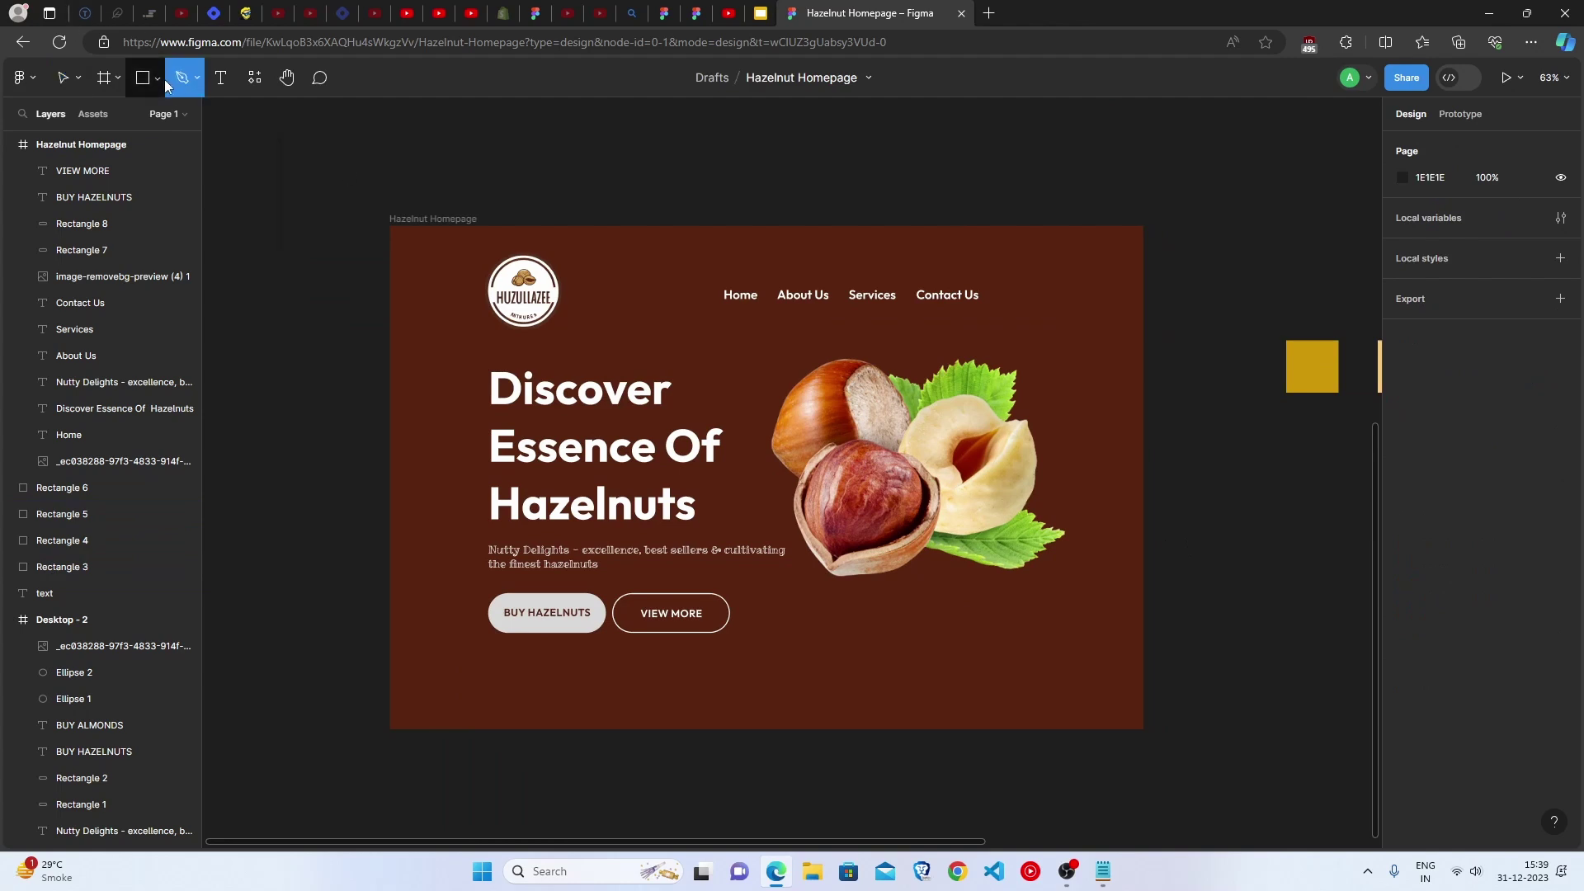
{"action": "left_click", "coordinate": [157, 78]}
{"action": "left_click", "coordinate": [130, 180]}
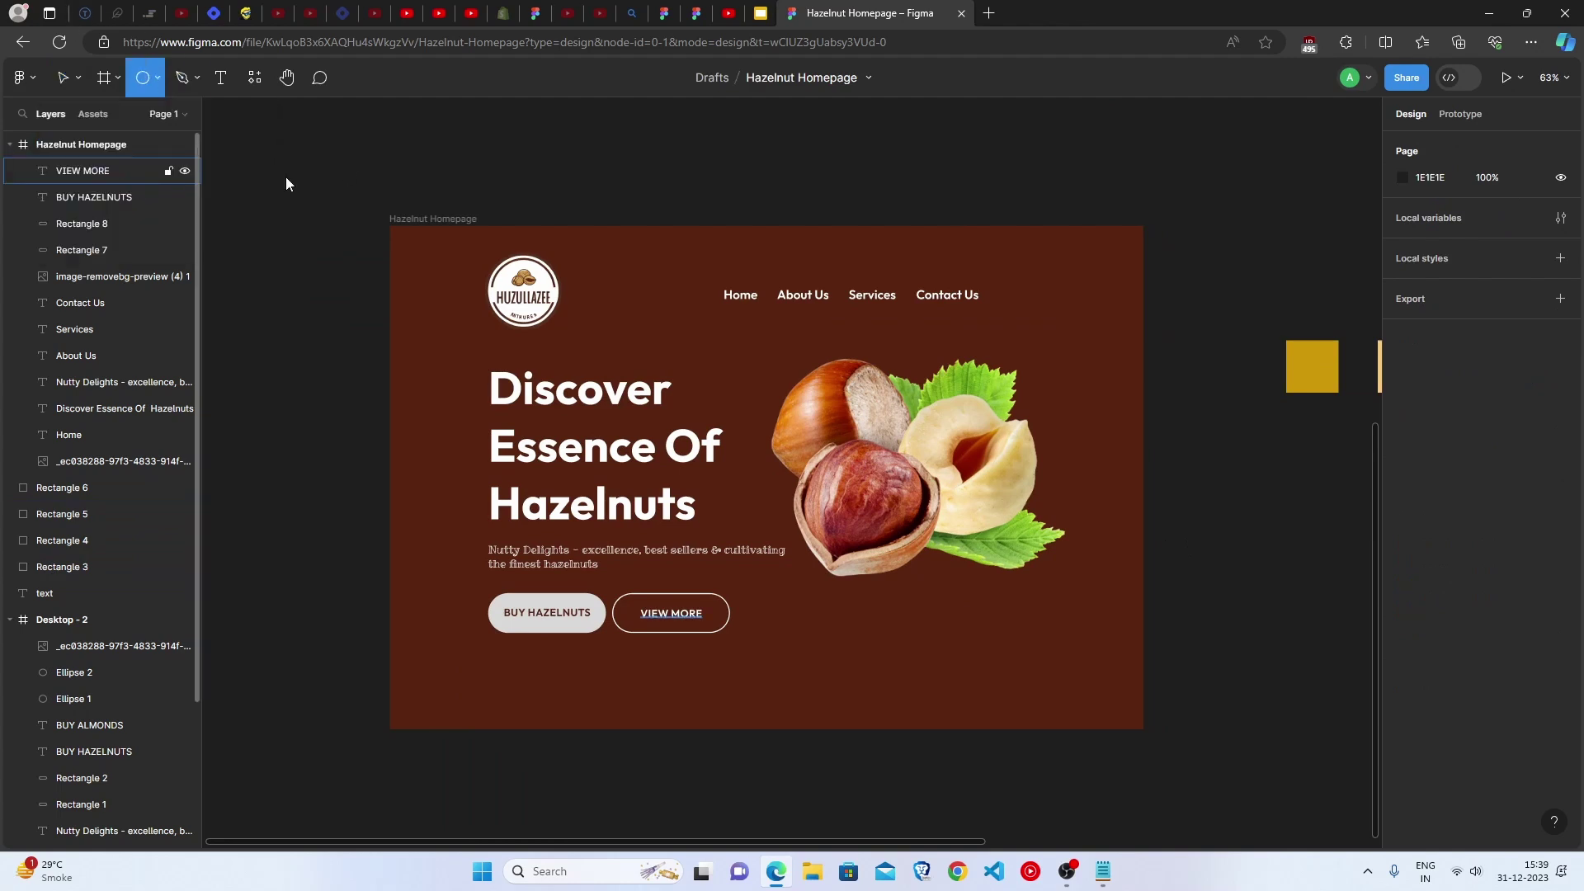
{"action": "left_click_drag", "start_coordinate": [593, 235], "coordinate": [713, 340]}
Fill the ellipse with D39800 sampled from the gold swatch and move it to X 339, Y -65 across the frame's upper edge
{"action": "left_click", "coordinate": [1402, 477]}
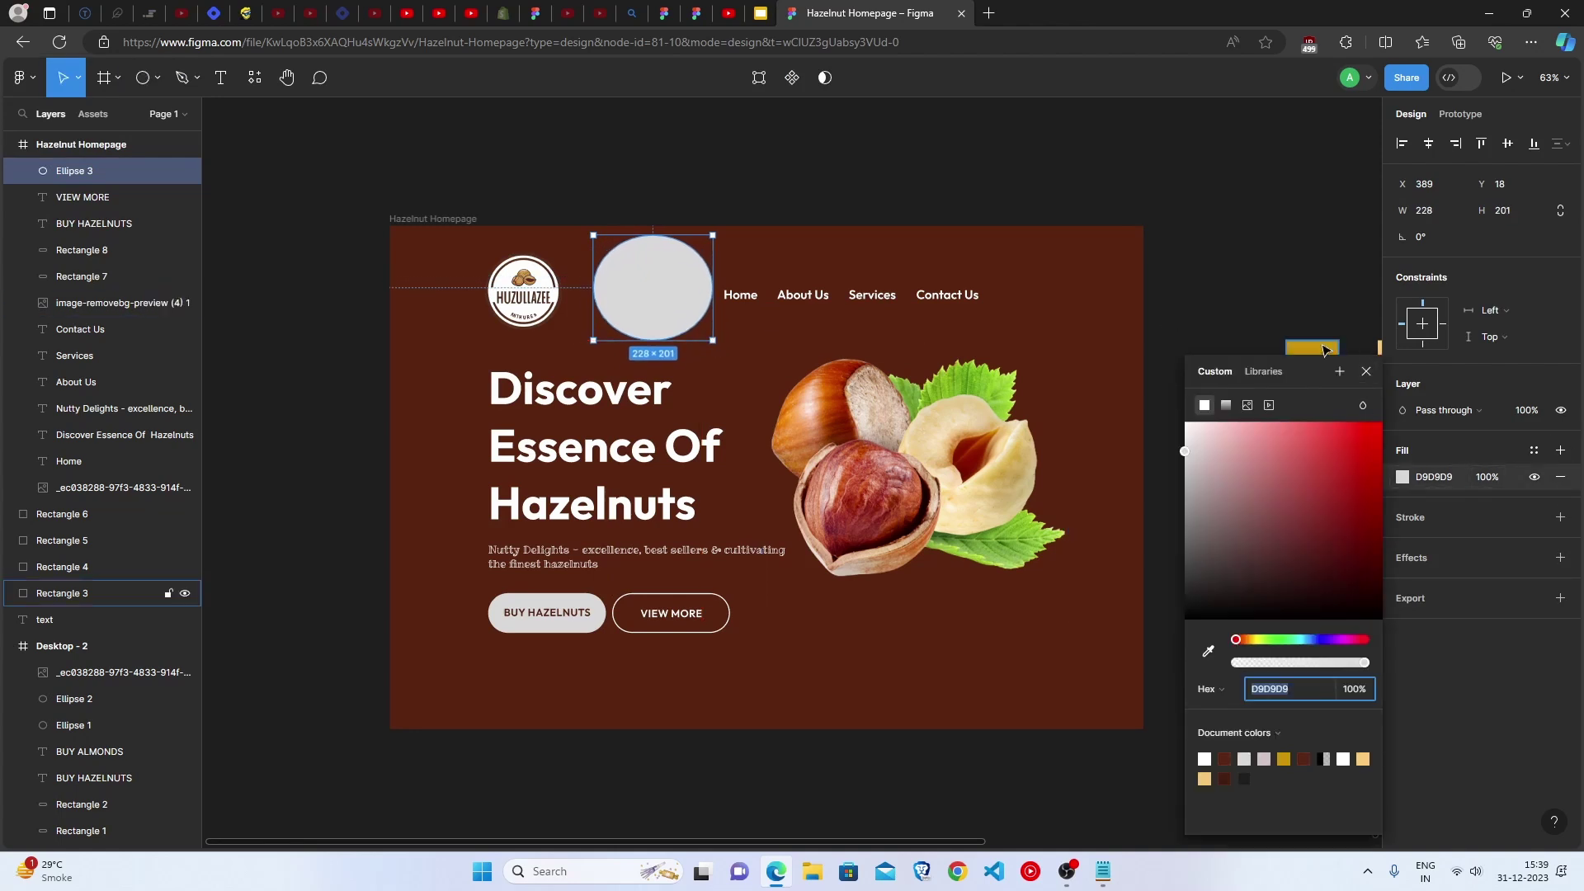
{"action": "left_click", "coordinate": [1208, 651]}
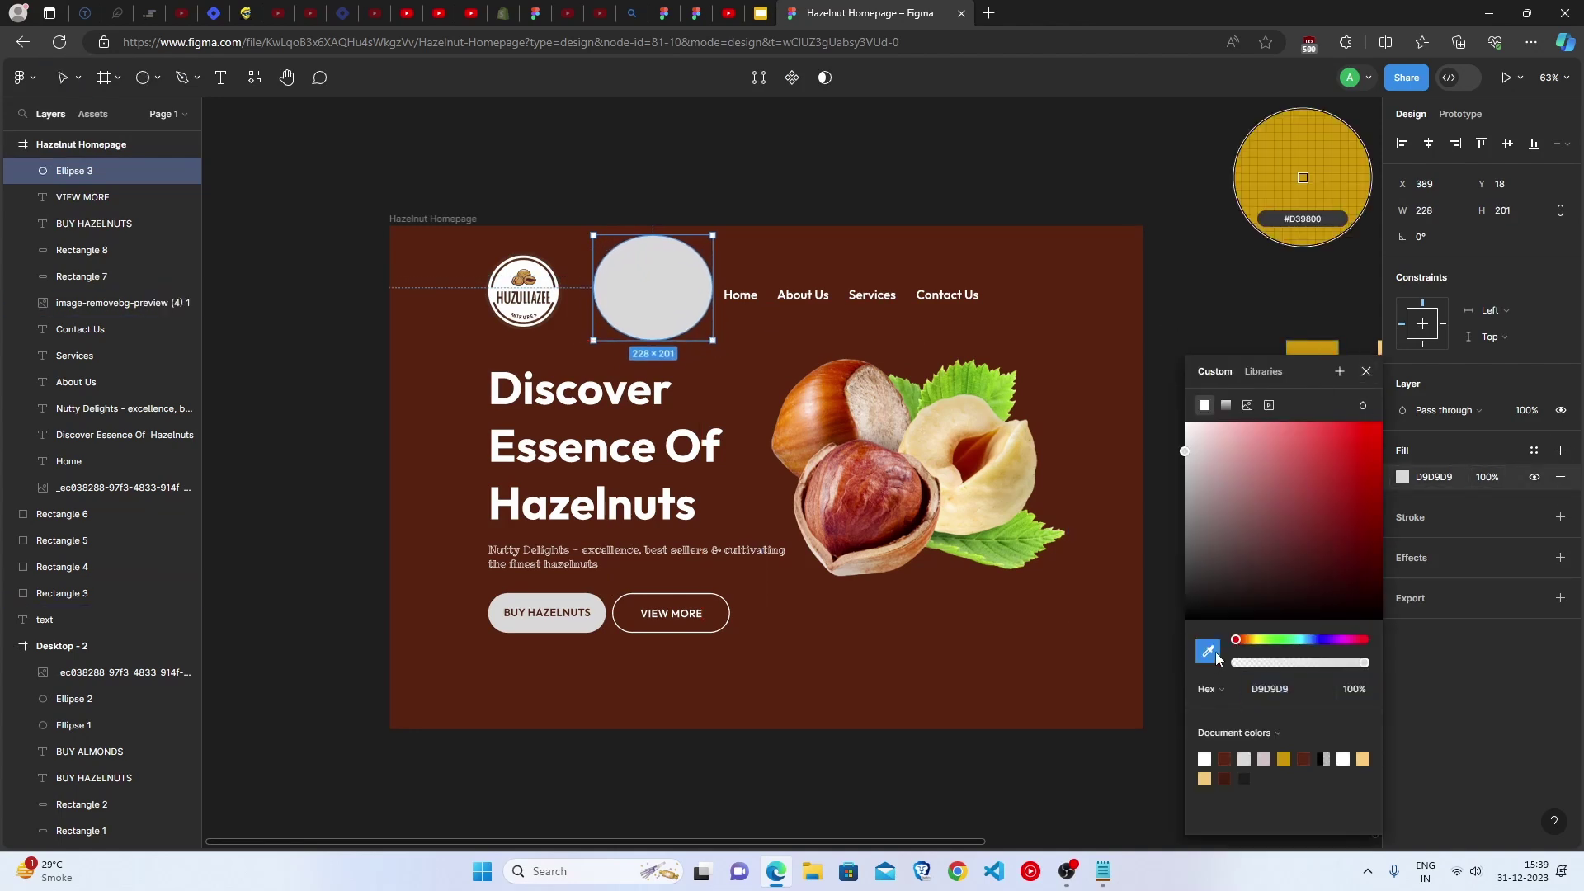
{"action": "left_click", "coordinate": [1321, 350]}
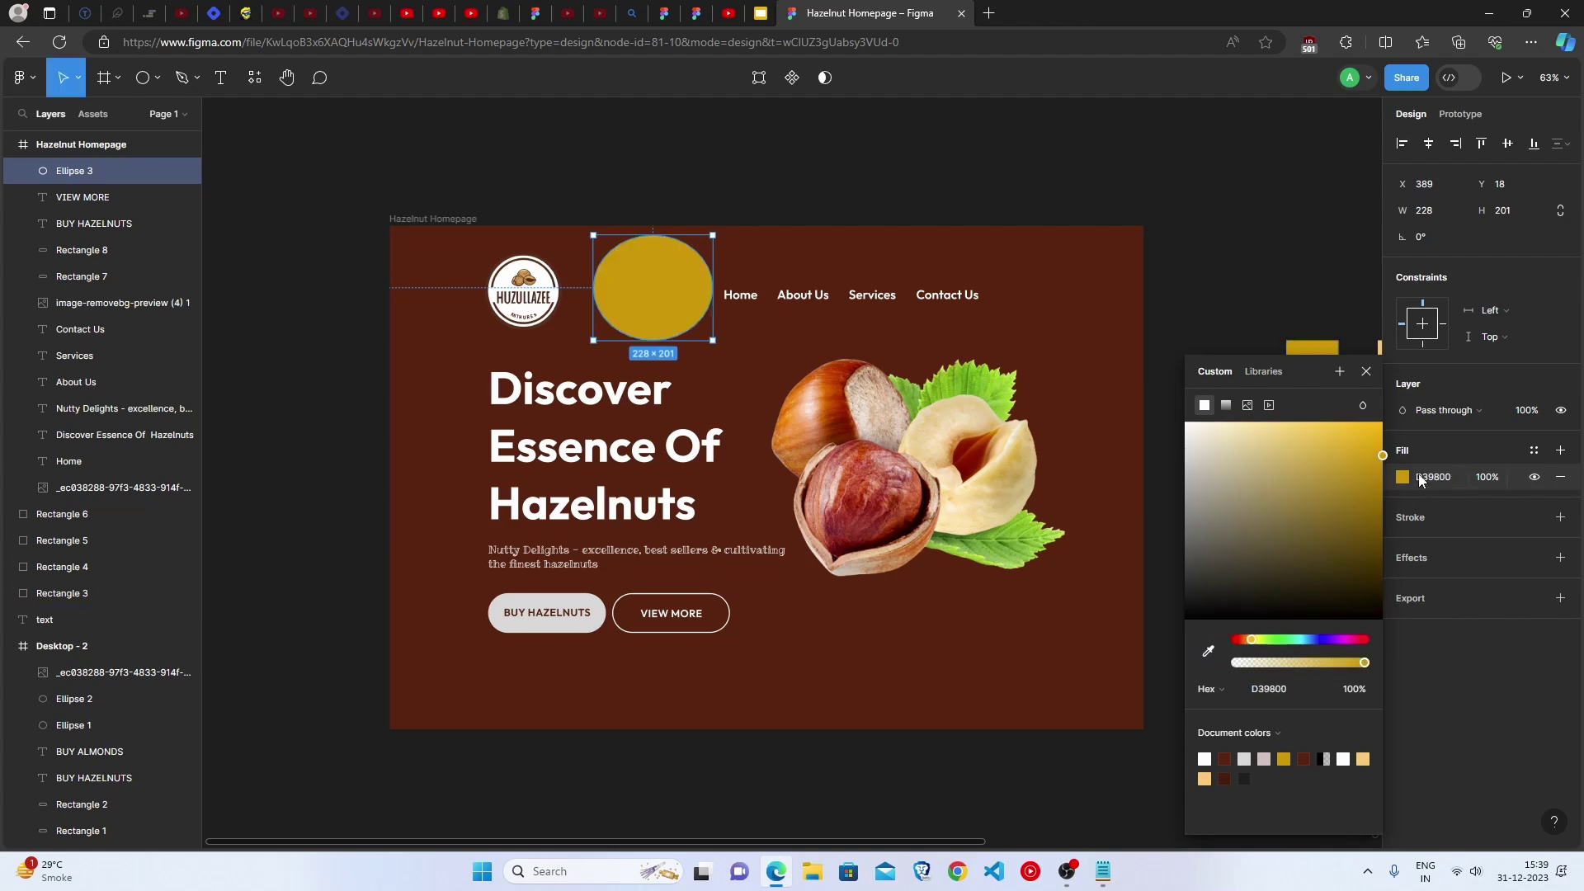
{"action": "left_click_drag", "start_coordinate": [647, 299], "coordinate": [622, 256]}
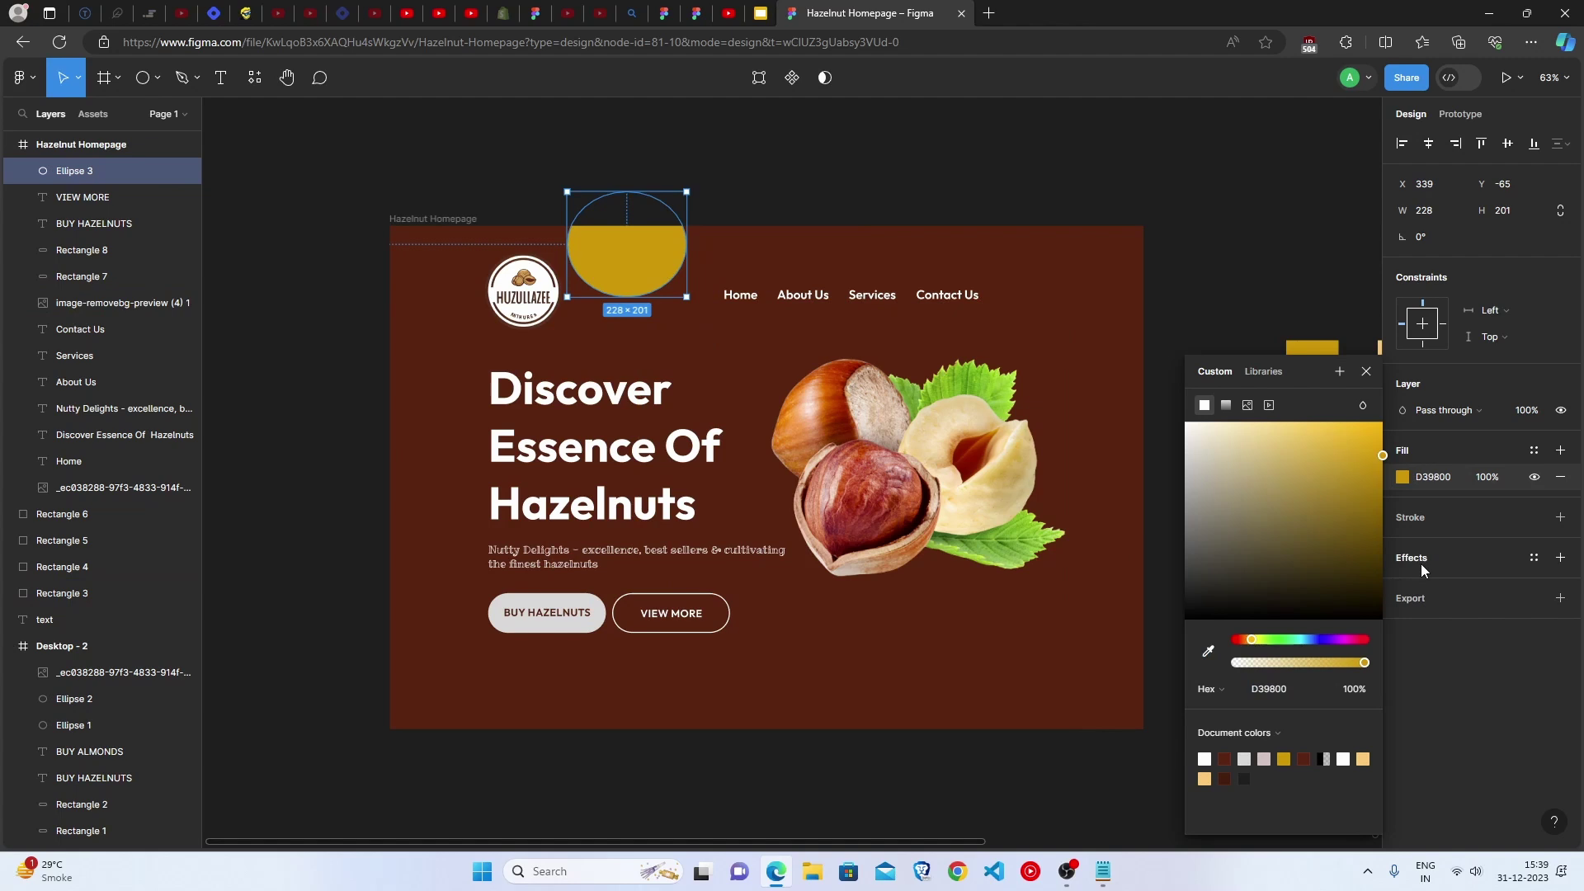
Add a layer blur effect of 80 to the gold ellipse
{"action": "left_click", "coordinate": [1421, 568]}
{"action": "left_click", "coordinate": [1418, 564]}
{"action": "left_click", "coordinate": [1443, 582]}
{"action": "left_click", "coordinate": [1454, 607]}
{"action": "left_click", "coordinate": [1403, 584]}
{"action": "type", "text": "4"}
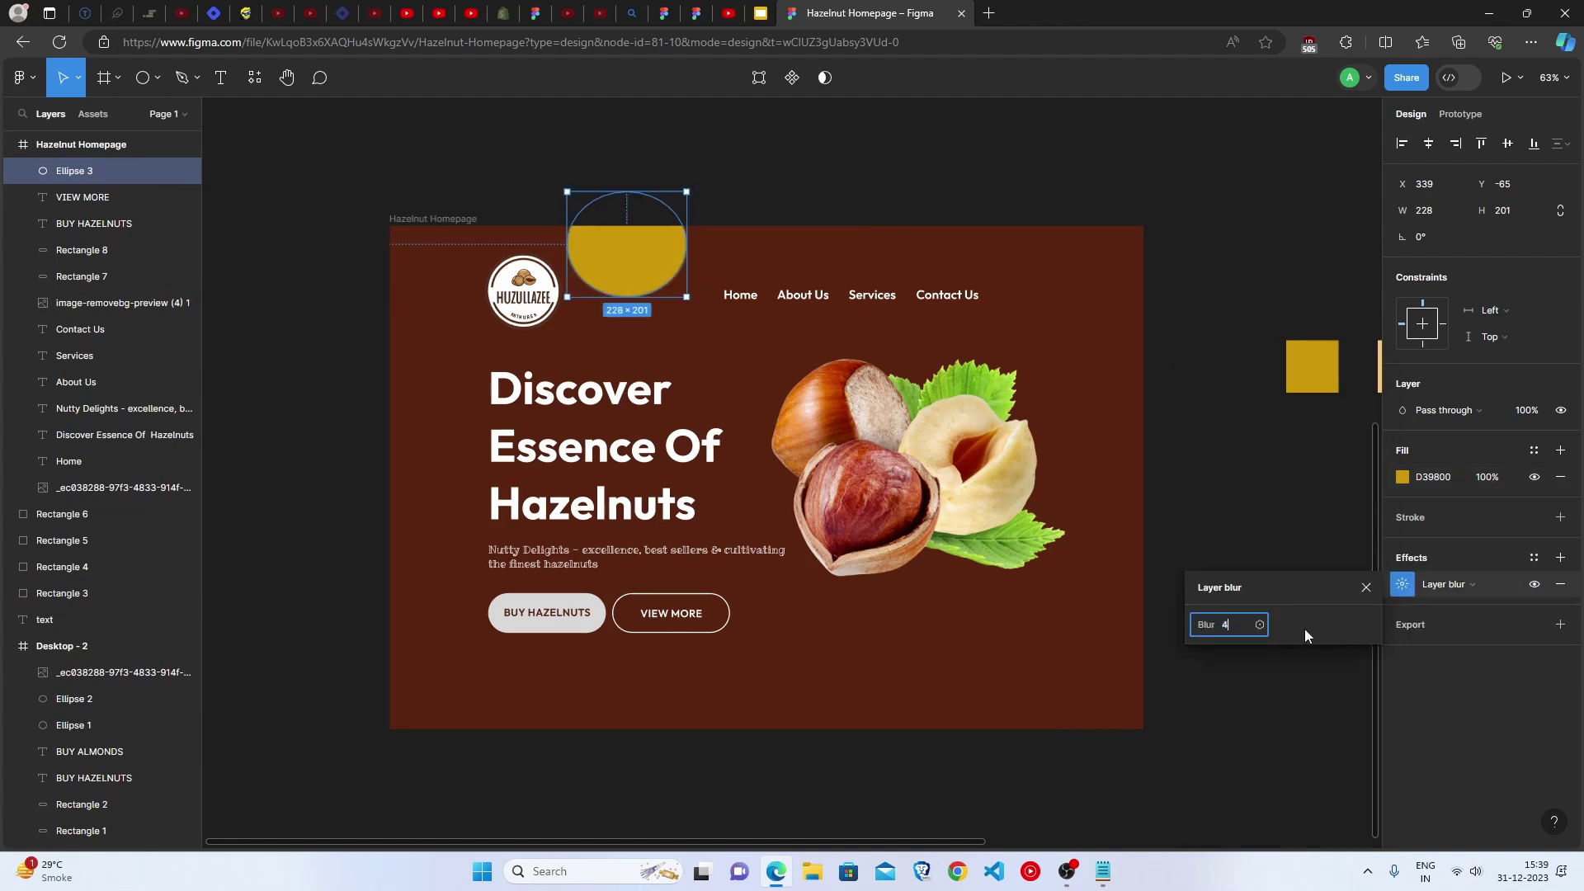
{"action": "type", "text": "80"}
{"action": "left_click", "coordinate": [1214, 536]}
Move the gold ellipse to X 360, Y -91 and set its layer blur to 300
{"action": "left_click", "coordinate": [670, 285]}
{"action": "left_click_drag", "start_coordinate": [670, 286], "coordinate": [632, 250]}
{"action": "left_click", "coordinate": [1403, 585]}
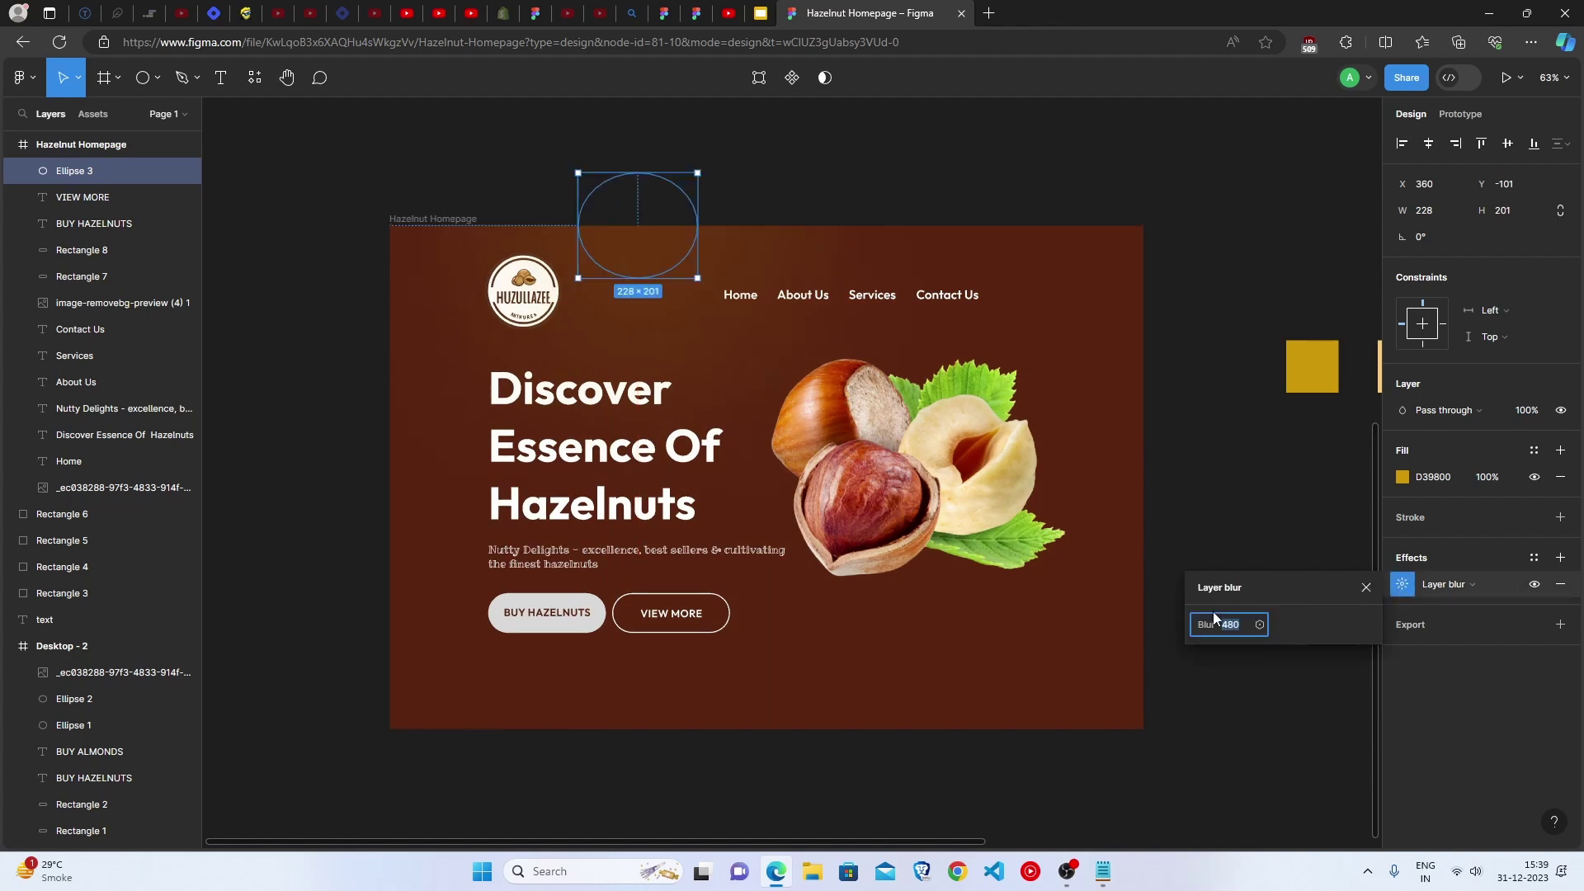
{"action": "left_click", "coordinate": [1290, 744]}
{"action": "key", "text": "shift+Down"}
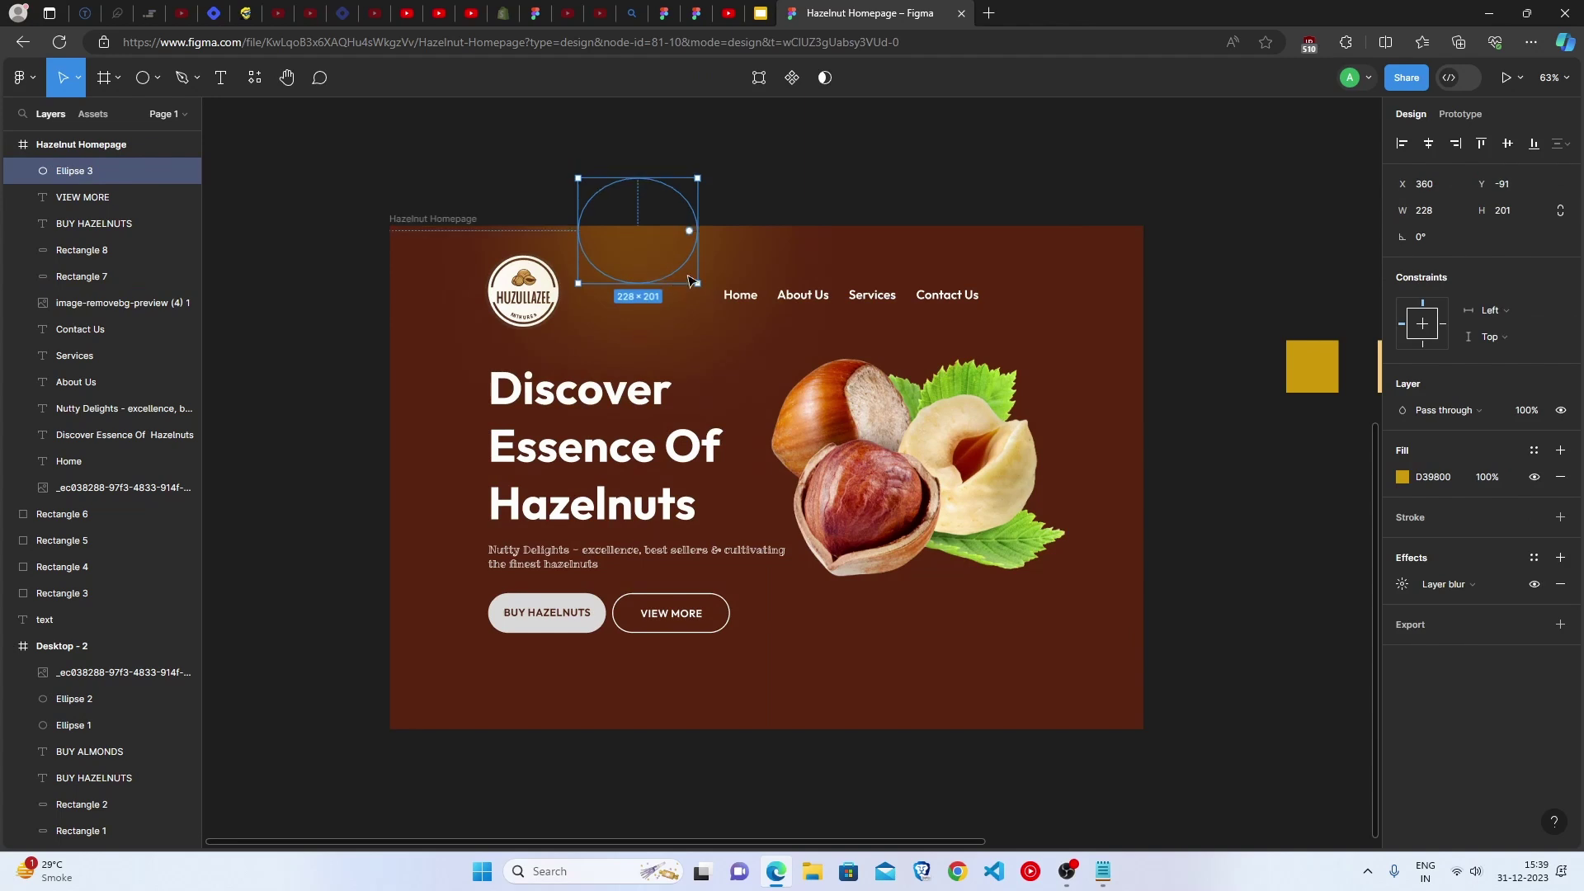
Enlarge the gold ellipse to about 290 × 252 and duplicate it into the frame's lower-right corner at X 1175, Y 710
{"action": "mouse_move", "coordinate": [706, 292]}
{"action": "left_mouse_down"}
{"action": "mouse_move", "coordinate": [743, 330]}
{"action": "mouse_move", "coordinate": [728, 311]}
{"action": "left_mouse_up"}
{"action": "left_click_drag", "start_coordinate": [653, 248], "coordinate": [1091, 691]}
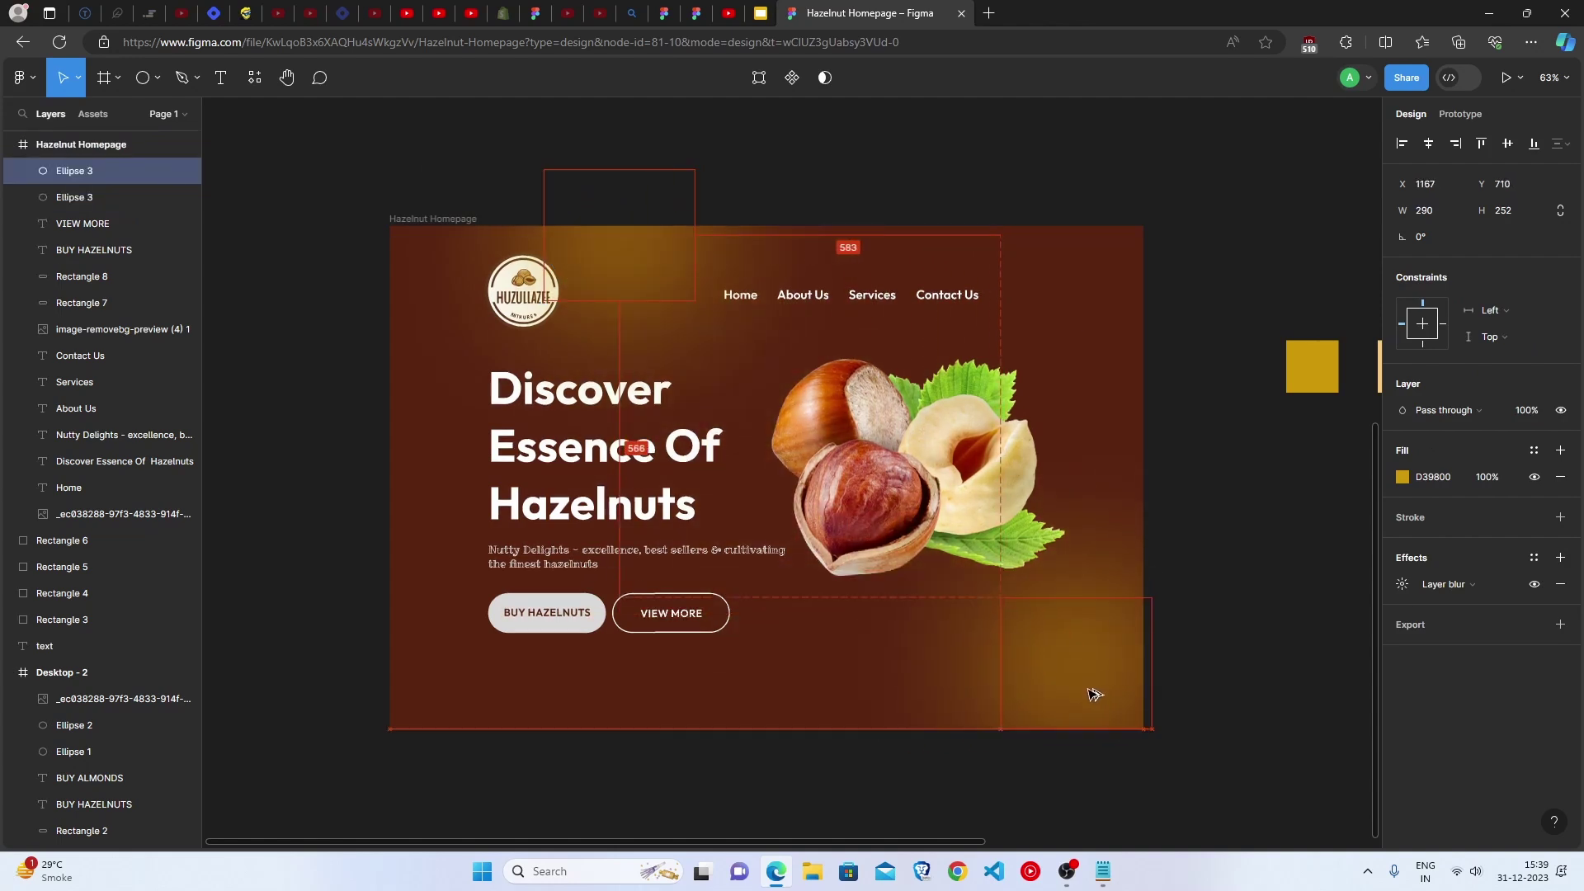
Recolour the duplicated ellipse with FFCA79 sampled from the light orange swatch and shift it further into the frame's lower-right corner
{"action": "scroll", "coordinate": [1217, 566], "scroll_direction": "right", "scroll_amount": 4}
{"action": "left_click", "coordinate": [1262, 347]}
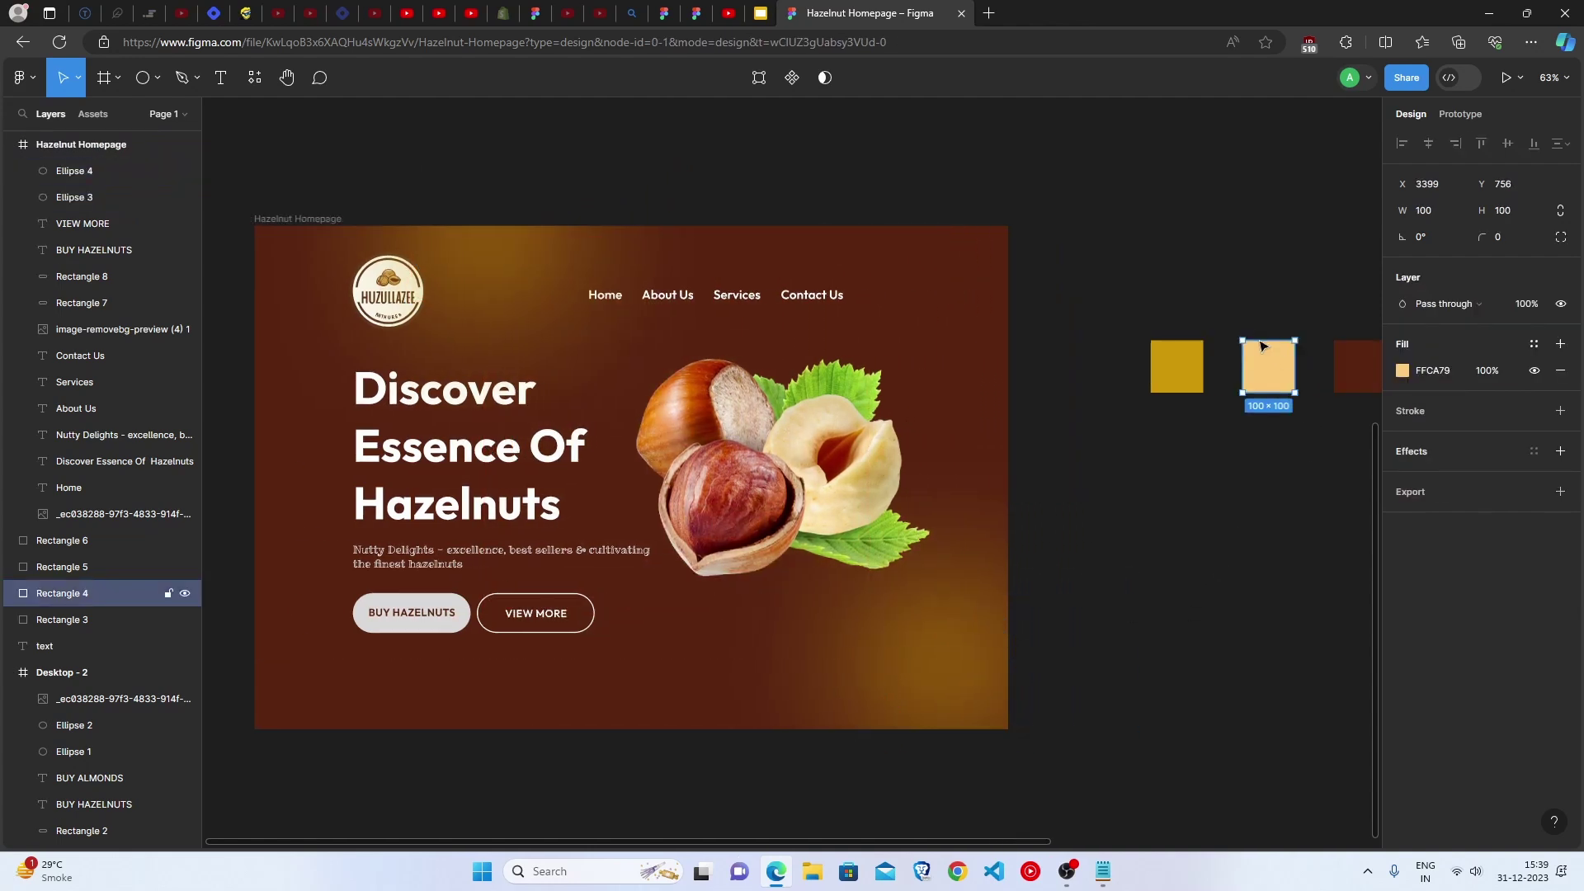
{"action": "left_click", "coordinate": [953, 676]}
{"action": "left_click", "coordinate": [1401, 478]}
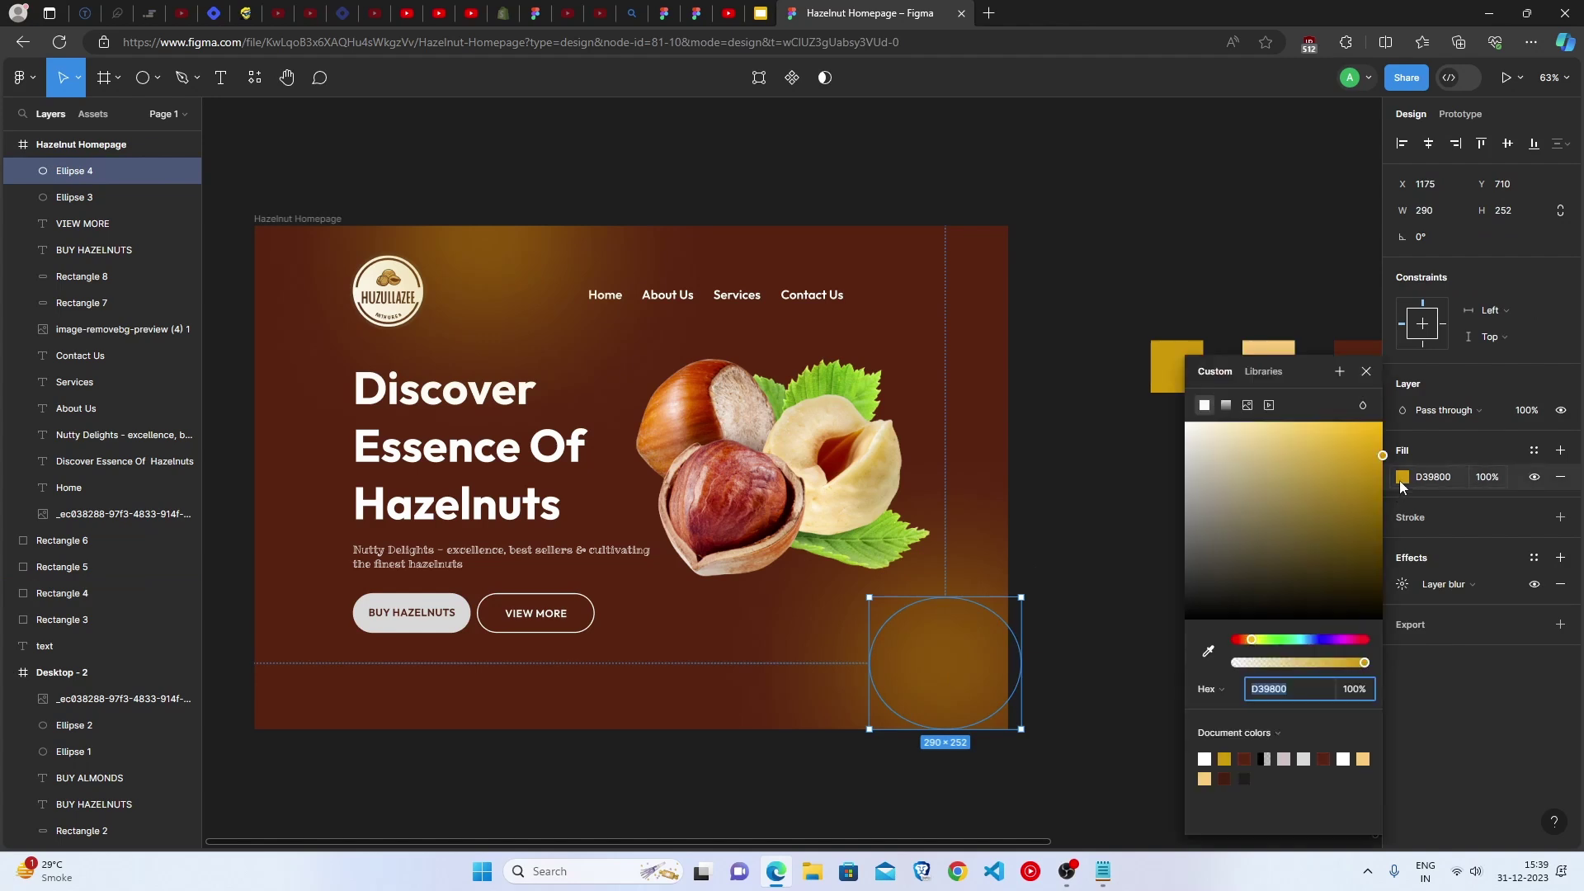
{"action": "left_click", "coordinate": [1208, 652]}
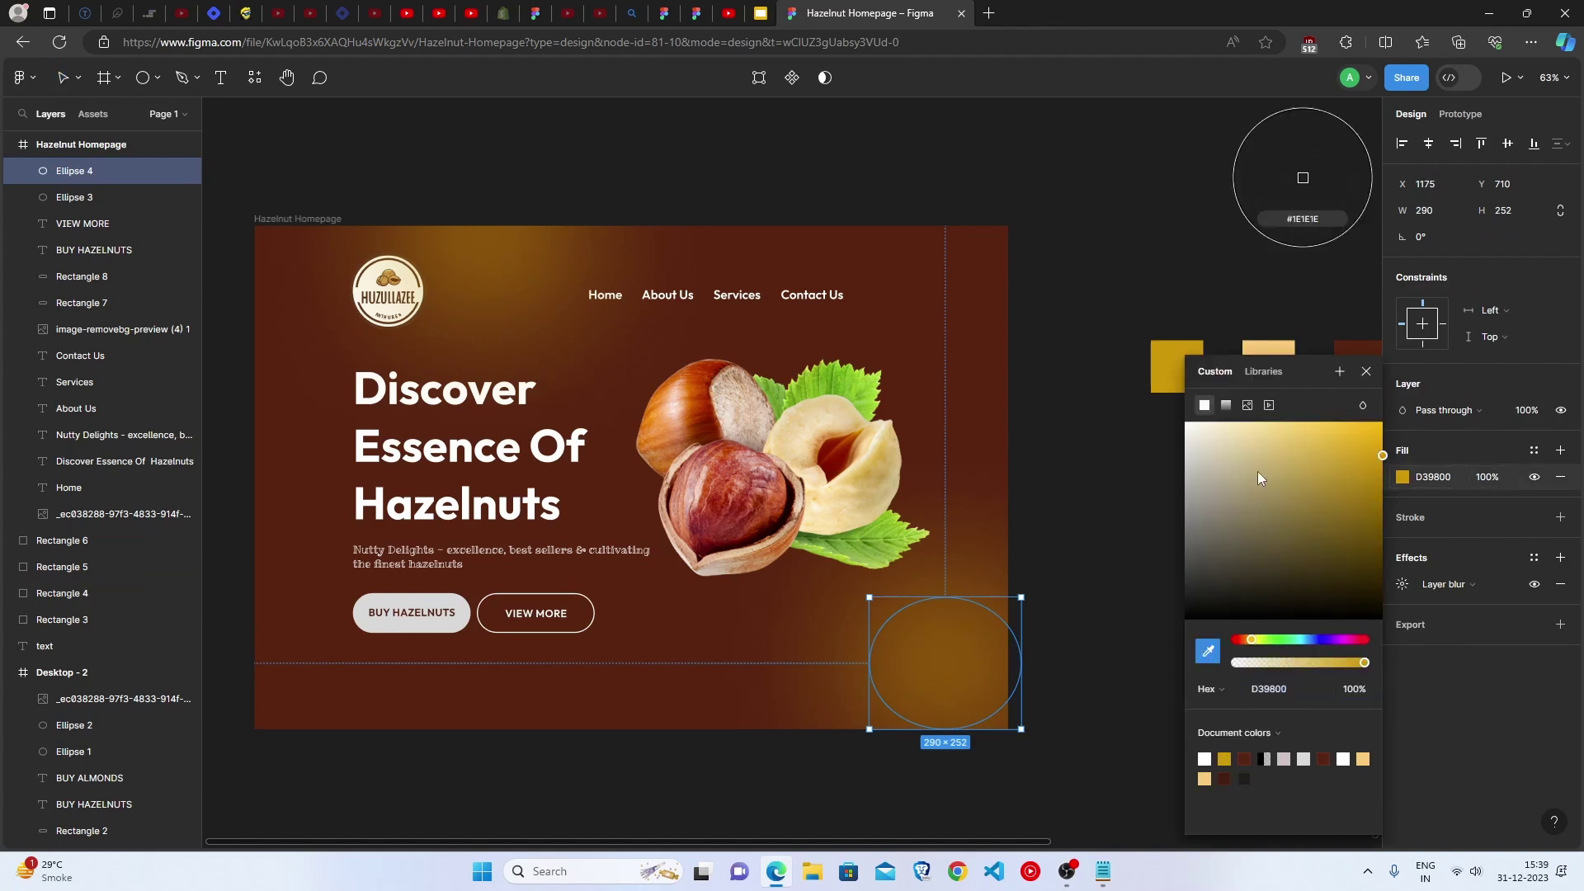
{"action": "left_click", "coordinate": [1277, 357]}
{"action": "left_click_drag", "start_coordinate": [912, 656], "coordinate": [946, 679]}
Reposition the gold ellipse above the logo to X 268, Y -140 and clear the selection
{"action": "left_click", "coordinate": [425, 299]}
{"action": "left_click", "coordinate": [510, 291]}
{"action": "left_click_drag", "start_coordinate": [502, 277], "coordinate": [487, 266]}
{"action": "left_click", "coordinate": [623, 170]}
{"action": "scroll", "coordinate": [636, 248], "scroll_direction": "left", "scroll_amount": 5}
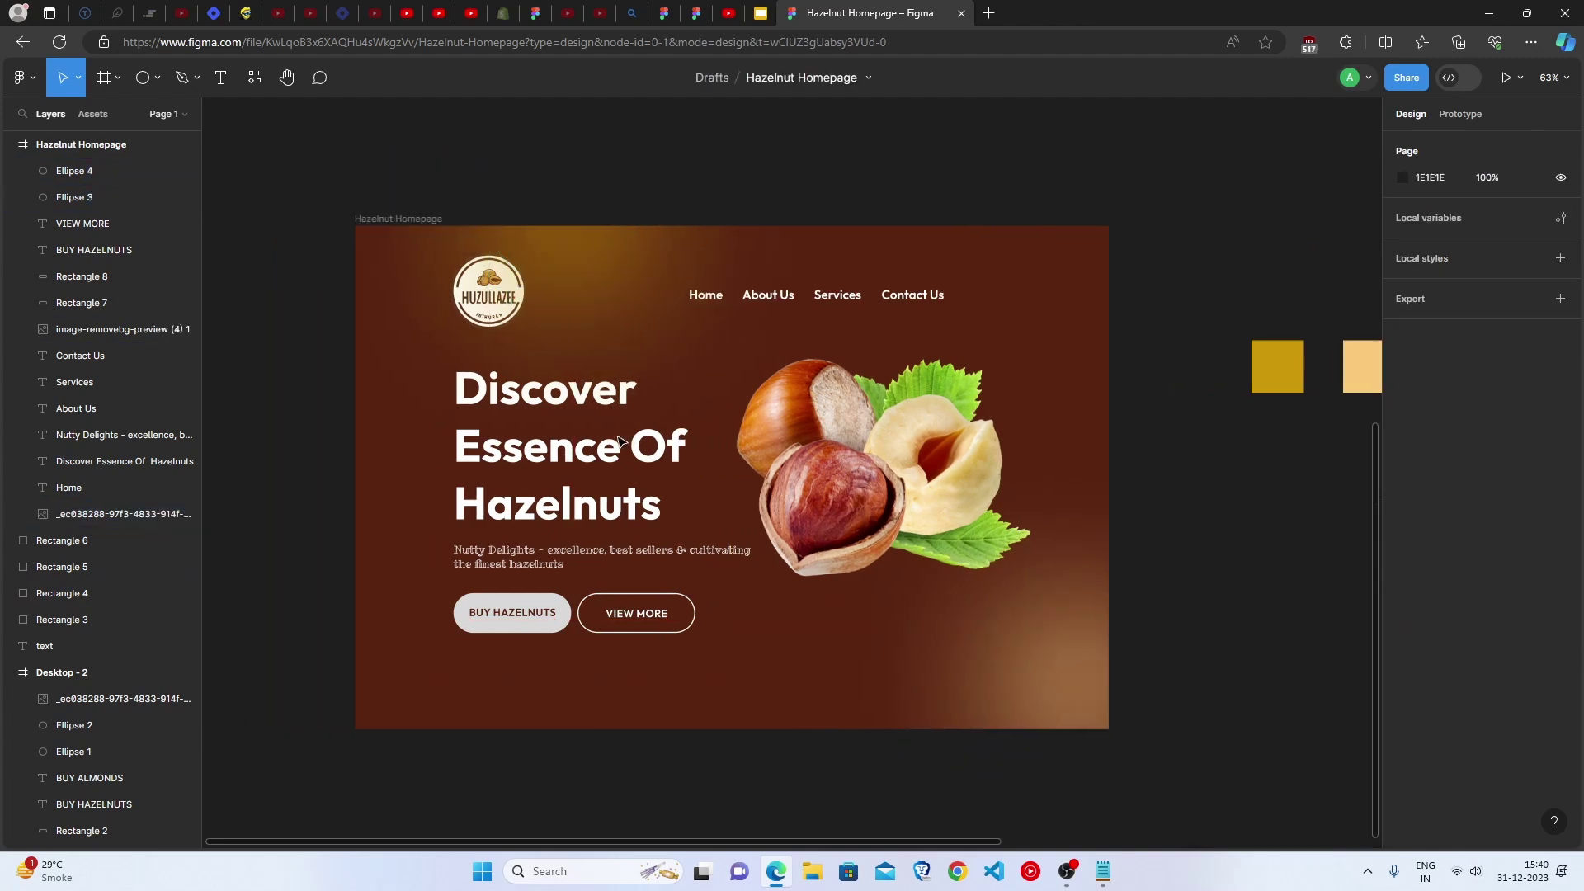
{"action": "left_click", "coordinate": [615, 270]}
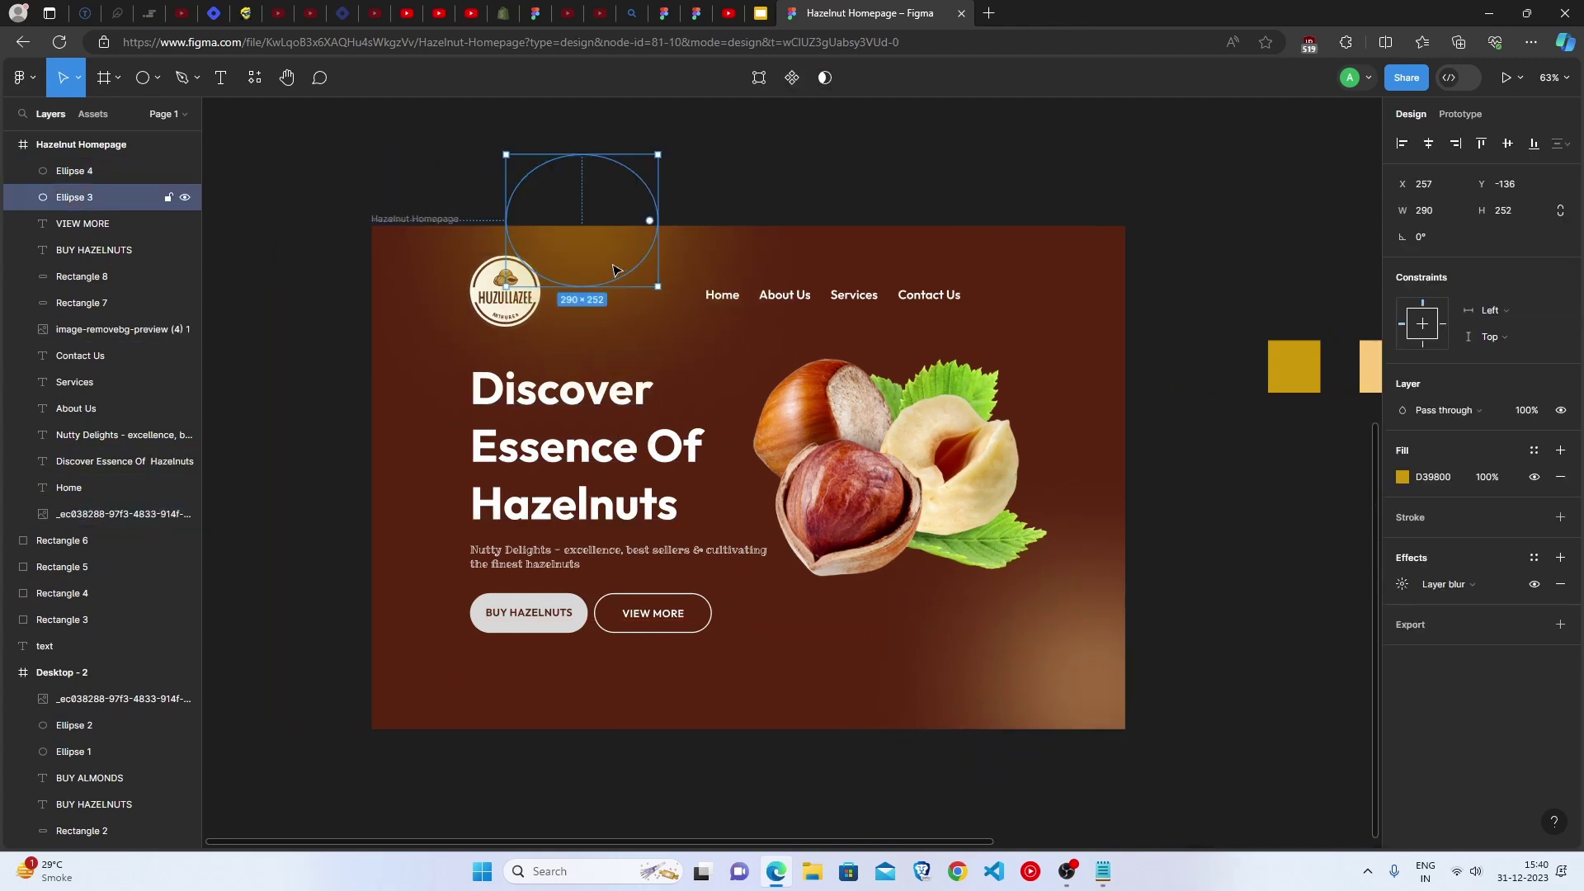
{"action": "left_click", "coordinate": [790, 176]}
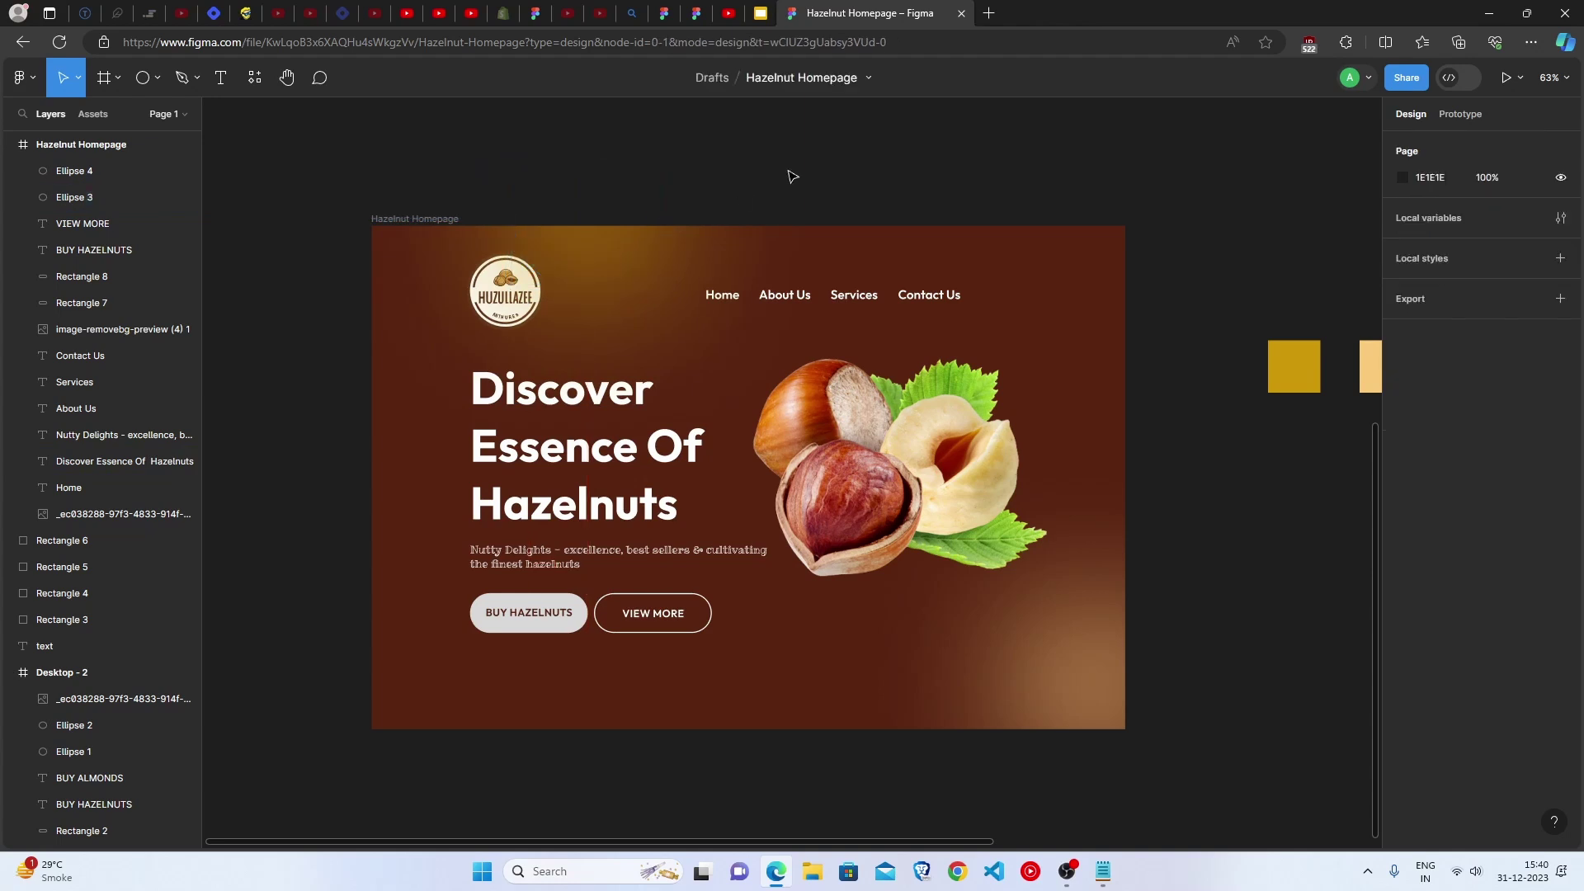